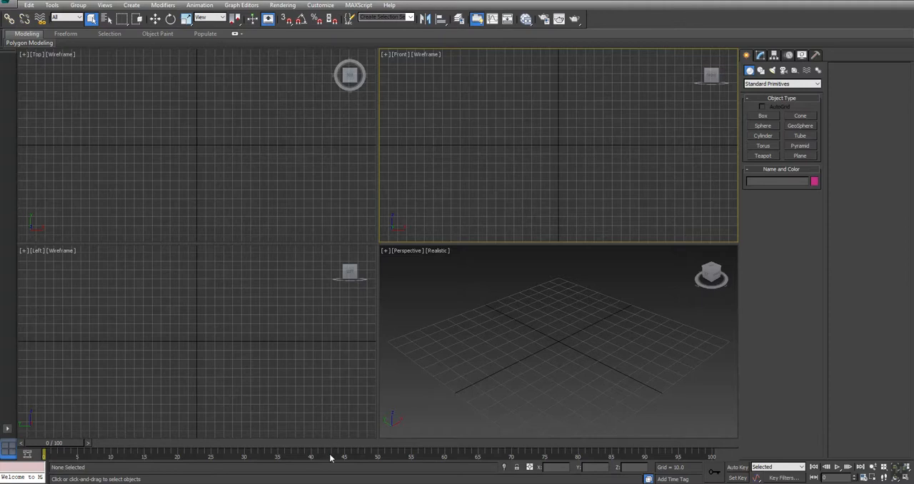
Check the weapon rack reference image, and create a box 25 long, 25 wide and 200 high at the origin
{"action": "key", "text": "alt+Tab"}
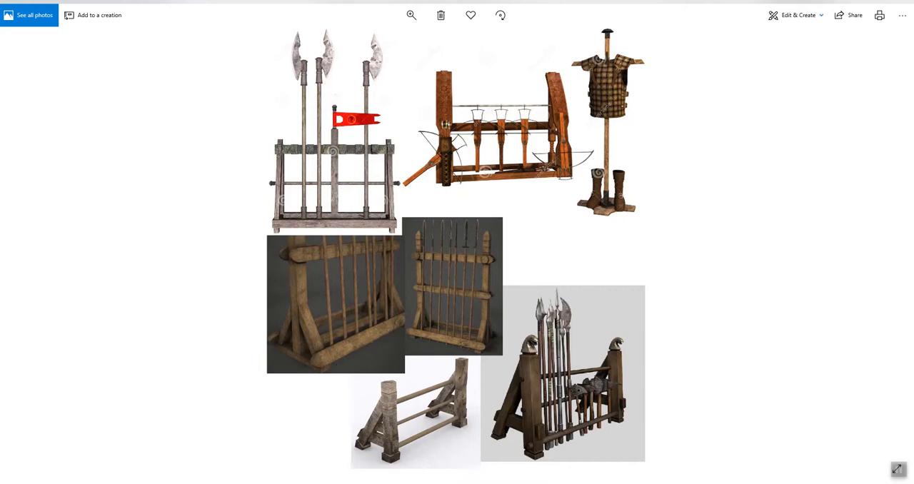
{"action": "left_click", "coordinate": [346, 478]}
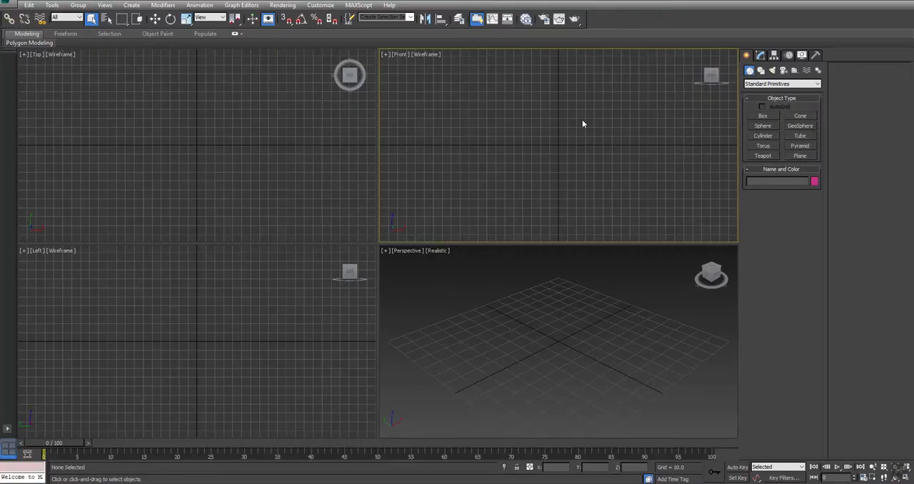
{"action": "left_click", "coordinate": [761, 116]}
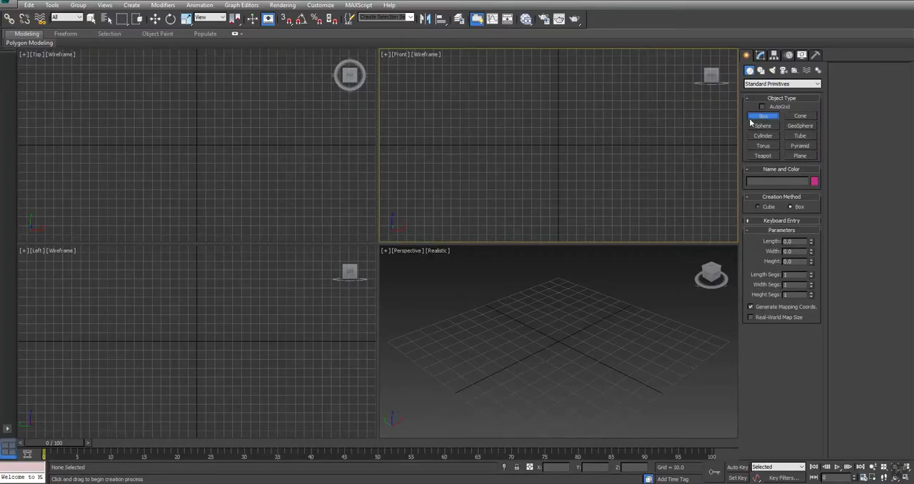
{"action": "left_click", "coordinate": [783, 221]}
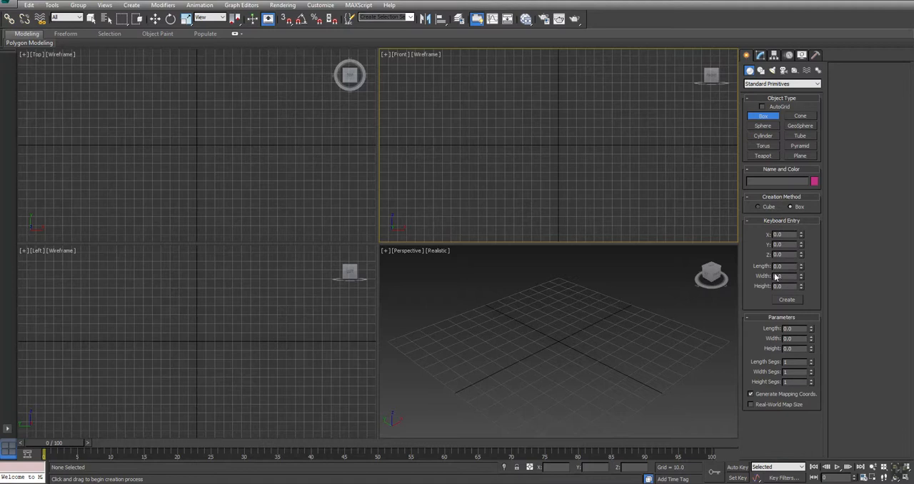
{"action": "double_click", "coordinate": [786, 266]}
{"action": "type", "text": "25"}
{"action": "key", "text": "Tab"}
{"action": "type", "text": "25"}
{"action": "key", "text": "Tab"}
{"action": "left_click", "coordinate": [496, 327]}
{"action": "left_click", "coordinate": [786, 300]}
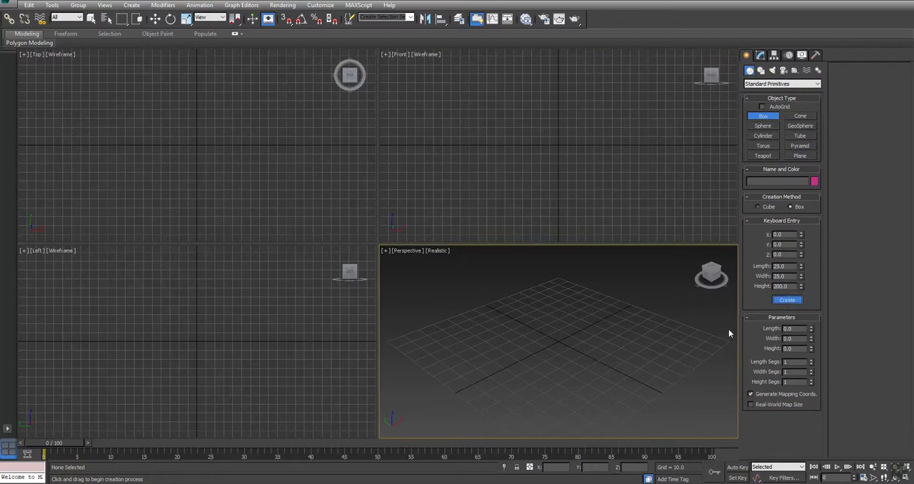
{"action": "middle_click_drag", "start_coordinate": [629, 369], "coordinate": [566, 343], "text": "alt"}
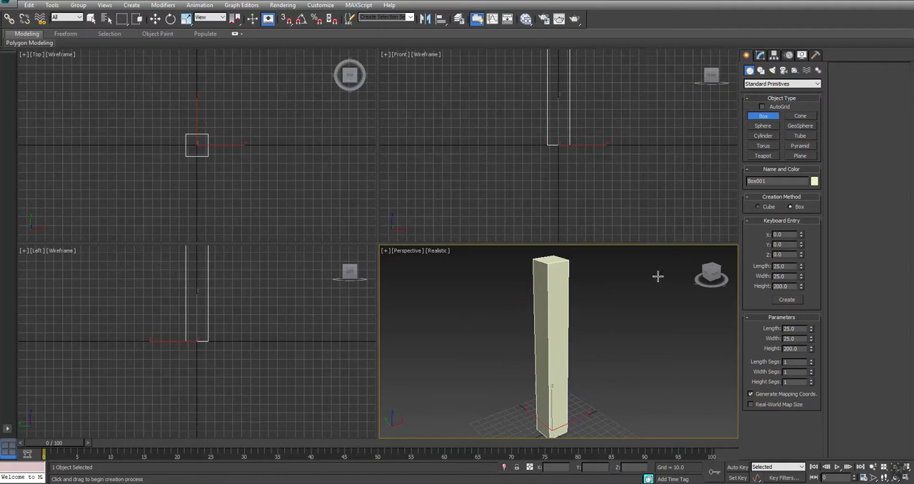
Set the box's length and width to 12.5 each
{"action": "left_click", "coordinate": [759, 55]}
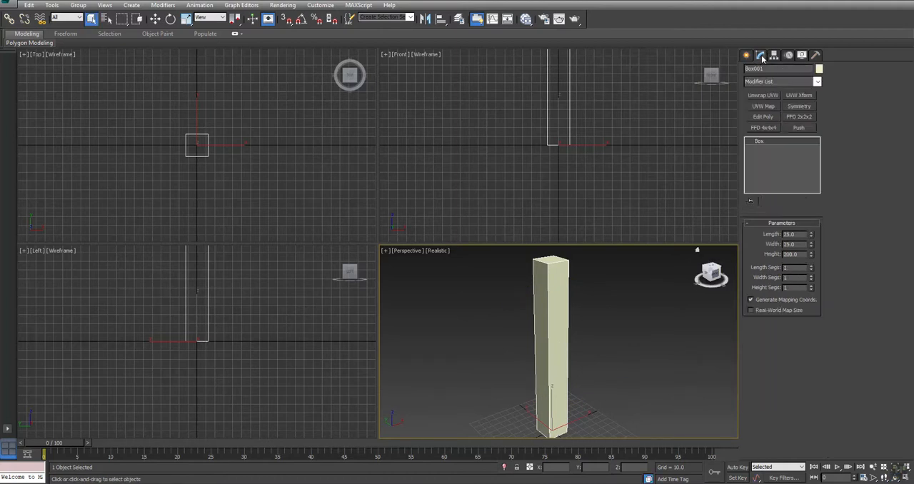
{"action": "double_click", "coordinate": [799, 234]}
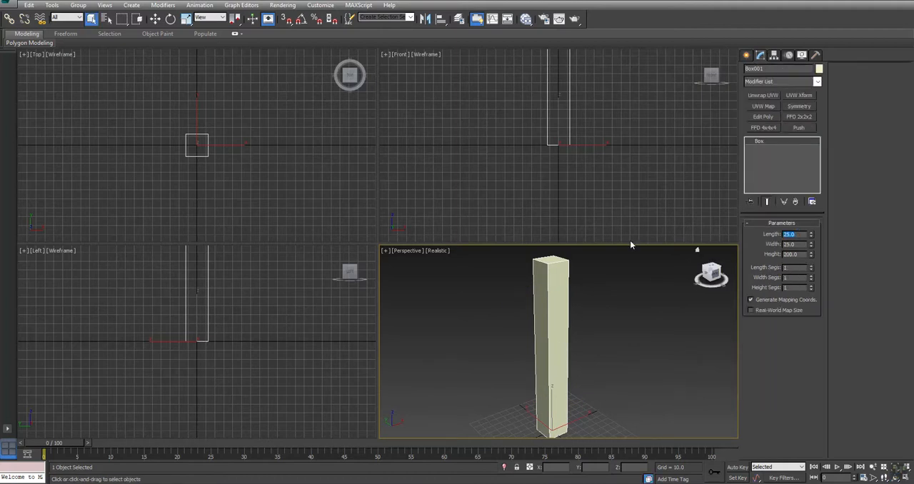
{"action": "type", "text": "12.5"}
{"action": "key", "text": "Tab"}
{"action": "type", "text": "12"}
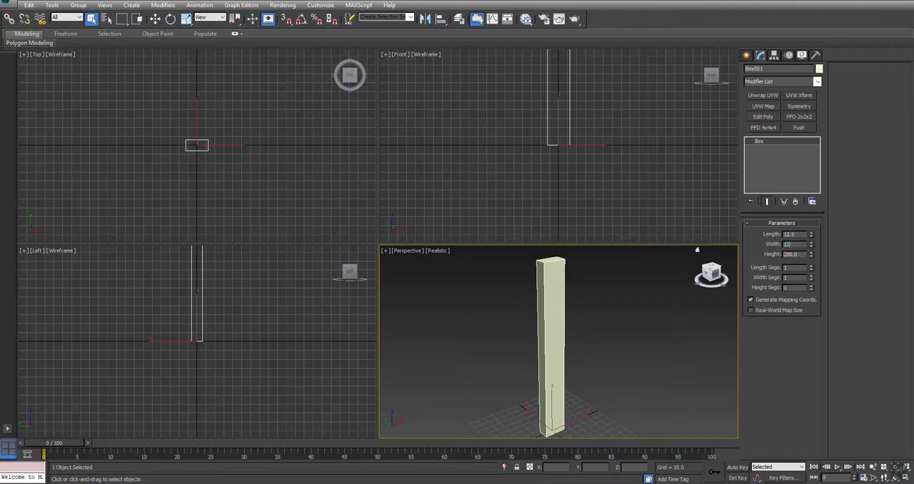
{"action": "type", "text": ".5"}
{"action": "key", "text": "Return"}
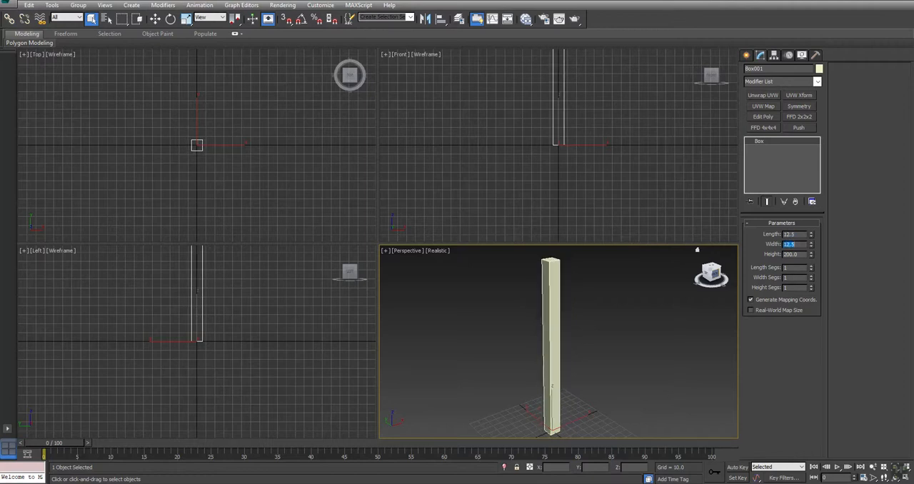
{"action": "middle_click_drag", "start_coordinate": [559, 374], "coordinate": [541, 374]}
{"action": "key", "text": "ctrl+r"}
{"action": "left_click_drag", "start_coordinate": [559, 376], "coordinate": [545, 361]}
{"action": "right_click", "coordinate": [577, 355]}
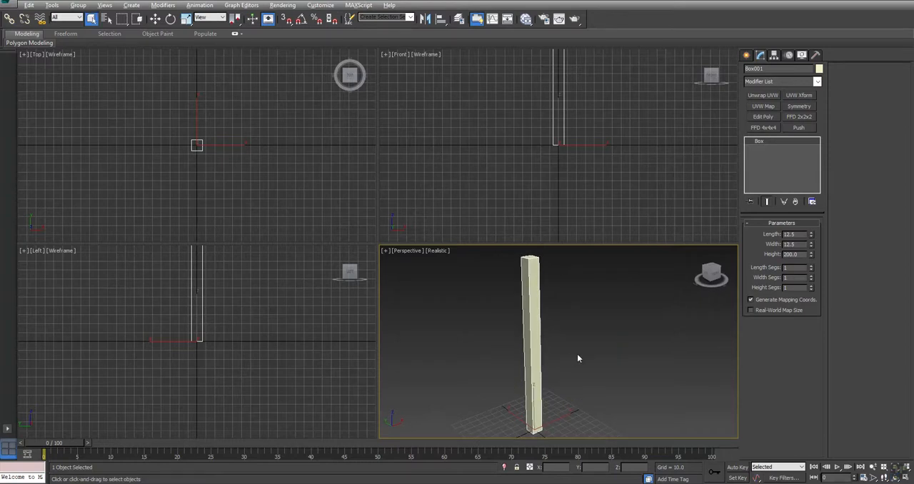
Check the reference image, and copy the post about 81 units along X as a separate object named Plank
{"action": "key", "text": "alt+Tab"}
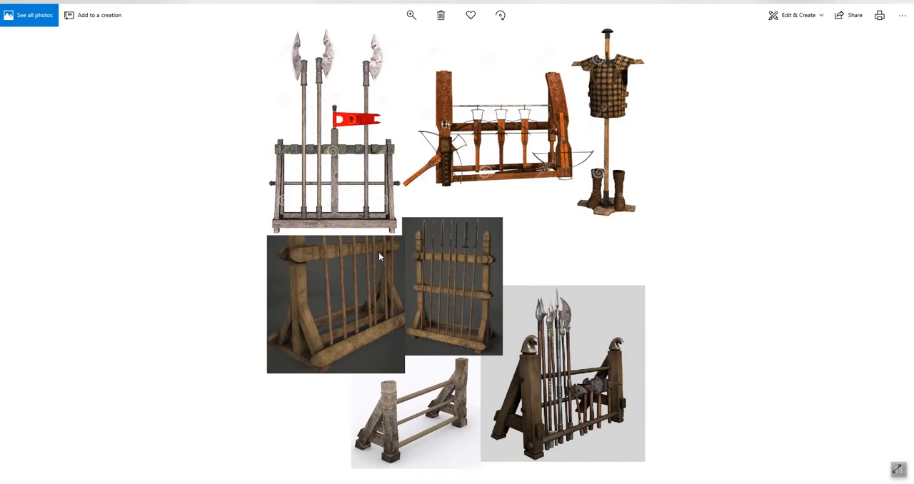
{"action": "key", "text": "alt+Tab"}
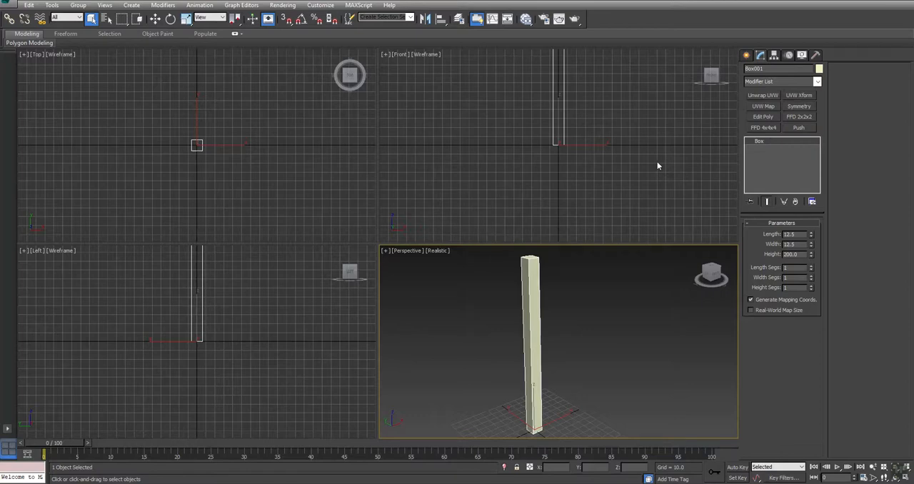
{"action": "left_click", "coordinate": [657, 163]}
{"action": "middle_click_drag", "start_coordinate": [626, 116], "coordinate": [545, 132]}
{"action": "left_click", "coordinate": [521, 134]}
{"action": "key", "text": "w"}
{"action": "mouse_move", "coordinate": [517, 216]}
{"action": "left_mouse_down", "text": "shift"}
{"action": "mouse_move", "coordinate": [602, 216]}
{"action": "mouse_move", "coordinate": [589, 219]}
{"action": "left_mouse_up", "text": "shift"}
{"action": "left_click_drag", "start_coordinate": [462, 265], "coordinate": [184, 280]}
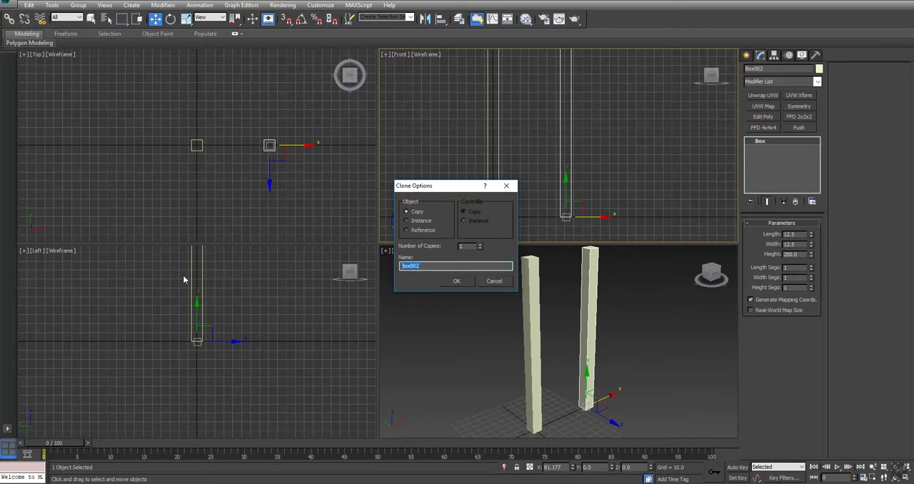
{"action": "type", "text": "Plank"}
{"action": "key", "text": "Return"}
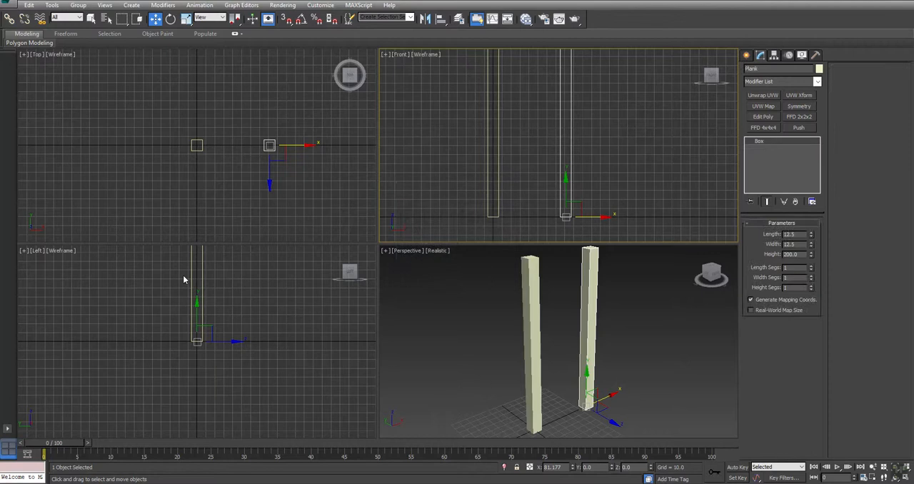
Create a cylinder about 3.8 in radius and 81 high at the post's base, and move it to about X -83
{"action": "left_click", "coordinate": [746, 55]}
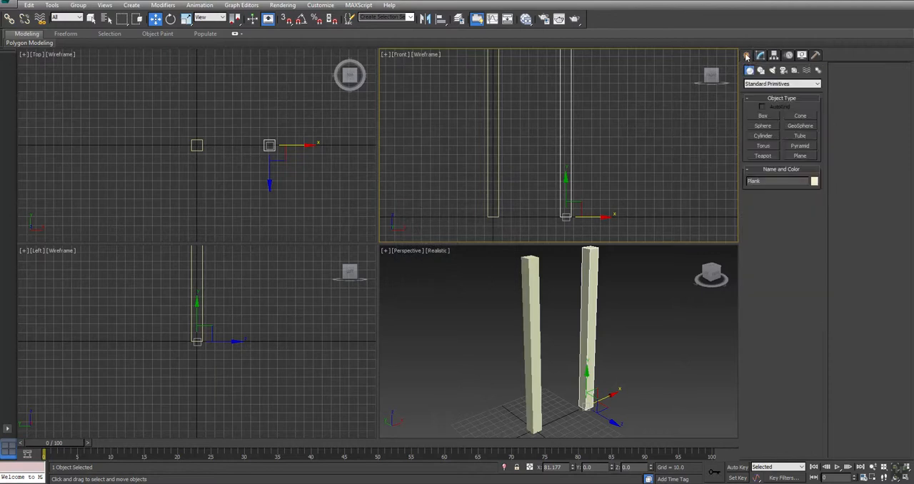
{"action": "left_click", "coordinate": [763, 135]}
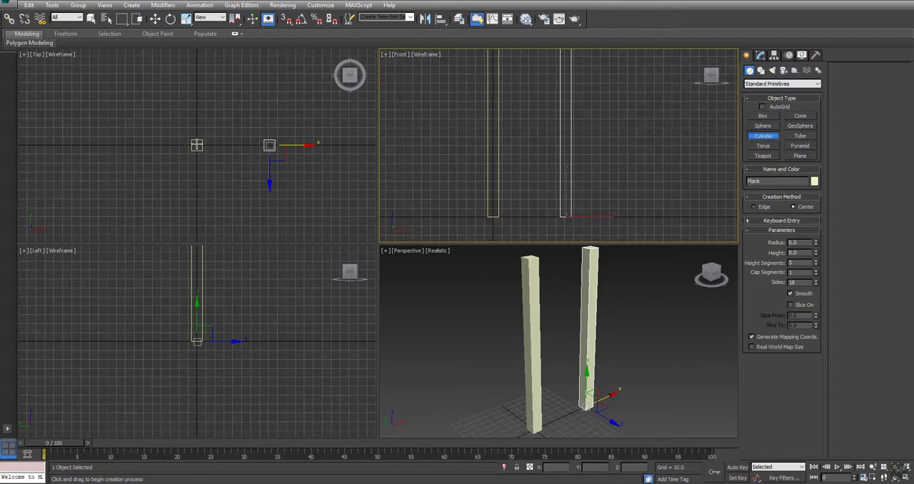
{"action": "left_click_drag", "start_coordinate": [196, 145], "coordinate": [198, 149]}
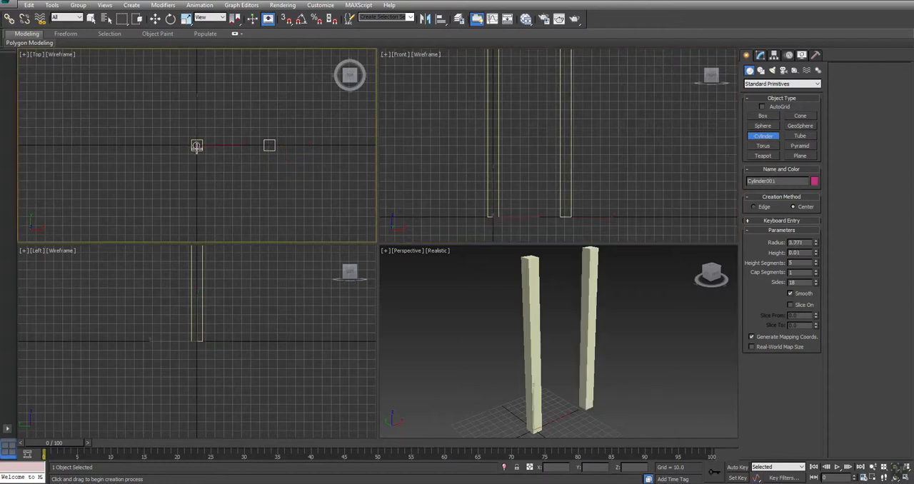
{"action": "key", "text": "w"}
{"action": "scroll", "coordinate": [563, 418], "scroll_direction": "up", "scroll_amount": 2}
{"action": "left_click_drag", "start_coordinate": [519, 214], "coordinate": [444, 214]}
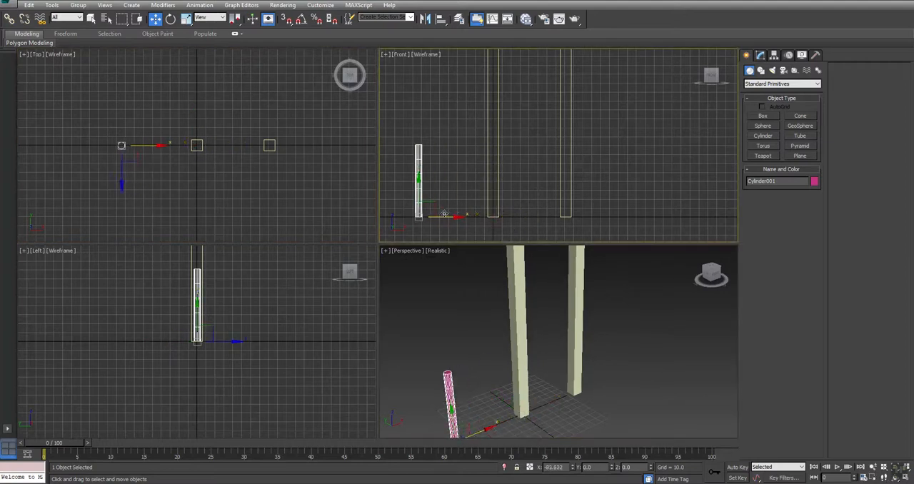
Set the cylinder's height to 150 and its radius to 2.5
{"action": "left_click", "coordinate": [759, 55]}
{"action": "key", "text": "Tab"}
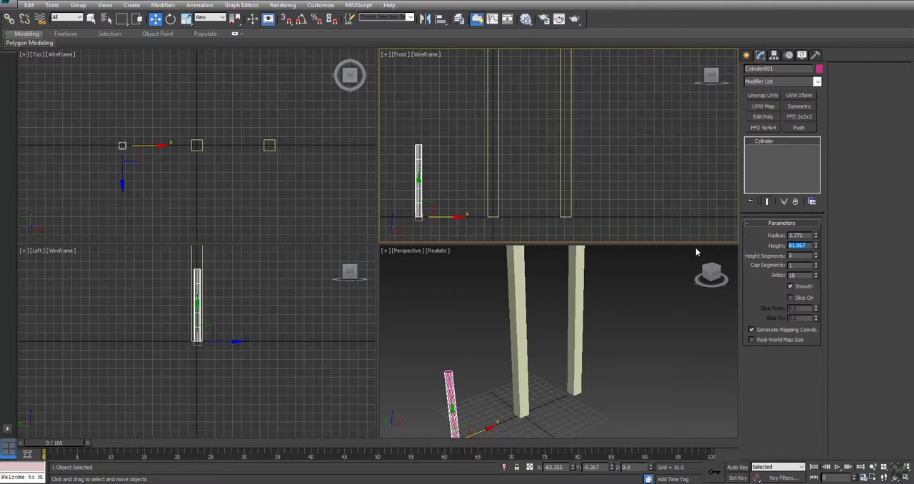
{"action": "type", "text": "100"}
{"action": "key", "text": "Return"}
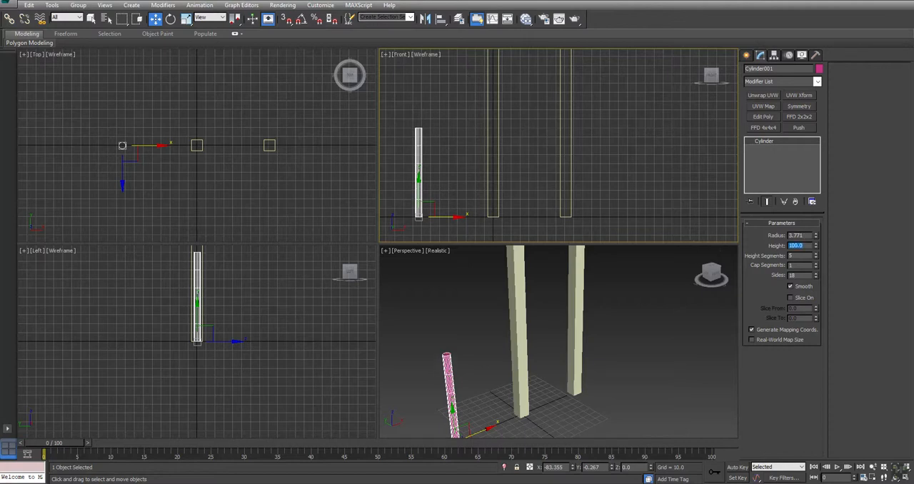
{"action": "type", "text": "150"}
{"action": "key", "text": "Return"}
{"action": "key", "text": "shift+Tab"}
{"action": "type", "text": "5"}
{"action": "key", "text": "Return"}
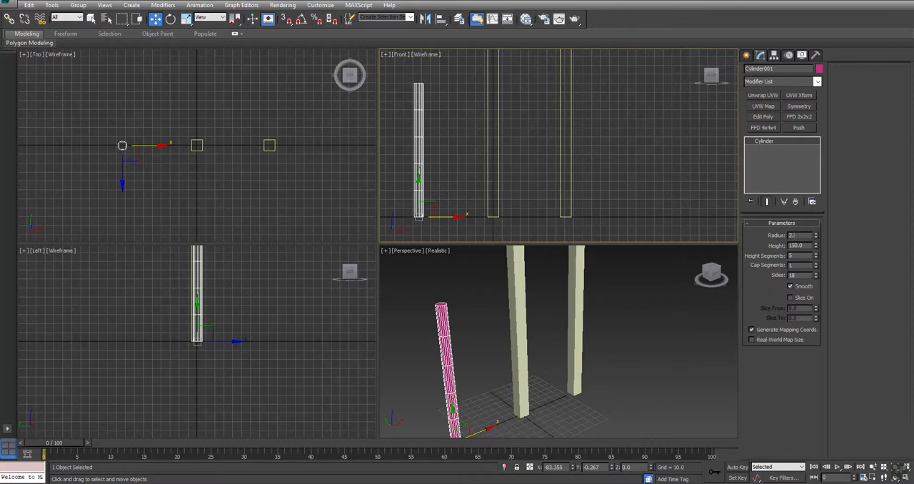
{"action": "type", "text": "2.5"}
{"action": "key", "text": "Return"}
Reduce the cylinder's detail to 4 height segments and 8 sides
{"action": "key", "text": "Tab"}
{"action": "left_click", "coordinate": [283, 185]}
{"action": "left_click", "coordinate": [122, 146]}
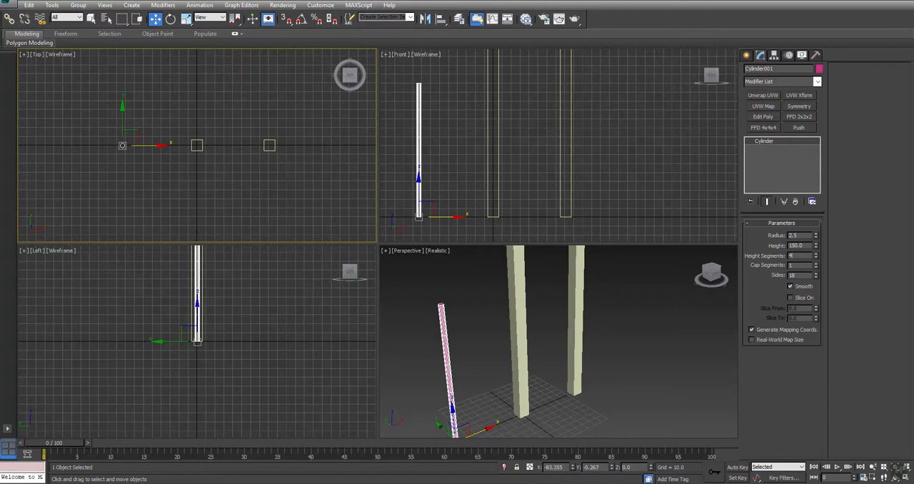
{"action": "key", "text": "Return"}
{"action": "type", "text": "8"}
{"action": "key", "text": "Return"}
Select the plank and set its length to 4 to make it thinner
{"action": "left_click_drag", "start_coordinate": [601, 123], "coordinate": [533, 156]}
{"action": "double_click", "coordinate": [795, 234]}
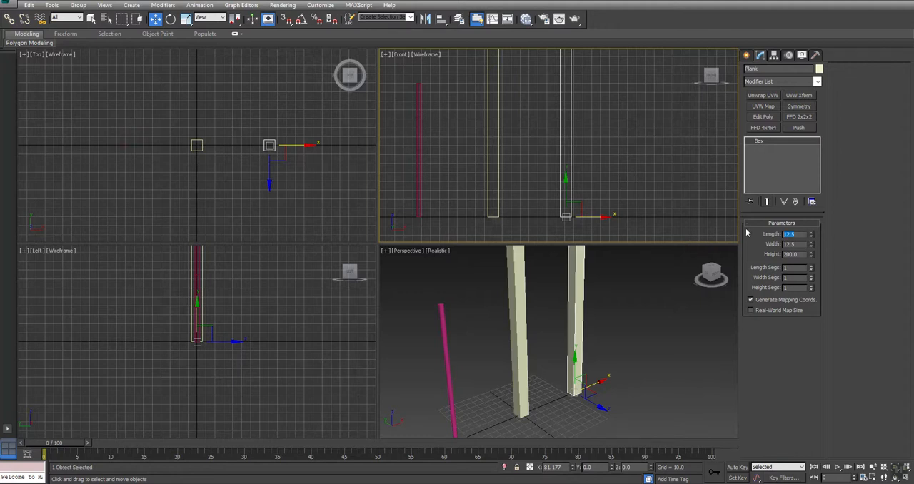
{"action": "type", "text": "6.1"}
{"action": "key", "text": "Return"}
{"action": "type", "text": "4"}
{"action": "key", "text": "Return"}
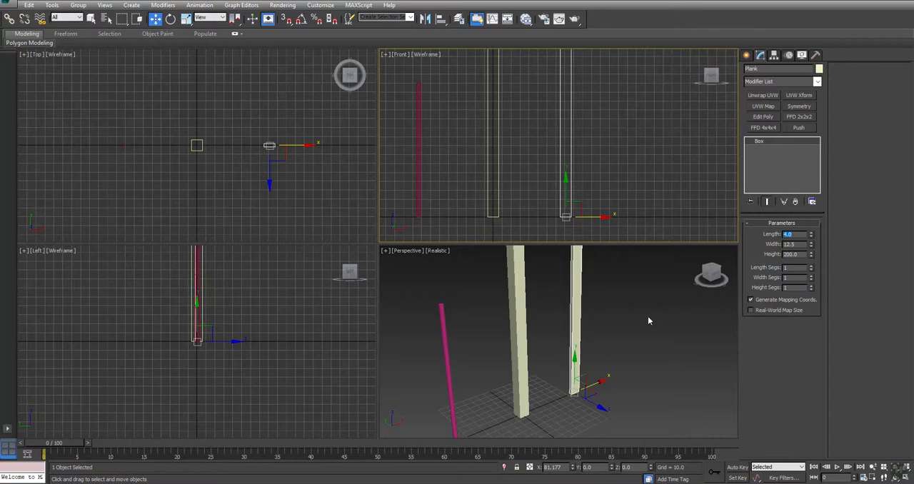
Maximize the Perspective viewport and turn on edged faces display
{"action": "middle_click_drag", "start_coordinate": [648, 317], "coordinate": [640, 347]}
{"action": "key", "text": "ctrl+r"}
{"action": "left_click_drag", "start_coordinate": [588, 341], "coordinate": [538, 344]}
{"action": "key", "text": "w"}
{"action": "key", "text": "alt+w"}
{"action": "middle_click_drag", "start_coordinate": [388, 238], "coordinate": [486, 167]}
{"action": "key", "text": "F4"}
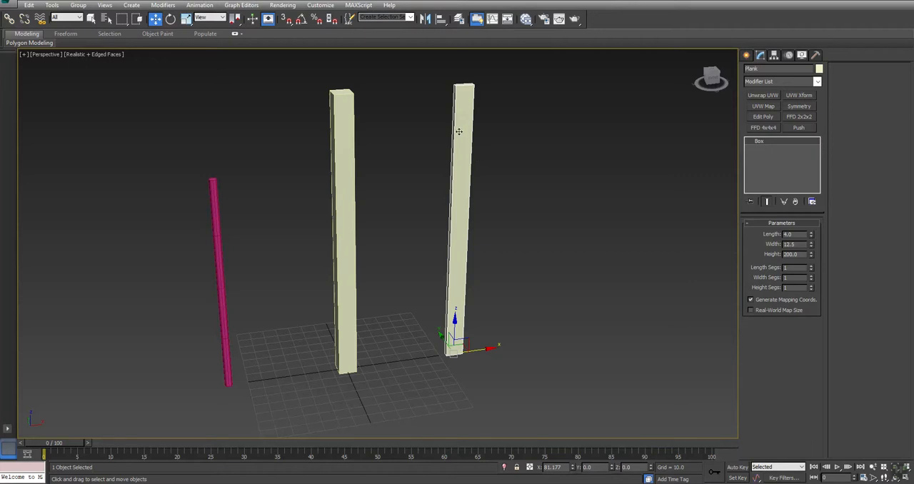
Select all three objects and convert them to Editable Poly
{"action": "right_click", "coordinate": [457, 133]}
{"action": "key", "text": "ctrl+a"}
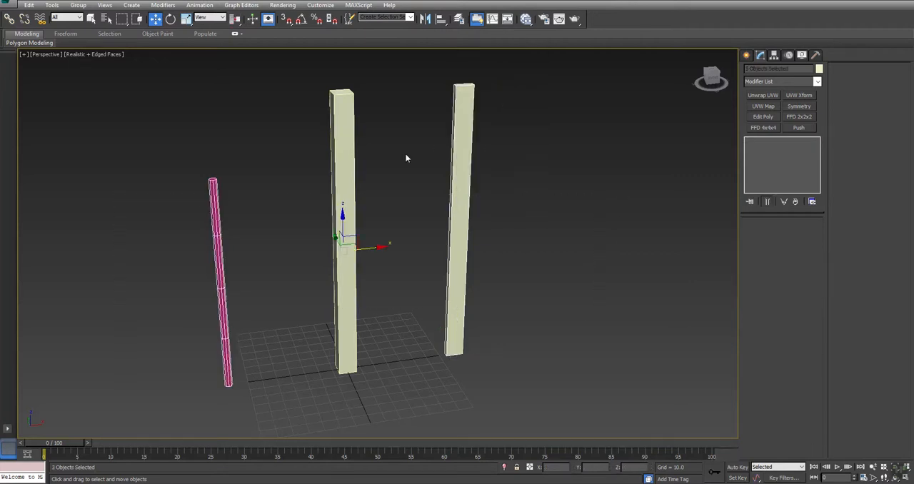
{"action": "right_click", "coordinate": [449, 84]}
{"action": "mouse_move", "coordinate": [483, 171]}
{"action": "left_click", "coordinate": [584, 183]}
{"action": "middle_click_drag", "start_coordinate": [536, 166], "coordinate": [537, 220]}
Select all edges of the plank and chamfer them by 0.25
{"action": "left_click", "coordinate": [467, 148]}
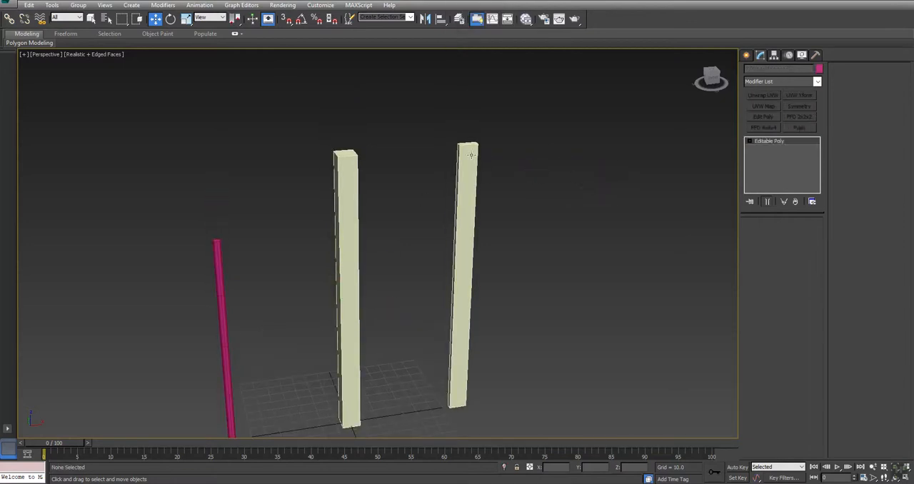
{"action": "scroll", "coordinate": [467, 152], "scroll_direction": "up", "scroll_amount": 2}
{"action": "left_click", "coordinate": [768, 235]}
{"action": "scroll", "coordinate": [533, 163], "scroll_direction": "down", "scroll_amount": 4}
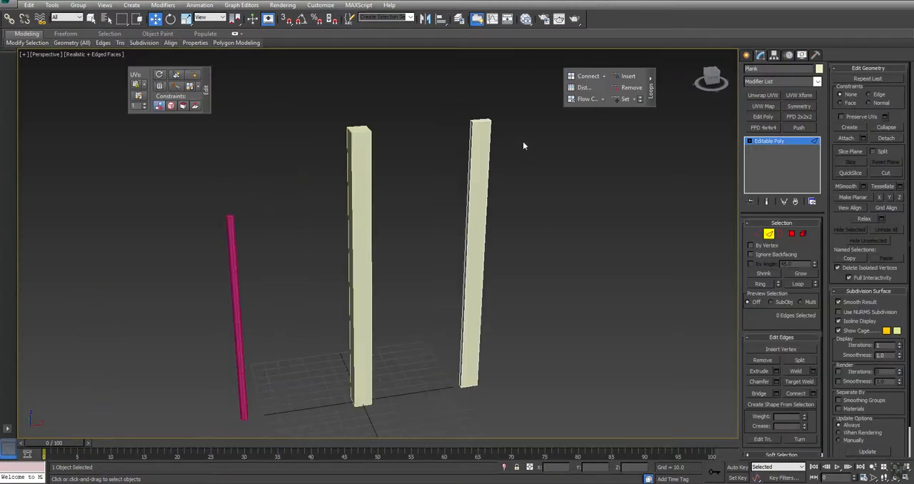
{"action": "left_click_drag", "start_coordinate": [395, 301], "coordinate": [431, 438]}
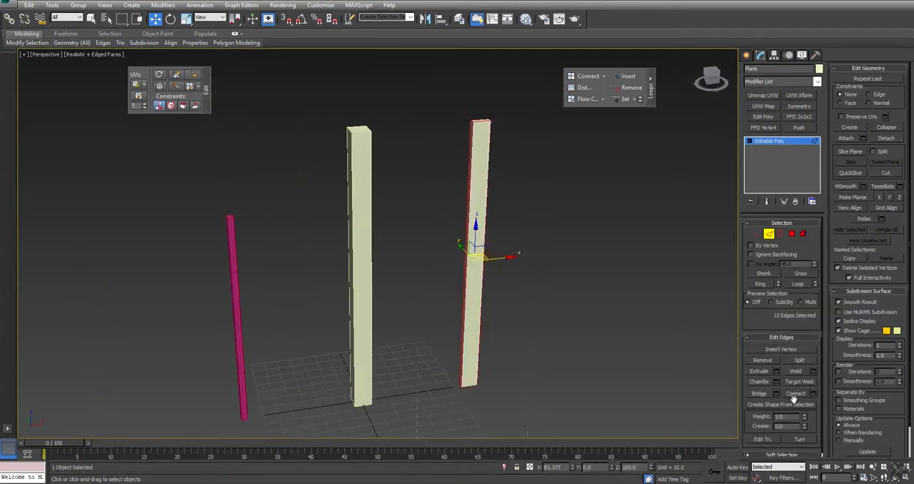
{"action": "left_click", "coordinate": [775, 383]}
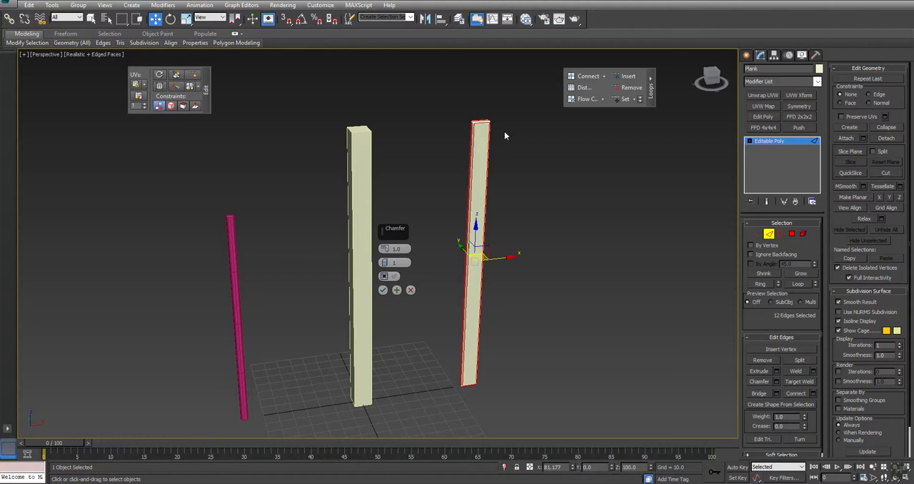
{"action": "scroll", "coordinate": [481, 168], "scroll_direction": "up", "scroll_amount": 6}
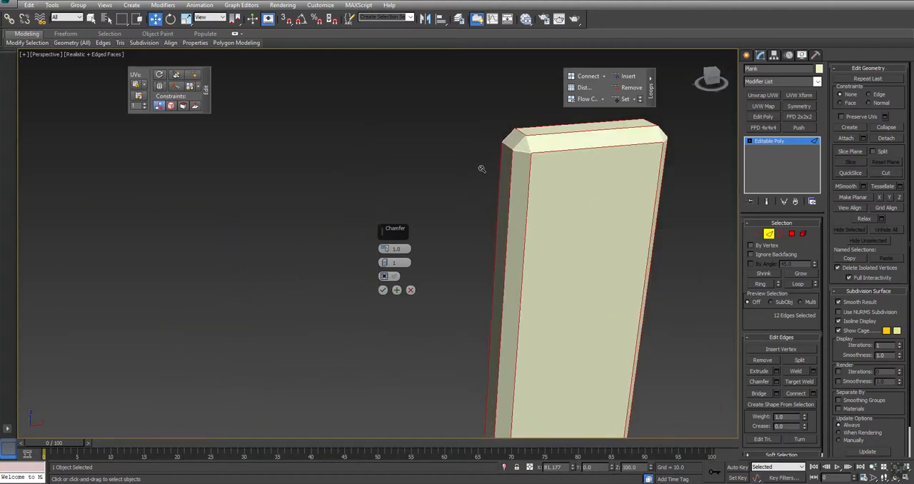
{"action": "left_click_drag", "start_coordinate": [404, 249], "coordinate": [310, 246]}
{"action": "type", "text": ".5"}
{"action": "key", "text": "BackSpace"}
{"action": "type", "text": "25"}
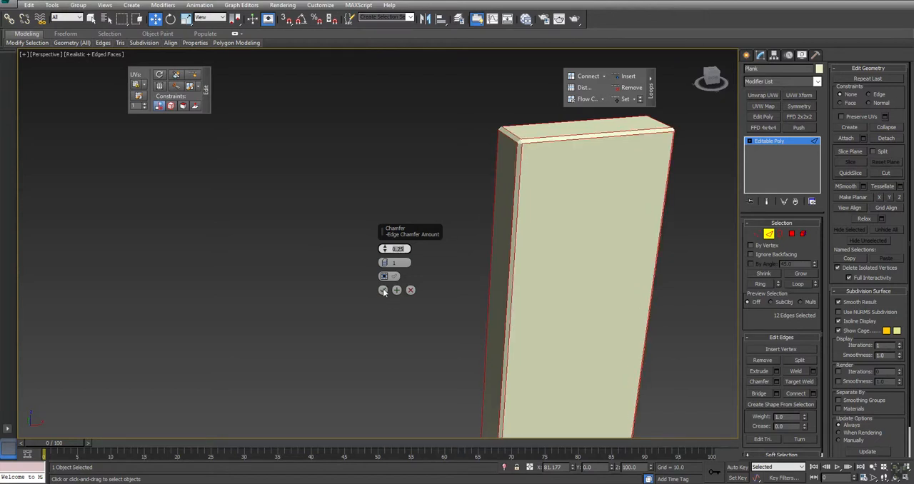
{"action": "left_click", "coordinate": [383, 289]}
Connect the plank's eight lengthwise edges with 4 segments, dividing it along its height, and leave edge editing
{"action": "key", "text": "z"}
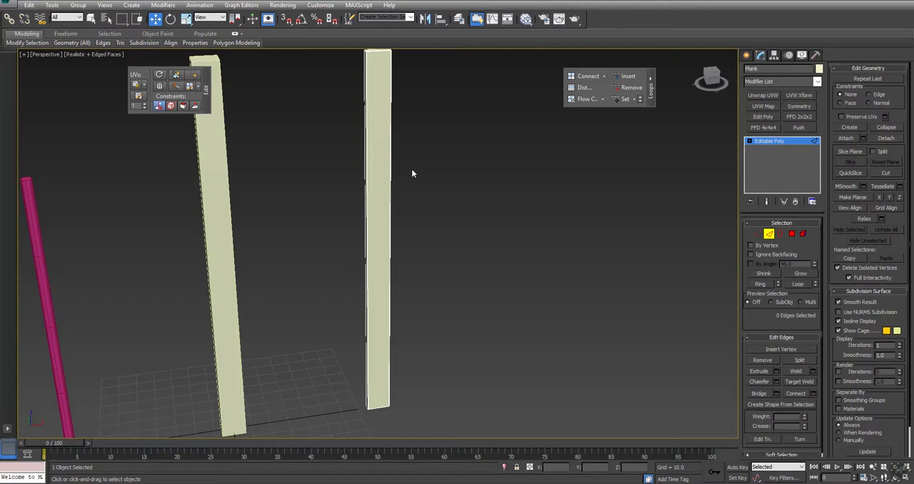
{"action": "key", "text": "ctrl+z"}
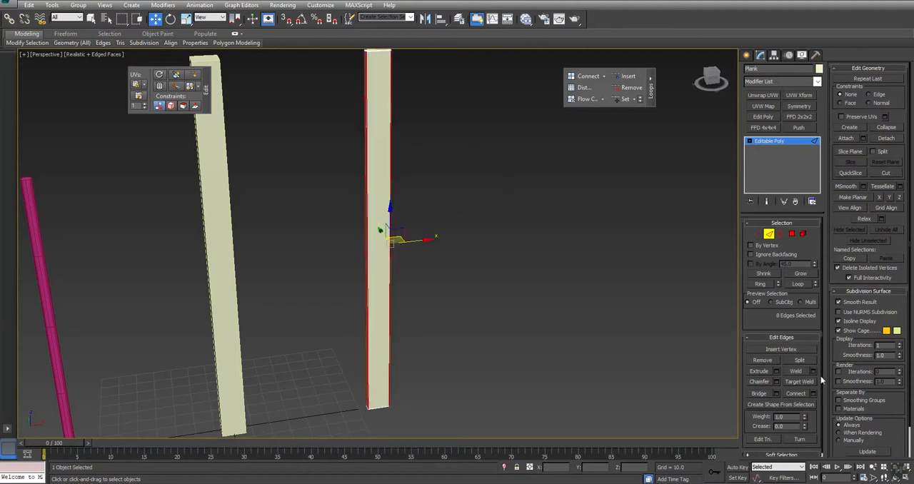
{"action": "left_click", "coordinate": [811, 394]}
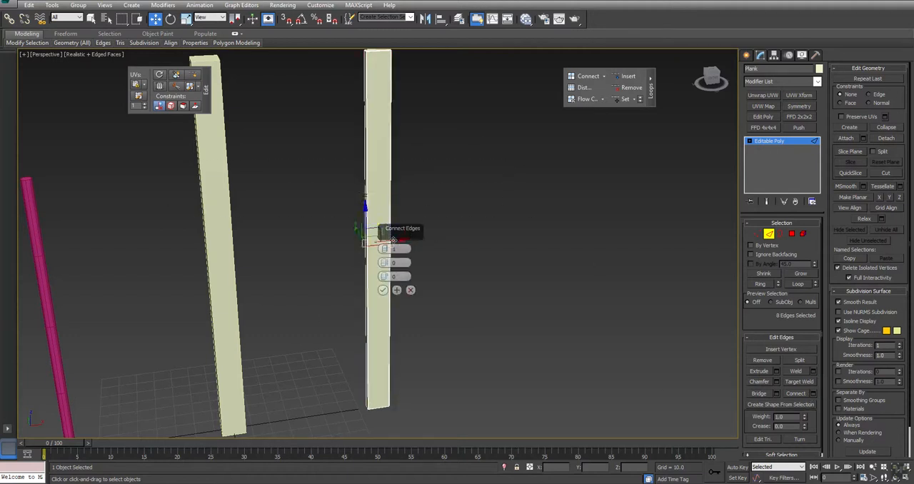
{"action": "left_click", "coordinate": [385, 248]}
{"action": "left_click", "coordinate": [385, 248]}
{"action": "left_click", "coordinate": [383, 290]}
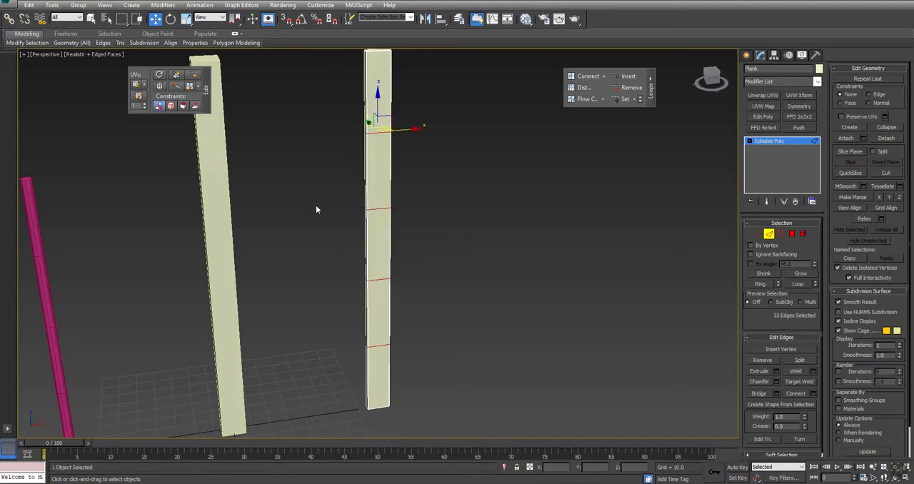
{"action": "middle_click_drag", "start_coordinate": [333, 261], "coordinate": [384, 254]}
{"action": "scroll", "coordinate": [385, 254], "scroll_direction": "down", "scroll_amount": 3}
{"action": "right_click", "coordinate": [371, 269]}
{"action": "left_click", "coordinate": [353, 252]}
Select all edges of the post and chamfer them by 0.25
{"action": "left_click_drag", "start_coordinate": [357, 199], "coordinate": [241, 259]}
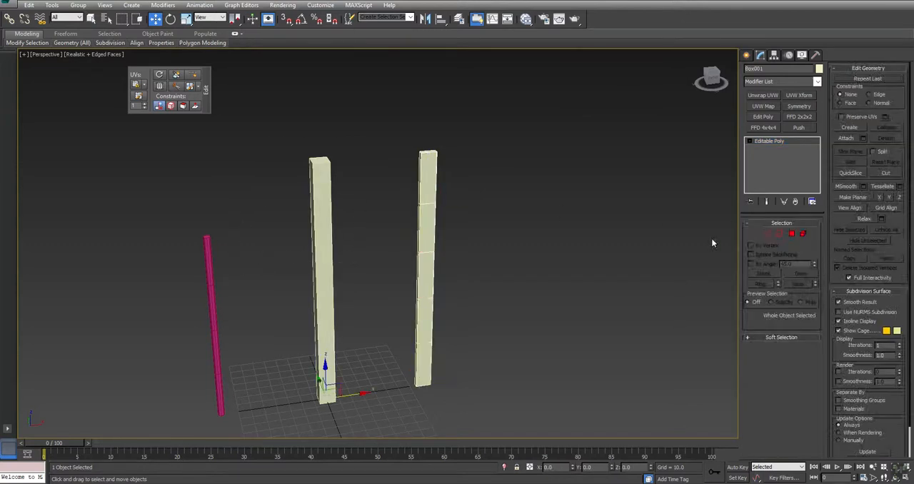
{"action": "left_click", "coordinate": [768, 233]}
{"action": "left_click_drag", "start_coordinate": [427, 77], "coordinate": [114, 328]}
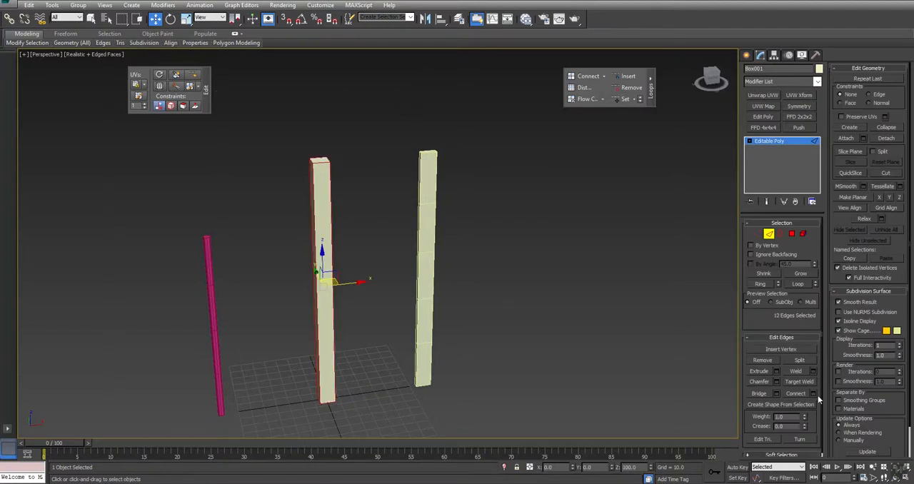
{"action": "left_click", "coordinate": [775, 382]}
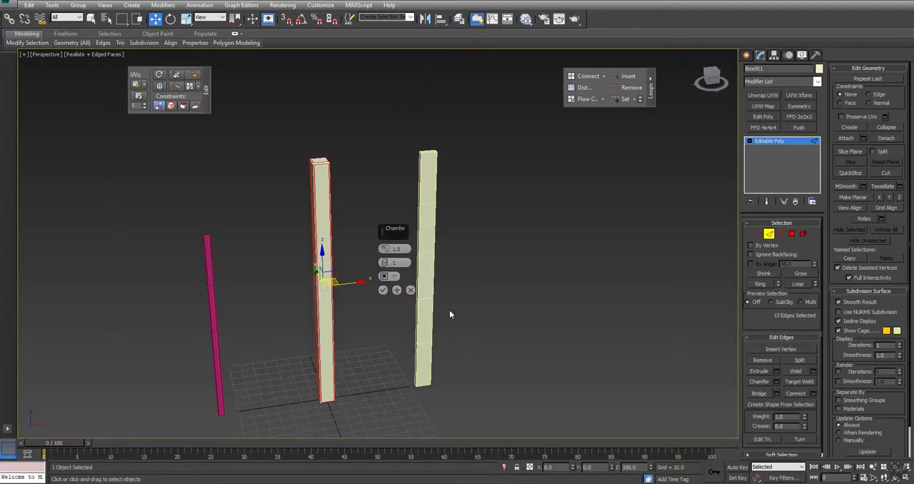
{"action": "scroll", "coordinate": [326, 192], "scroll_direction": "up", "scroll_amount": 5}
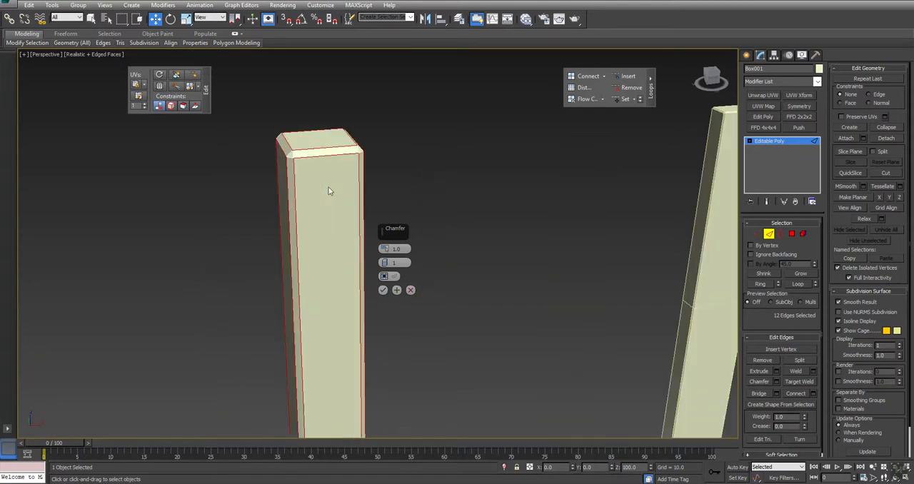
{"action": "double_click", "coordinate": [402, 248]}
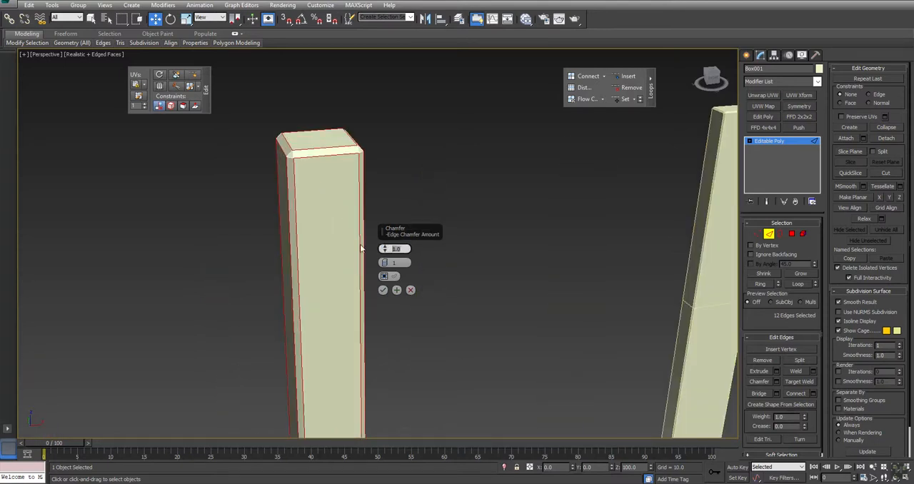
{"action": "type", "text": "0.25"}
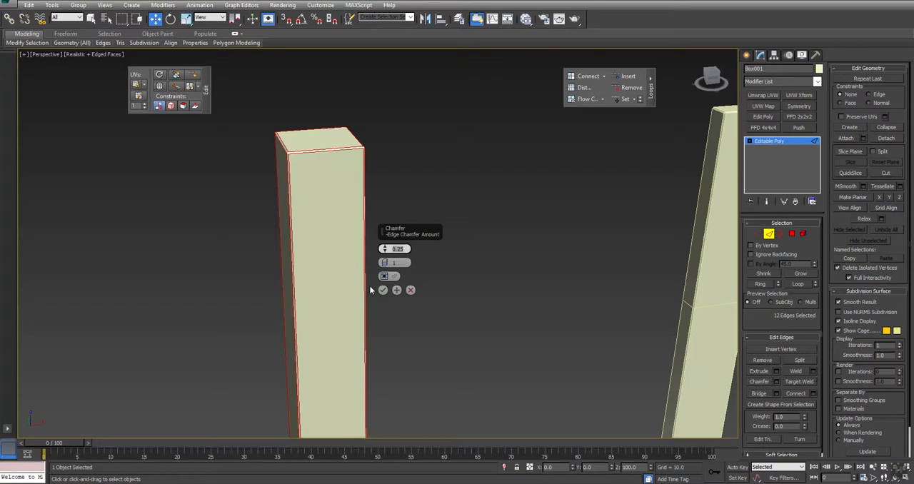
{"action": "left_click", "coordinate": [382, 290]}
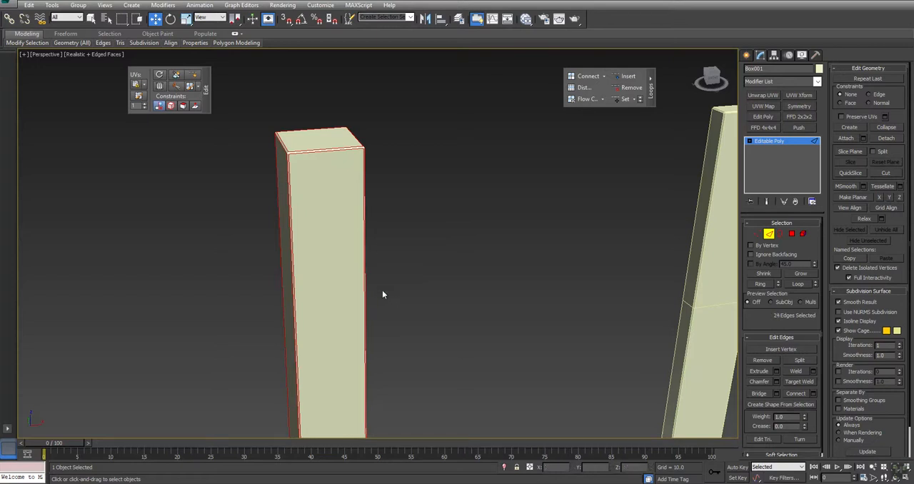
Connect the post's eight lengthwise edges with 4 segments and leave edge editing
{"action": "left_click_drag", "start_coordinate": [488, 244], "coordinate": [172, 318]}
{"action": "middle_click_drag", "start_coordinate": [499, 342], "coordinate": [506, 186]}
{"action": "scroll", "coordinate": [506, 185], "scroll_direction": "down", "scroll_amount": 3}
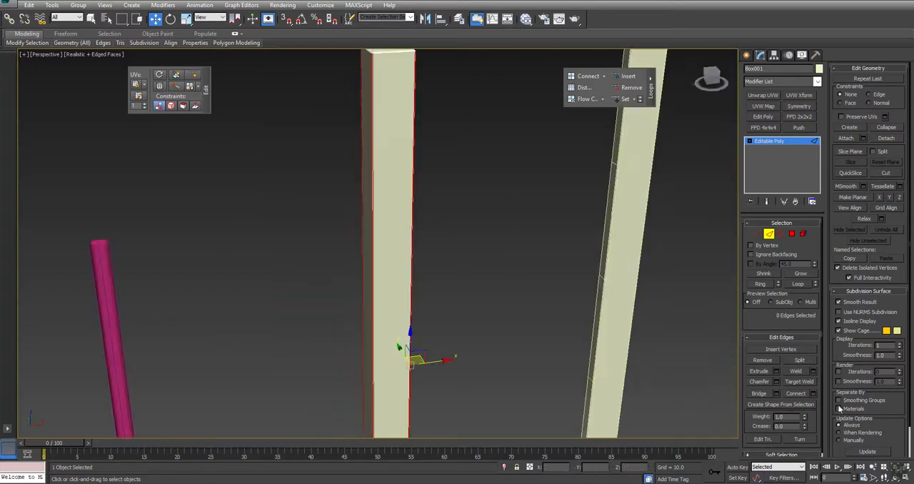
{"action": "left_click", "coordinate": [813, 393]}
{"action": "left_click", "coordinate": [384, 247]}
{"action": "left_click", "coordinate": [384, 248]}
{"action": "left_click", "coordinate": [382, 290]}
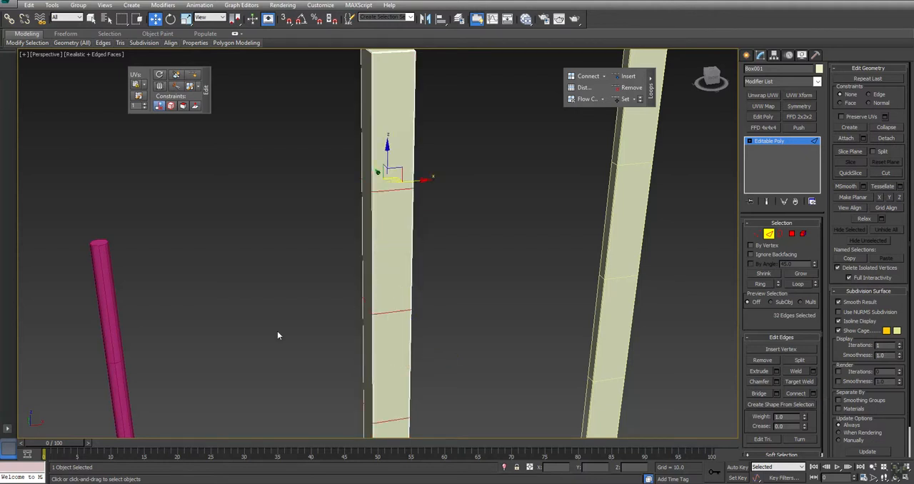
{"action": "left_click", "coordinate": [277, 331]}
{"action": "middle_click_drag", "start_coordinate": [277, 330], "coordinate": [297, 289]}
{"action": "scroll", "coordinate": [297, 288], "scroll_direction": "down", "scroll_amount": 5}
{"action": "right_click", "coordinate": [297, 289]}
{"action": "left_click", "coordinate": [275, 277]}
Extrude the pole's top cap polygon by 0.25 and scale it to about 91% to bevel the end
{"action": "left_click_drag", "start_coordinate": [244, 305], "coordinate": [196, 326]}
{"action": "middle_click_drag", "start_coordinate": [257, 300], "coordinate": [345, 324]}
{"action": "scroll", "coordinate": [300, 282], "scroll_direction": "up", "scroll_amount": 7}
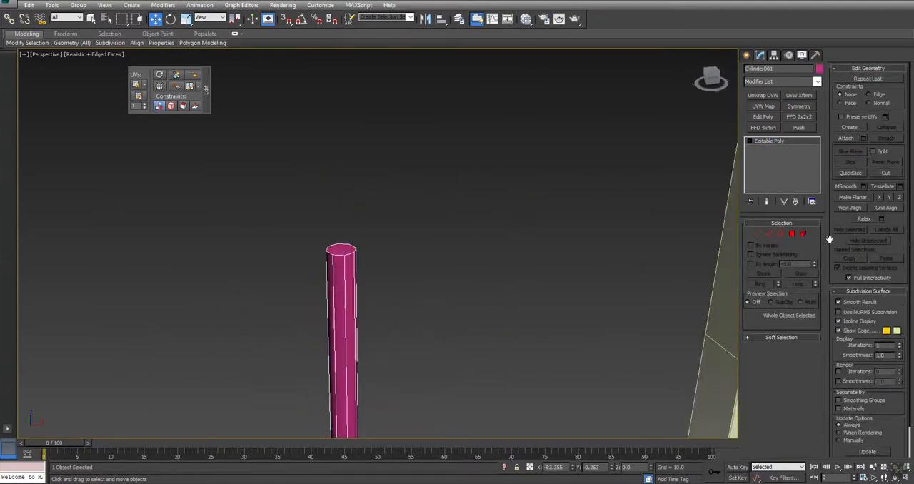
{"action": "left_click", "coordinate": [791, 234]}
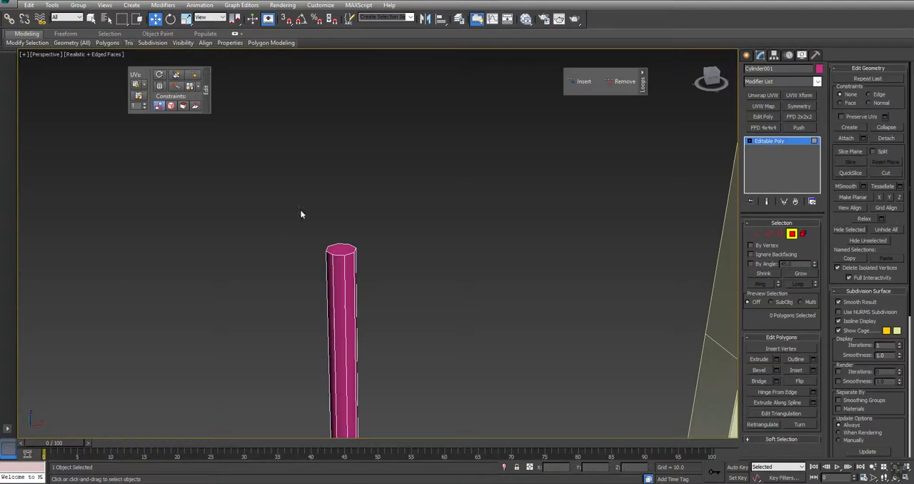
{"action": "left_click", "coordinate": [340, 251]}
{"action": "key", "text": "z"}
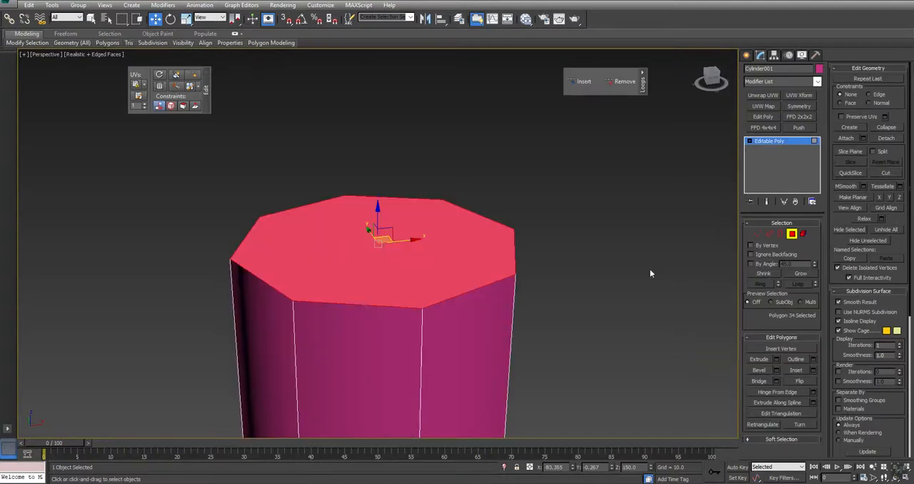
{"action": "left_click", "coordinate": [776, 359]}
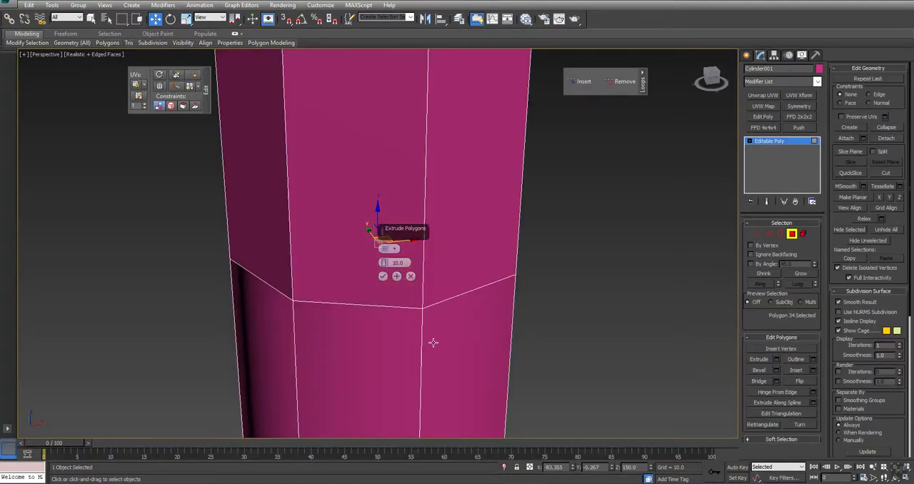
{"action": "key", "text": "BackSpace"}
{"action": "key", "text": "BackSpace"}
{"action": "key", "text": "BackSpace"}
{"action": "key", "text": "BackSpace"}
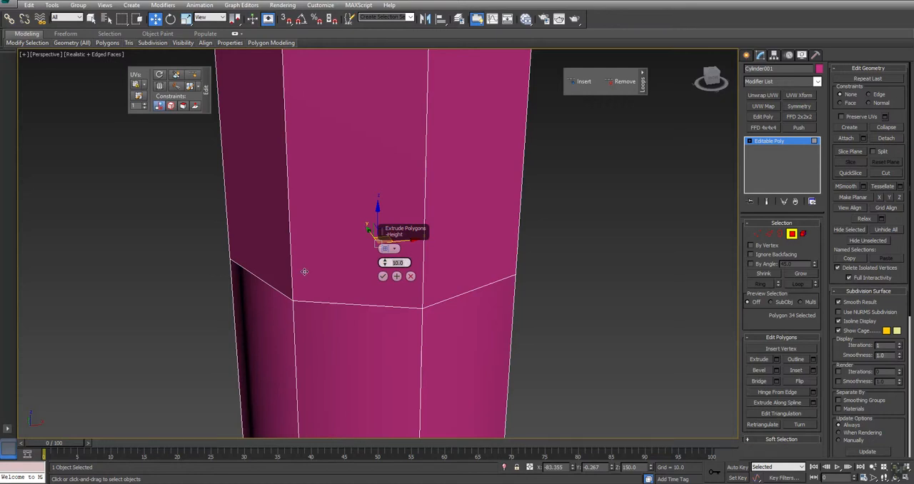
{"action": "type", "text": "0.5"}
{"action": "key", "text": "Return"}
{"action": "type", "text": "0.25"}
{"action": "key", "text": "Return"}
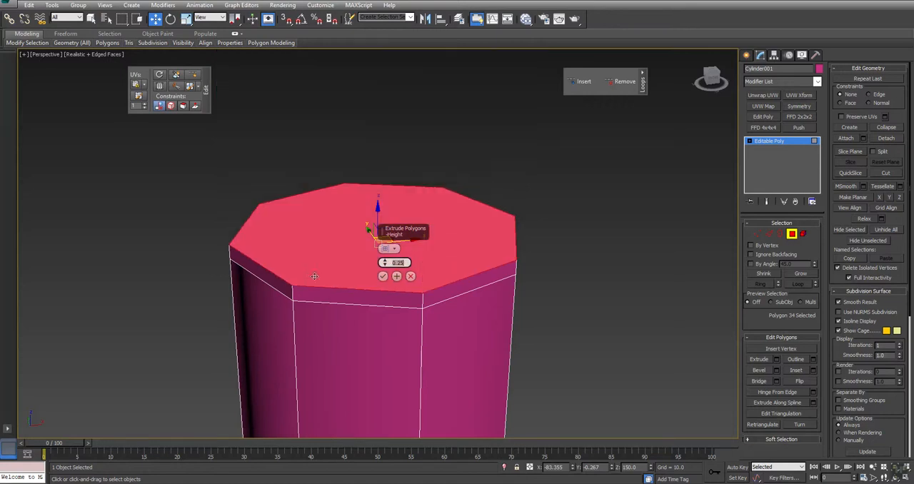
{"action": "left_click", "coordinate": [383, 277]}
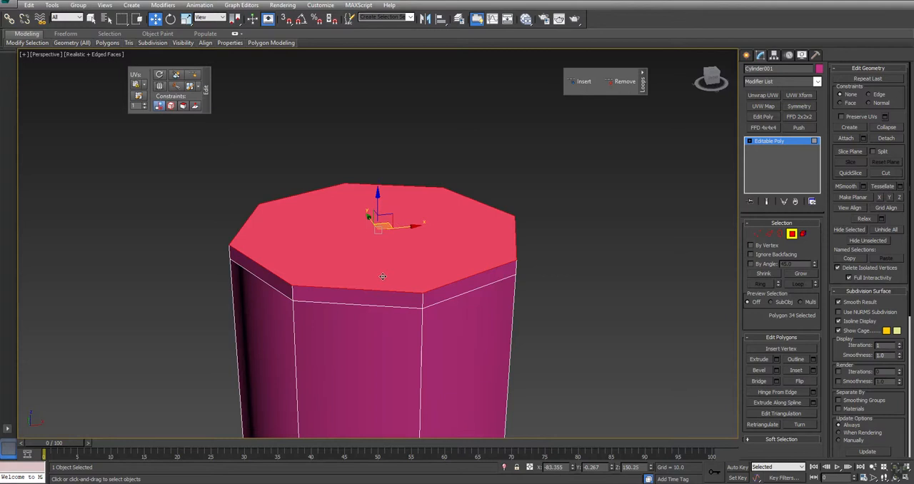
{"action": "key", "text": "r"}
{"action": "left_click_drag", "start_coordinate": [371, 226], "coordinate": [373, 238]}
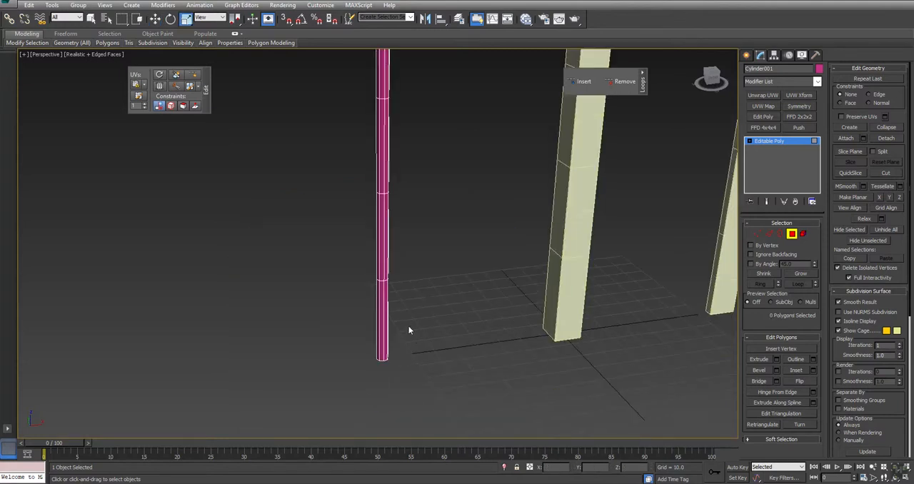
Select the pole's bottom cap polygon and extrude it by 0.25
{"action": "left_click_drag", "start_coordinate": [408, 325], "coordinate": [351, 284]}
{"action": "left_click_drag", "start_coordinate": [438, 237], "coordinate": [316, 312], "text": "alt"}
{"action": "middle_click_drag", "start_coordinate": [393, 323], "coordinate": [381, 250], "text": "alt"}
{"action": "key", "text": "alt+z"}
{"action": "scroll", "coordinate": [381, 360], "scroll_direction": "up", "scroll_amount": 4}
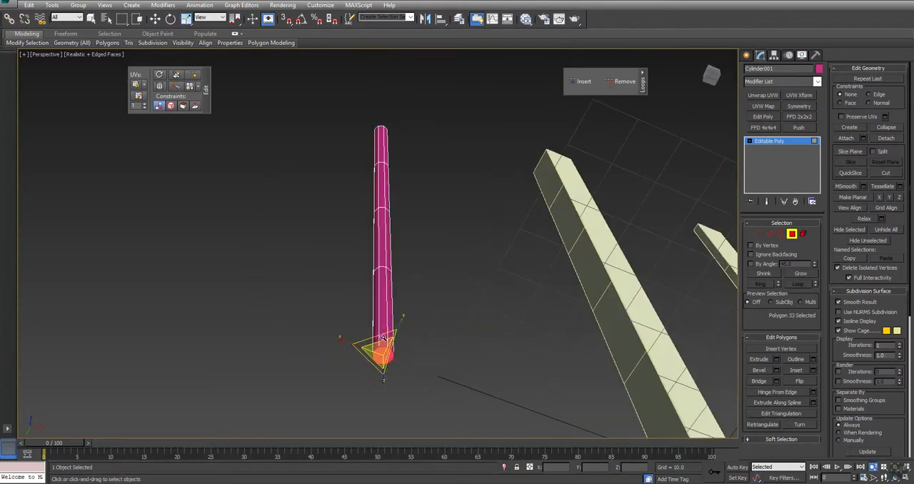
{"action": "left_click", "coordinate": [776, 361]}
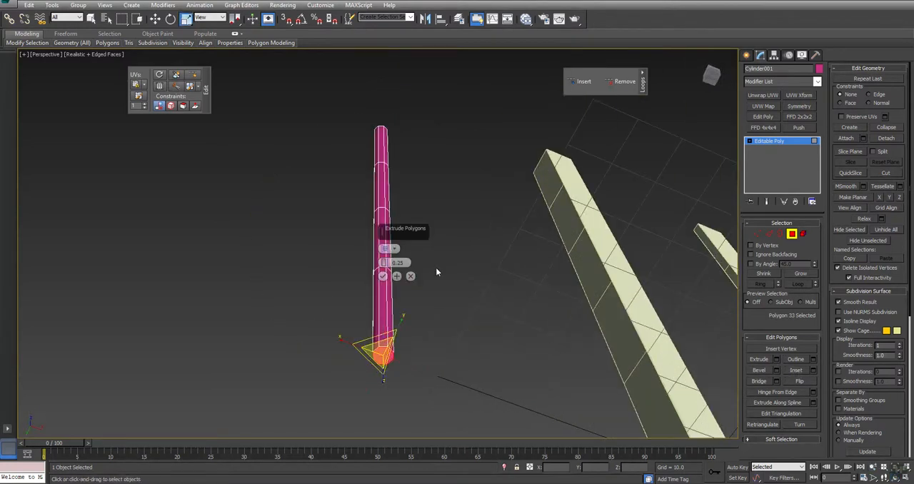
{"action": "left_click", "coordinate": [386, 278]}
Scale the pole's bottom cap down in the Top view to match the bevelled top cap, and leave polygon editing
{"action": "key", "text": "alt+w"}
{"action": "middle_click_drag", "start_coordinate": [308, 175], "coordinate": [338, 178]}
{"action": "key", "text": "alt+w"}
{"action": "key", "text": "z"}
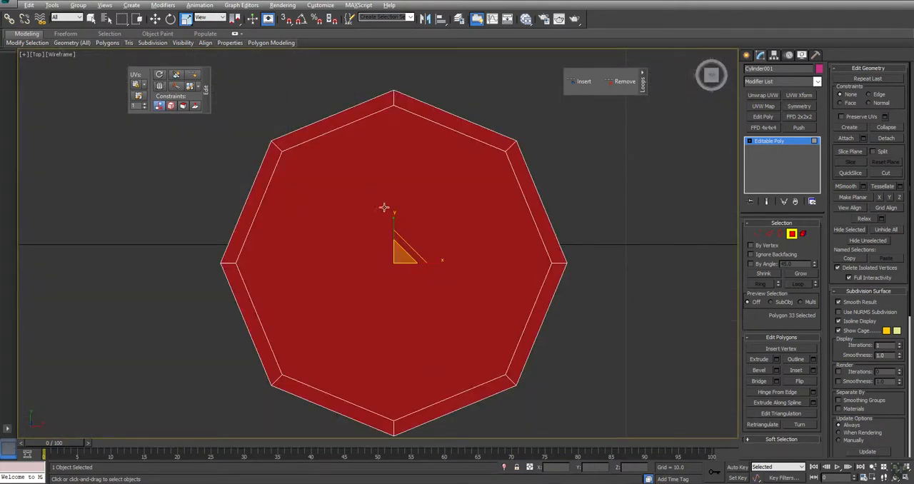
{"action": "left_click_drag", "start_coordinate": [400, 255], "coordinate": [401, 260]}
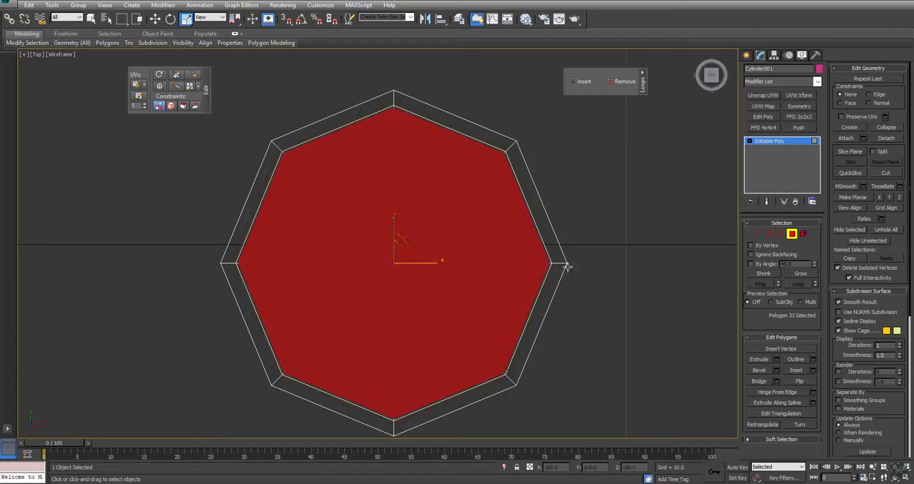
{"action": "left_click", "coordinate": [623, 265]}
{"action": "key", "text": "alt+w"}
{"action": "left_click", "coordinate": [569, 328]}
{"action": "right_click", "coordinate": [577, 318]}
{"action": "left_click", "coordinate": [566, 307]}
Select the whole pole element and reset its smoothing groups
{"action": "scroll", "coordinate": [566, 307], "scroll_direction": "up", "scroll_amount": 2}
{"action": "middle_click_drag", "start_coordinate": [512, 300], "coordinate": [571, 354], "text": "alt"}
{"action": "scroll", "coordinate": [572, 354], "scroll_direction": "down", "scroll_amount": 4}
{"action": "middle_click_drag", "start_coordinate": [617, 338], "coordinate": [507, 354]}
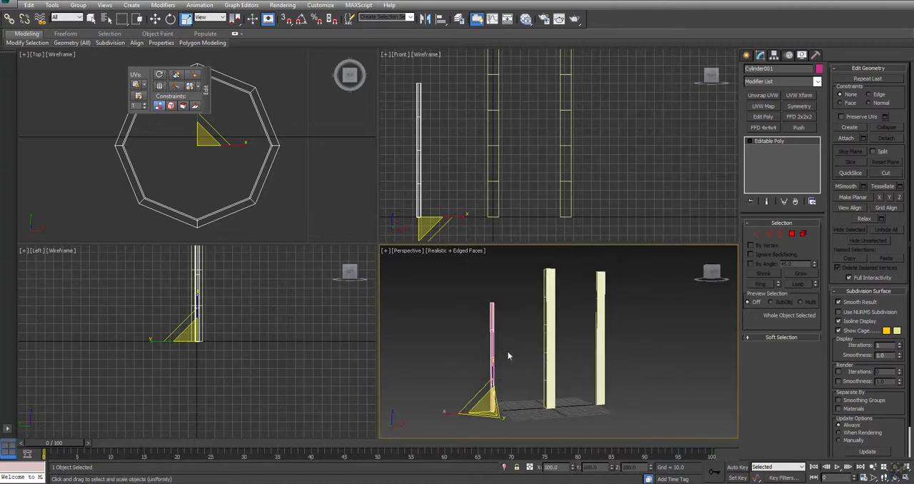
{"action": "key", "text": "q"}
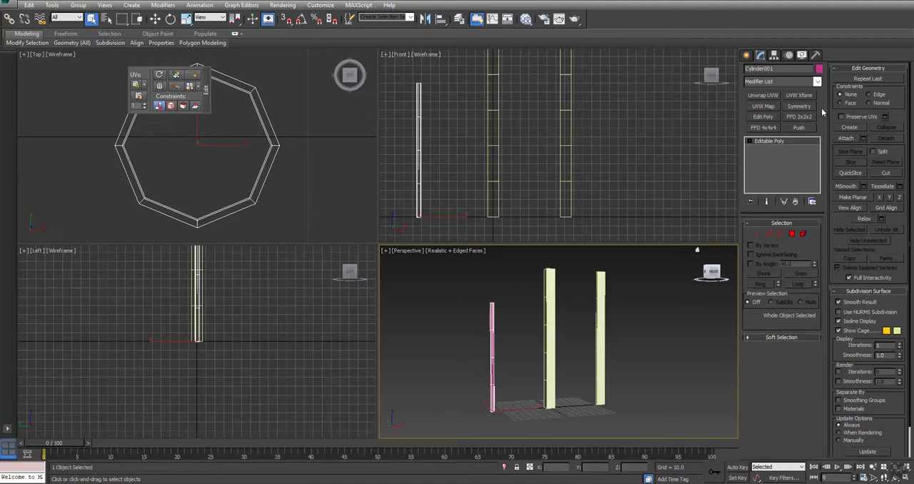
{"action": "left_click", "coordinate": [802, 234]}
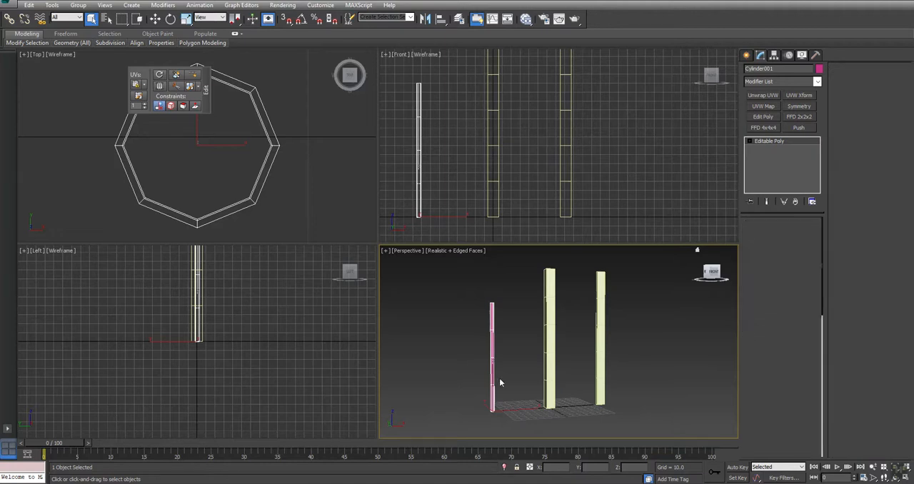
{"action": "key", "text": "ctrl+a"}
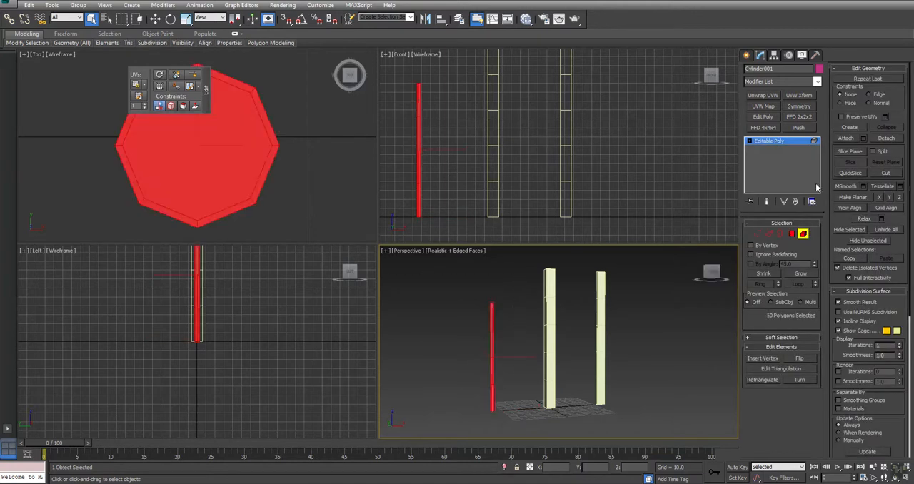
{"action": "left_click", "coordinate": [869, 69]}
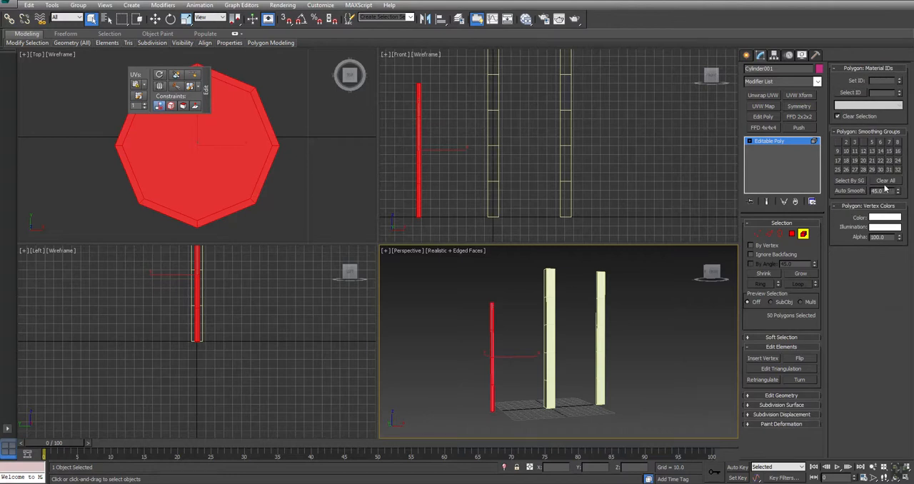
{"action": "left_click", "coordinate": [653, 276]}
{"action": "right_click", "coordinate": [654, 276]}
{"action": "left_click", "coordinate": [591, 261]}
Clear the smoothing groups of the whole post element and assign smoothing group 1
{"action": "left_click", "coordinate": [548, 300]}
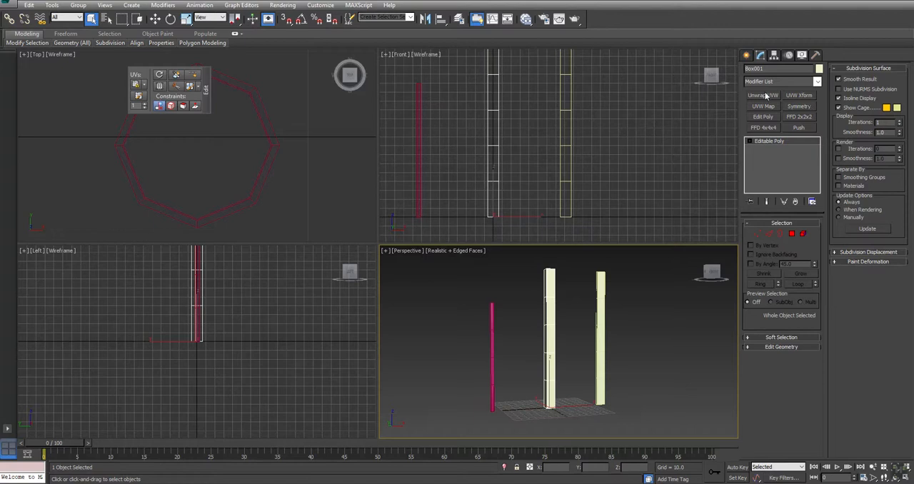
{"action": "left_click", "coordinate": [804, 233]}
{"action": "left_click", "coordinate": [551, 279]}
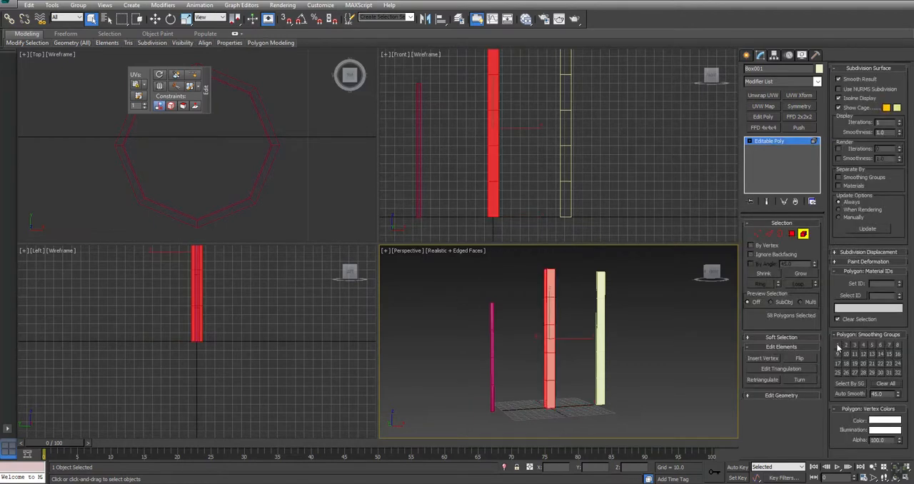
{"action": "left_click", "coordinate": [661, 333]}
{"action": "right_click", "coordinate": [661, 331]}
{"action": "left_click", "coordinate": [646, 318]}
Select the whole plank element and reset its smoothing groups
{"action": "left_click", "coordinate": [596, 320]}
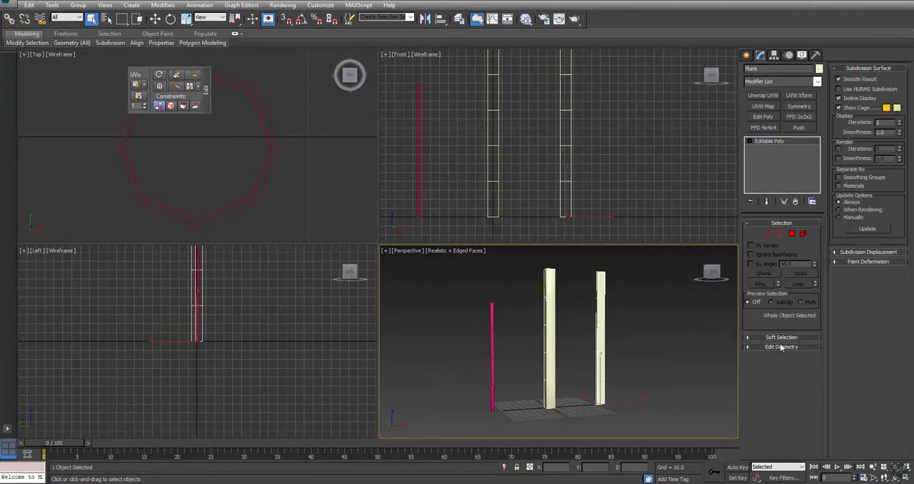
{"action": "left_click", "coordinate": [803, 235]}
{"action": "left_click", "coordinate": [600, 314]}
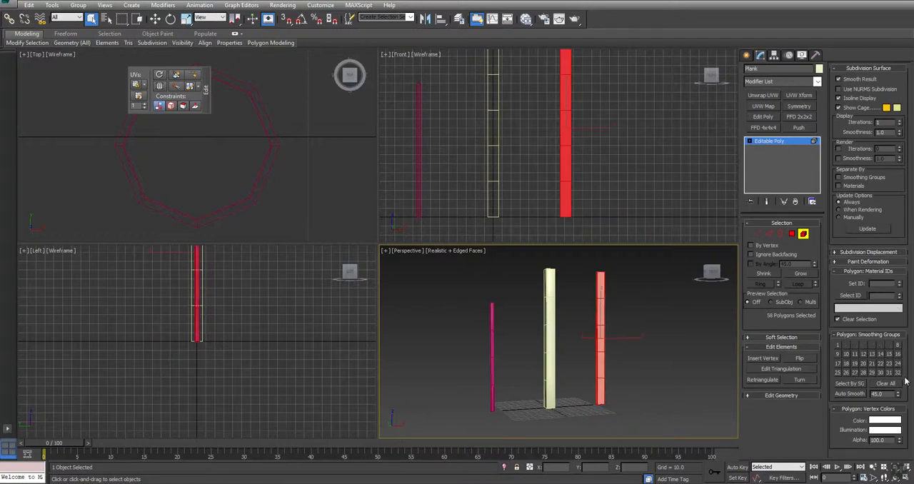
{"action": "left_click", "coordinate": [671, 349]}
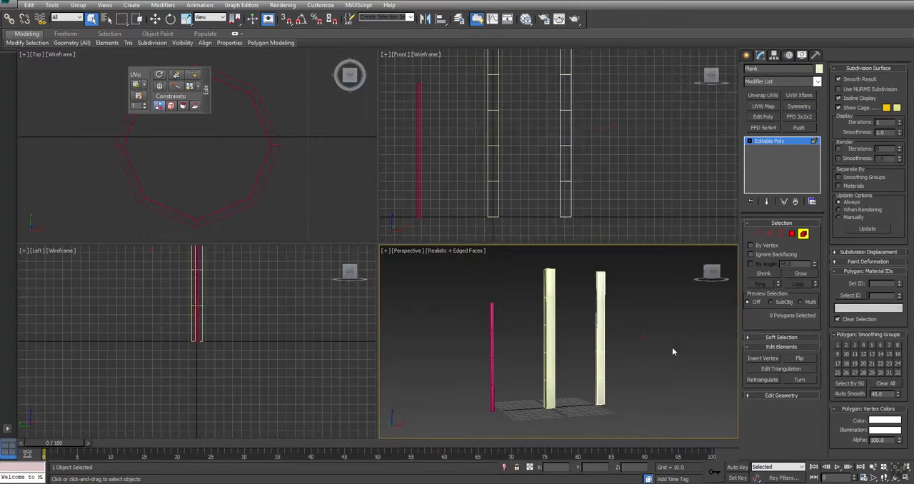
Leave the plank's polygon editing, rename the post as Beam and give the pole its own descriptive name
{"action": "right_click", "coordinate": [655, 322]}
{"action": "left_click", "coordinate": [645, 315]}
{"action": "middle_click_drag", "start_coordinate": [609, 326], "coordinate": [584, 339], "text": "alt"}
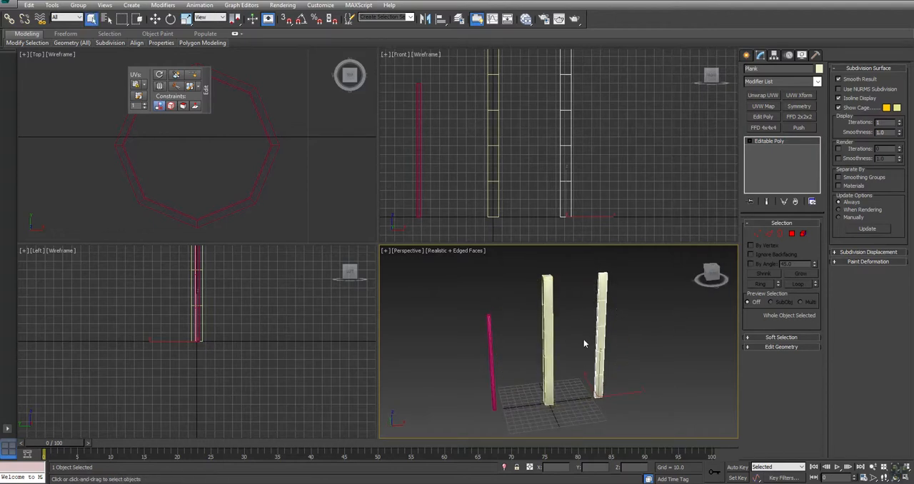
{"action": "left_click_drag", "start_coordinate": [525, 324], "coordinate": [514, 326]}
{"action": "left_click", "coordinate": [762, 69]}
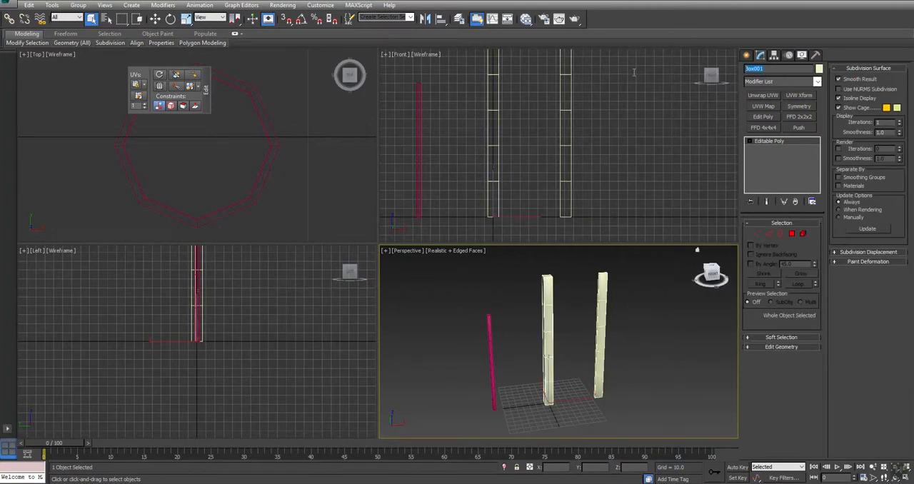
{"action": "type", "text": "Pil"}
{"action": "left_click", "coordinate": [491, 340]}
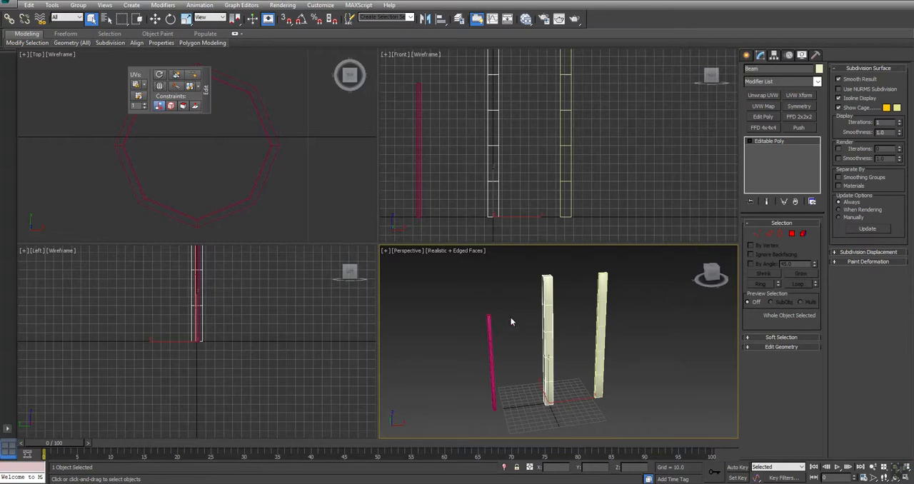
{"action": "left_click", "coordinate": [785, 69]}
{"action": "type", "text": "P"}
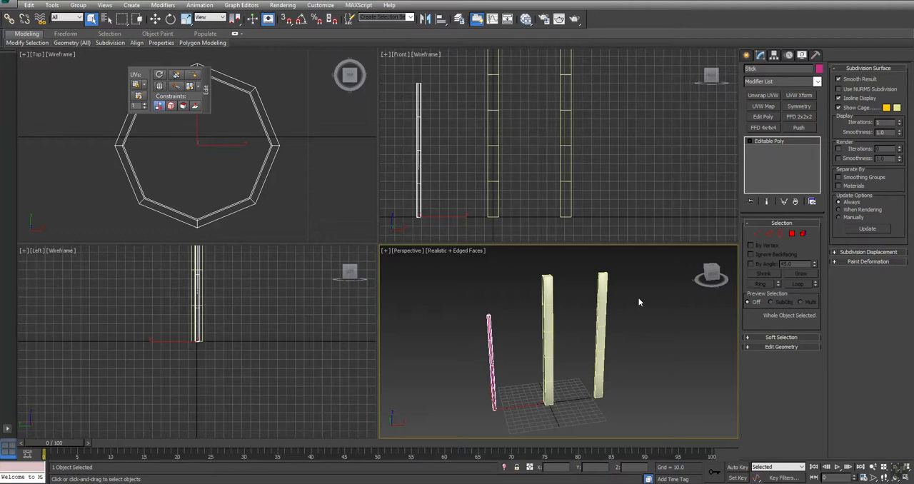
Attach the plank and the pole to the Beam post so all three parts form one editable poly object
{"action": "left_click", "coordinate": [554, 320]}
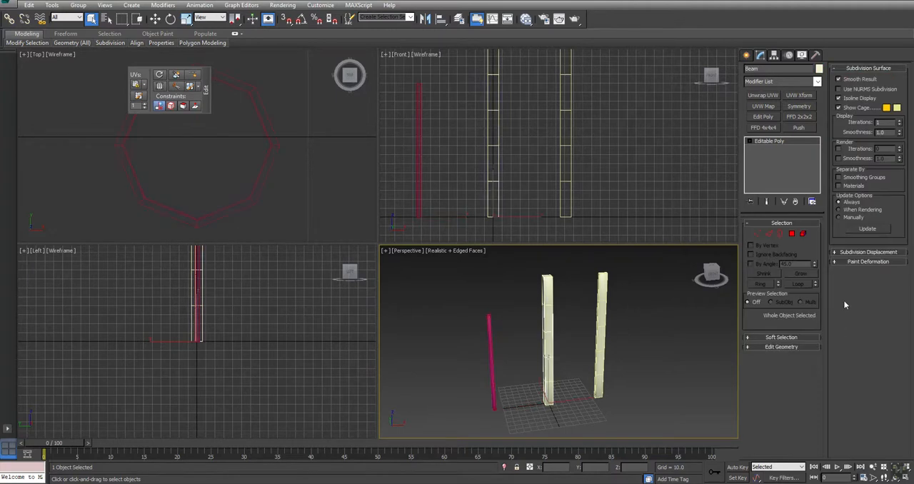
{"action": "left_click", "coordinate": [789, 347]}
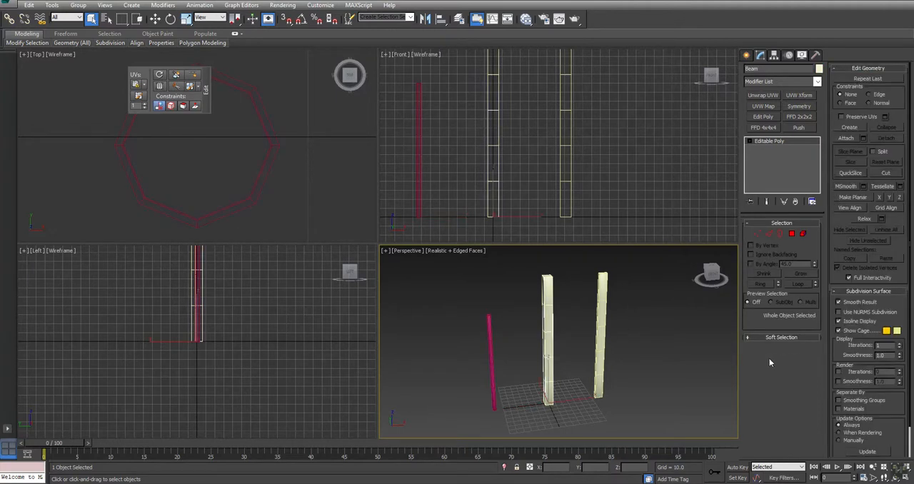
{"action": "left_click", "coordinate": [846, 138]}
{"action": "left_click", "coordinate": [604, 286]}
{"action": "left_click", "coordinate": [490, 342]}
{"action": "key", "text": "w"}
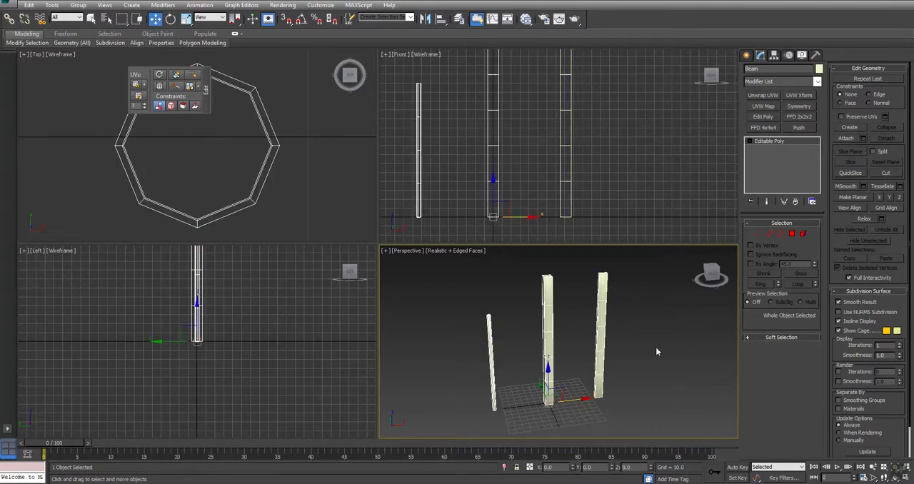
{"action": "key", "text": "ctrl+z"}
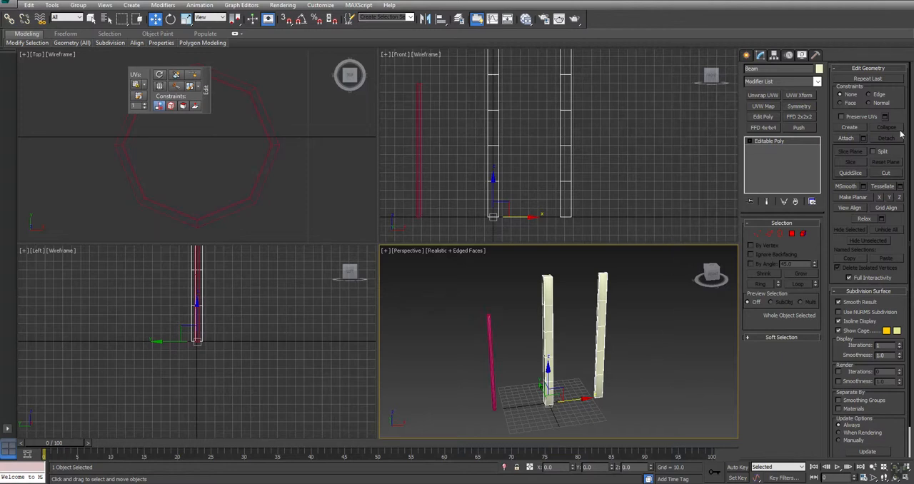
{"action": "left_click", "coordinate": [846, 139]}
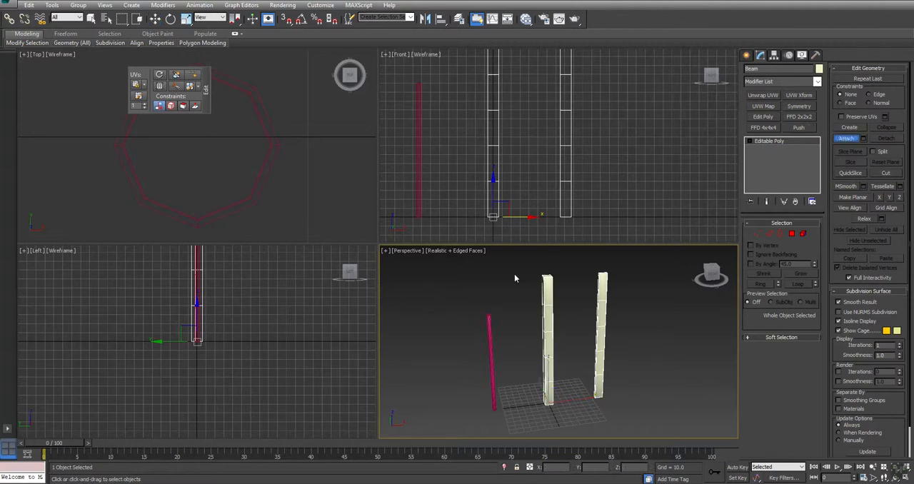
{"action": "left_click", "coordinate": [488, 323]}
{"action": "key", "text": "w"}
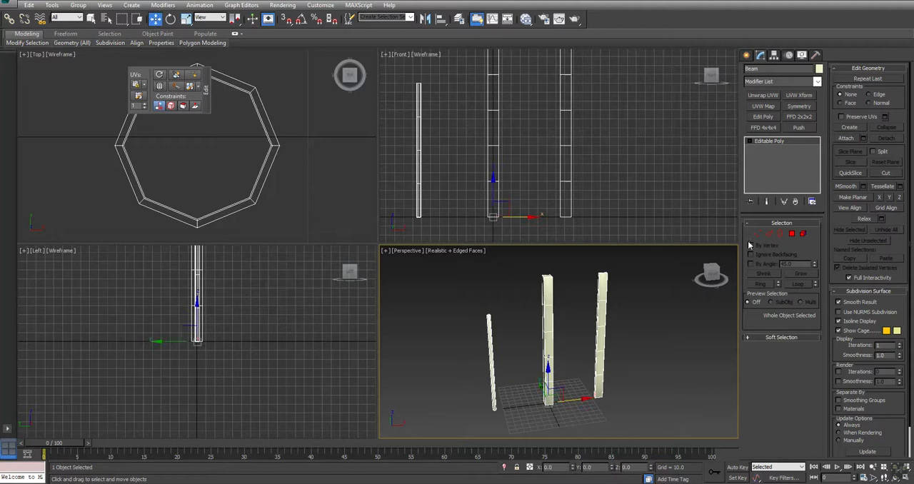
Apply a planar UVW Map aligned to Y, fit it to the combined object, and collapse it into the Editable Poly
{"action": "left_click", "coordinate": [762, 95]}
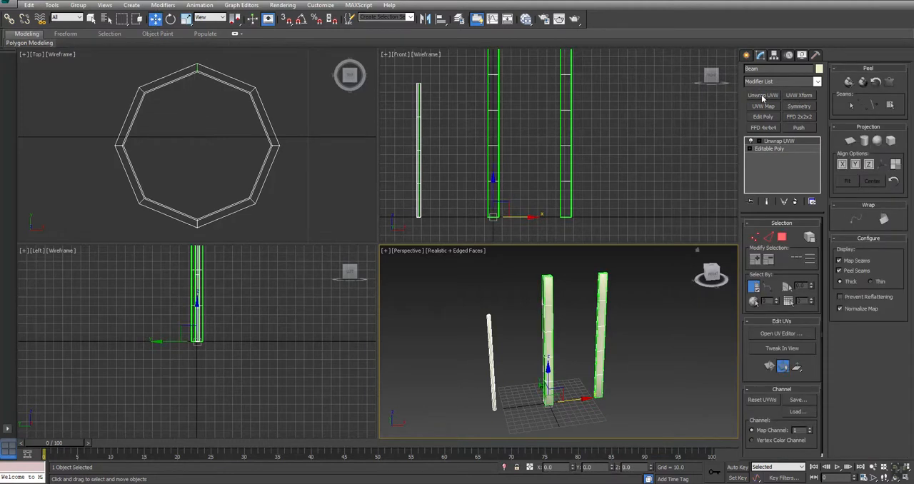
{"action": "left_click", "coordinate": [797, 202]}
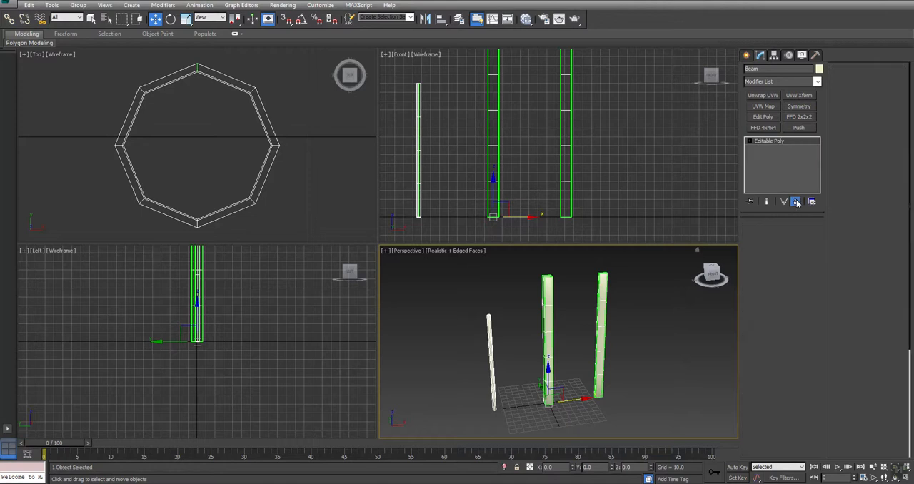
{"action": "left_click", "coordinate": [761, 106]}
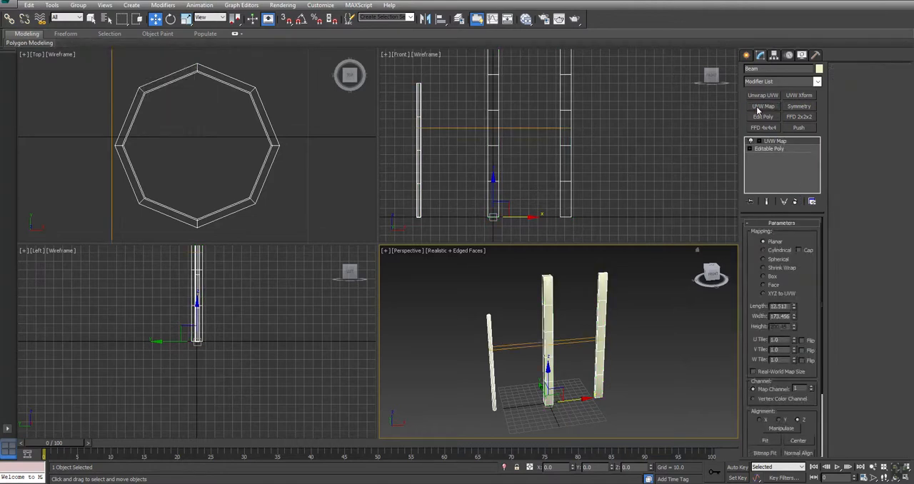
{"action": "left_click", "coordinate": [778, 420]}
{"action": "left_click", "coordinate": [765, 436]}
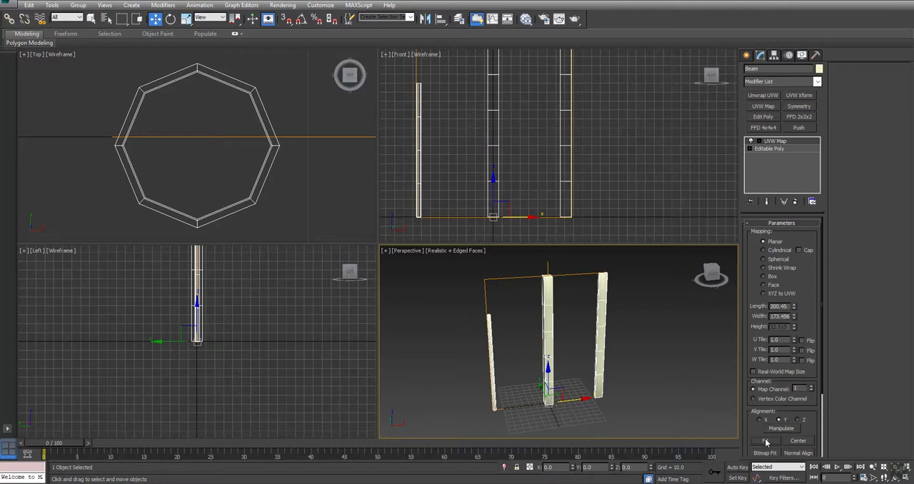
{"action": "right_click", "coordinate": [769, 145]}
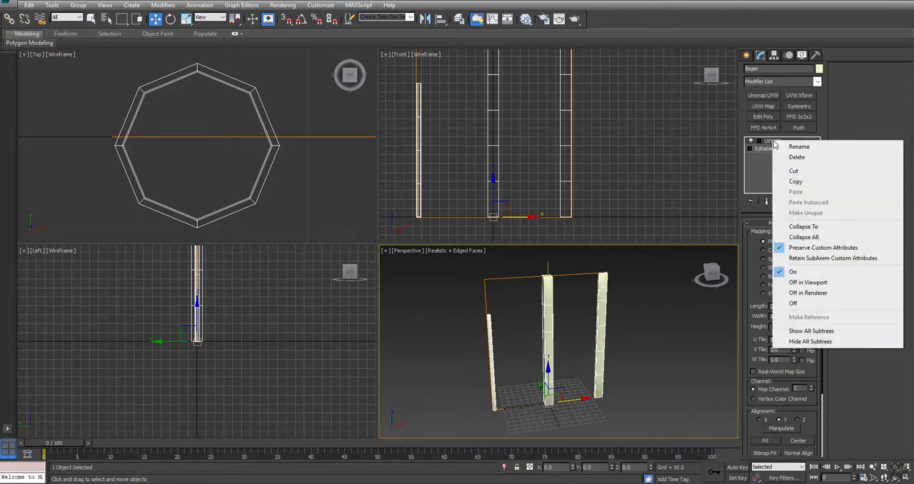
{"action": "left_click", "coordinate": [785, 227]}
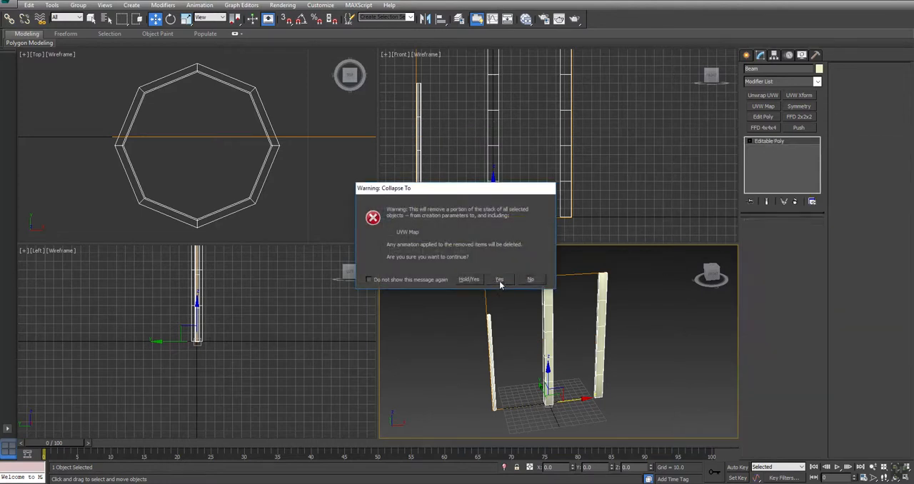
{"action": "left_click", "coordinate": [499, 279]}
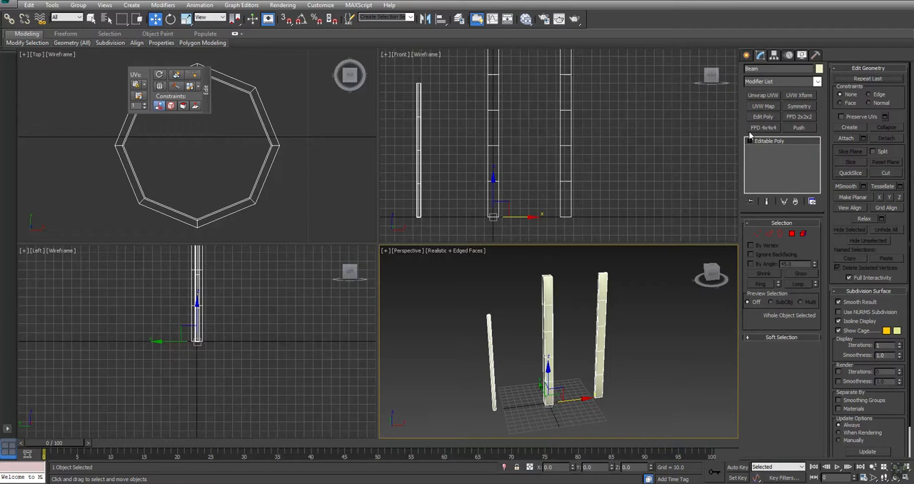
Add an Unwrap UVW modifier, open the UV editor and hide its checker background
{"action": "left_click", "coordinate": [761, 95]}
{"action": "left_click", "coordinate": [787, 334]}
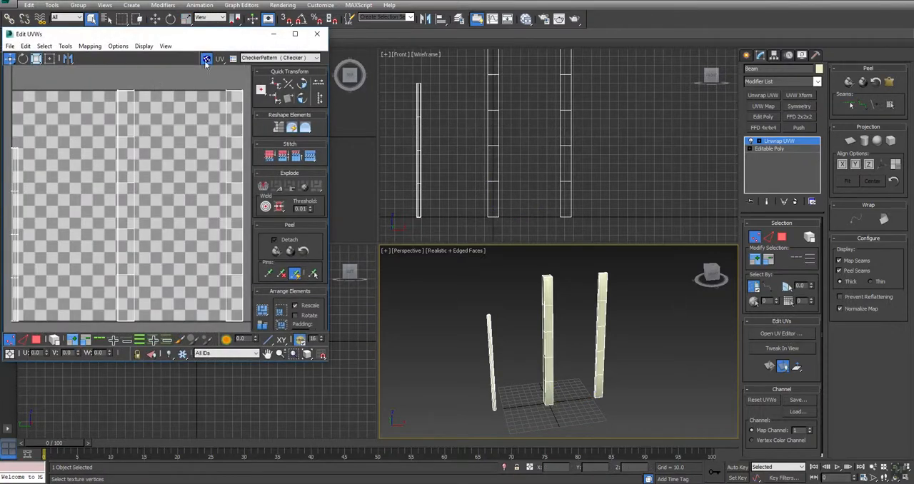
{"action": "left_click", "coordinate": [206, 58]}
Create a point-to-point seam along one side edge of the post's top cap
{"action": "key", "text": "z"}
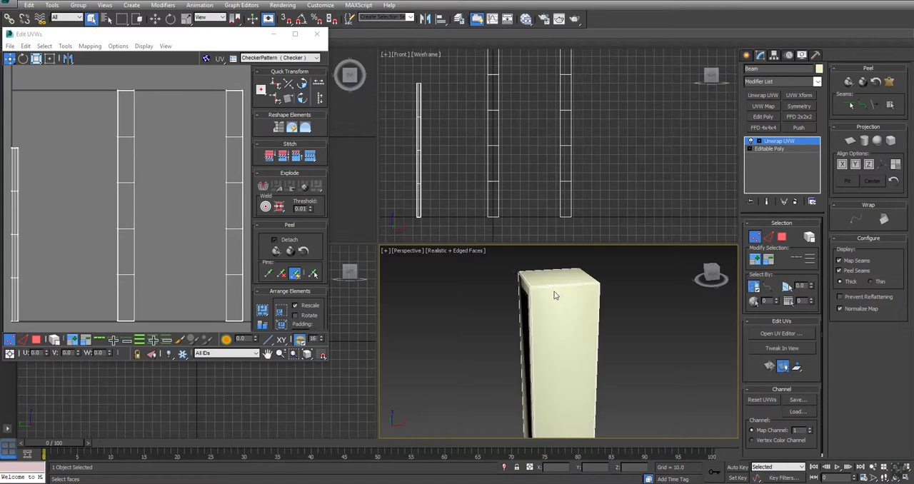
{"action": "scroll", "coordinate": [554, 279], "scroll_direction": "up", "scroll_amount": 3}
{"action": "middle_click_drag", "start_coordinate": [543, 277], "coordinate": [547, 311]}
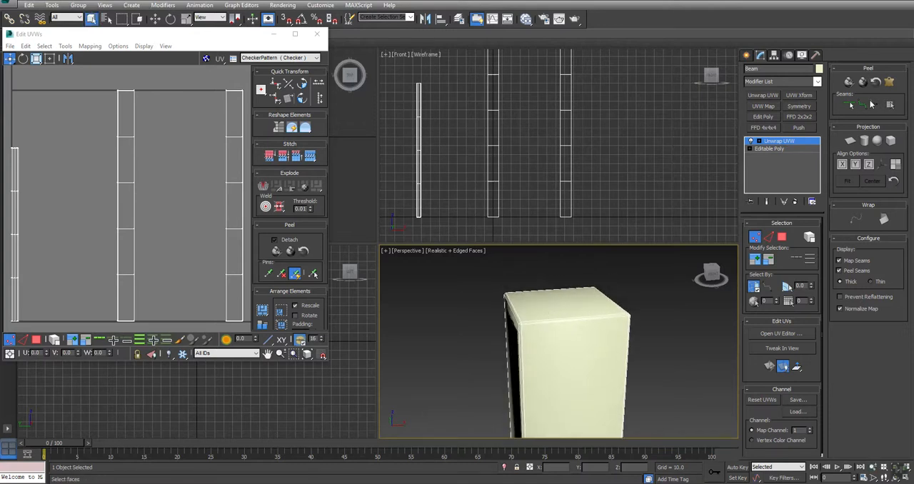
{"action": "left_click", "coordinate": [863, 105]}
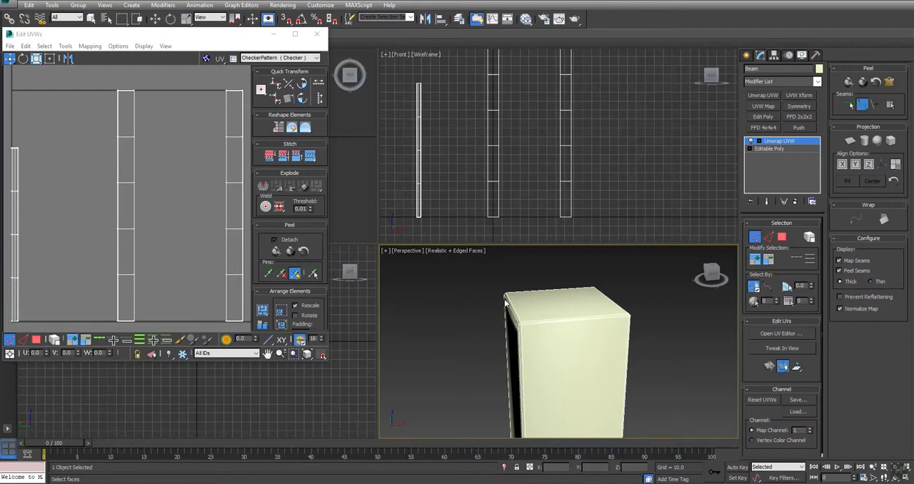
{"action": "right_click", "coordinate": [552, 302]}
{"action": "left_click", "coordinate": [506, 293]}
{"action": "middle_click_drag", "start_coordinate": [505, 293], "coordinate": [638, 357], "text": "alt"}
{"action": "left_click", "coordinate": [862, 104]}
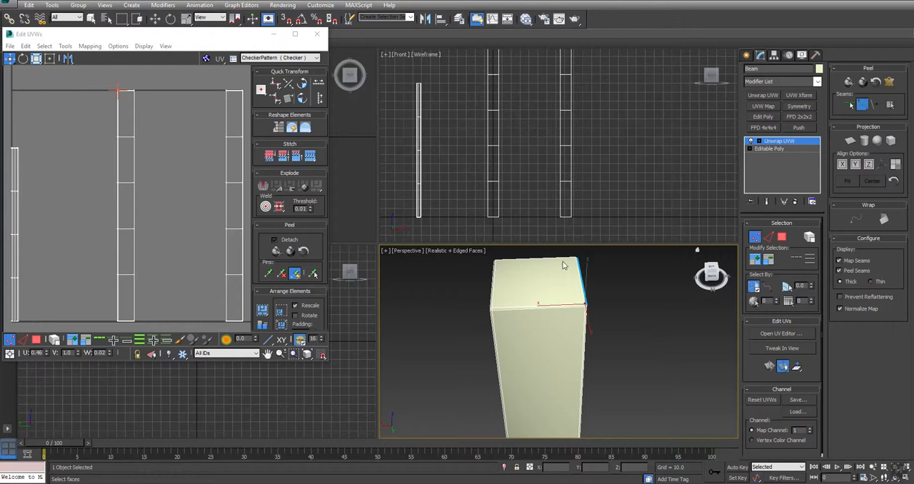
Extend the point-to-point seam around the back edge and the opposite side edge of the post's top cap
{"action": "scroll", "coordinate": [586, 314], "scroll_direction": "up", "scroll_amount": 5}
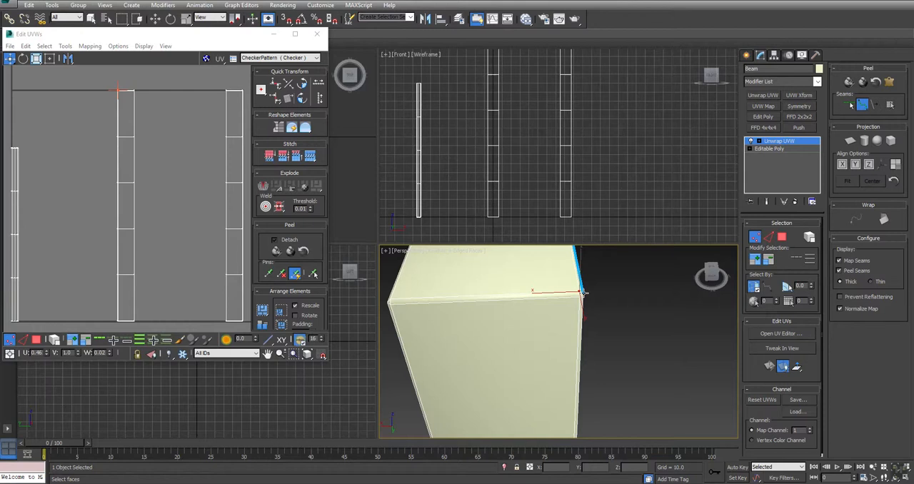
{"action": "left_click", "coordinate": [579, 295]}
{"action": "left_click", "coordinate": [389, 305]}
{"action": "middle_click_drag", "start_coordinate": [398, 316], "coordinate": [567, 328], "text": "alt"}
{"action": "middle_click_drag", "start_coordinate": [510, 372], "coordinate": [525, 332]}
{"action": "right_click", "coordinate": [438, 334]}
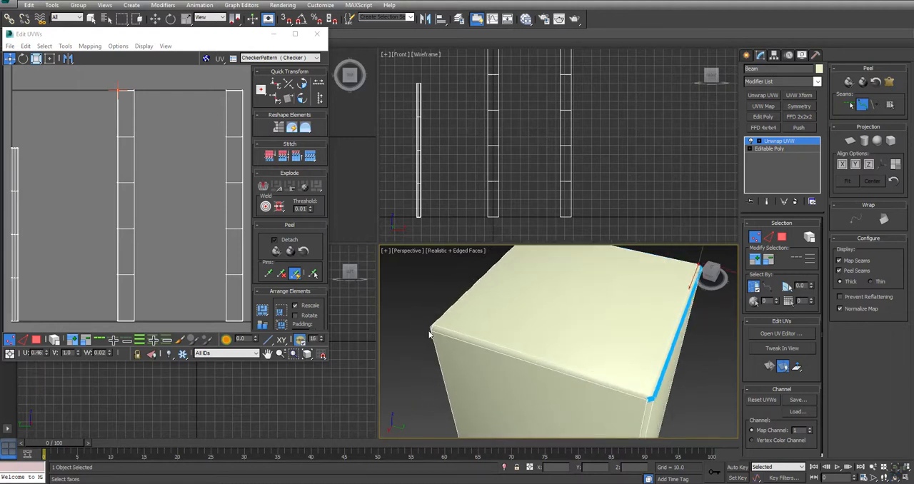
{"action": "left_click", "coordinate": [648, 398]}
{"action": "left_click", "coordinate": [428, 329]}
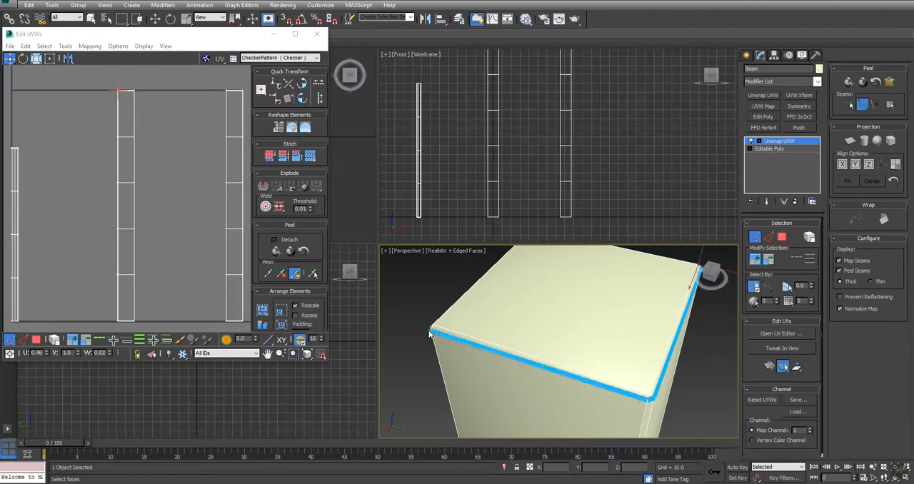
Select the short bevel edge at the front corner of the post's top cap and convert it to a seam
{"action": "scroll", "coordinate": [485, 344], "scroll_direction": "down", "scroll_amount": 5}
{"action": "middle_click_drag", "start_coordinate": [487, 347], "coordinate": [625, 332], "text": "alt"}
{"action": "scroll", "coordinate": [571, 341], "scroll_direction": "up", "scroll_amount": 5}
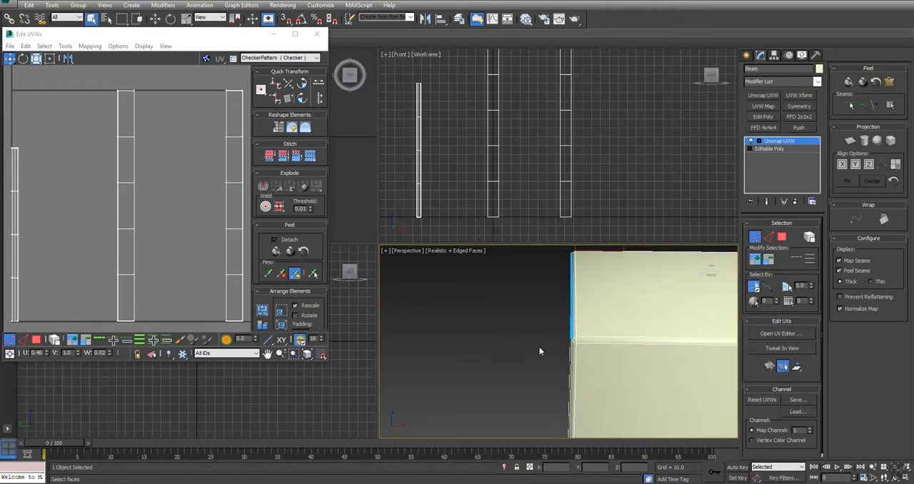
{"action": "right_click", "coordinate": [572, 339]}
{"action": "left_click", "coordinate": [571, 342]}
{"action": "key", "text": "2"}
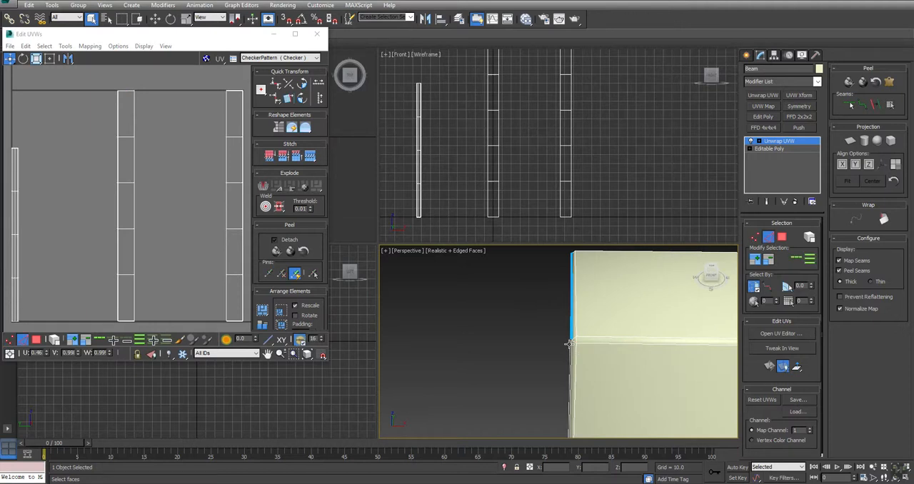
{"action": "left_click", "coordinate": [572, 342]}
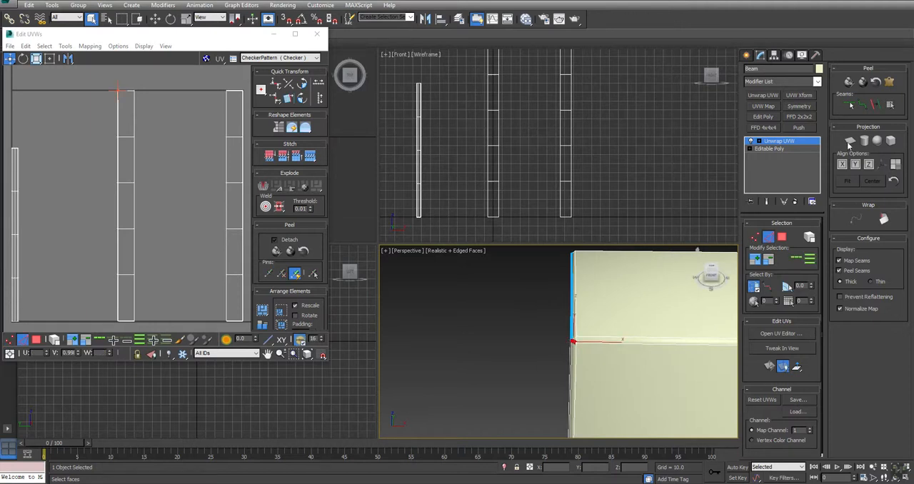
{"action": "left_click", "coordinate": [875, 106]}
{"action": "left_click", "coordinate": [502, 331]}
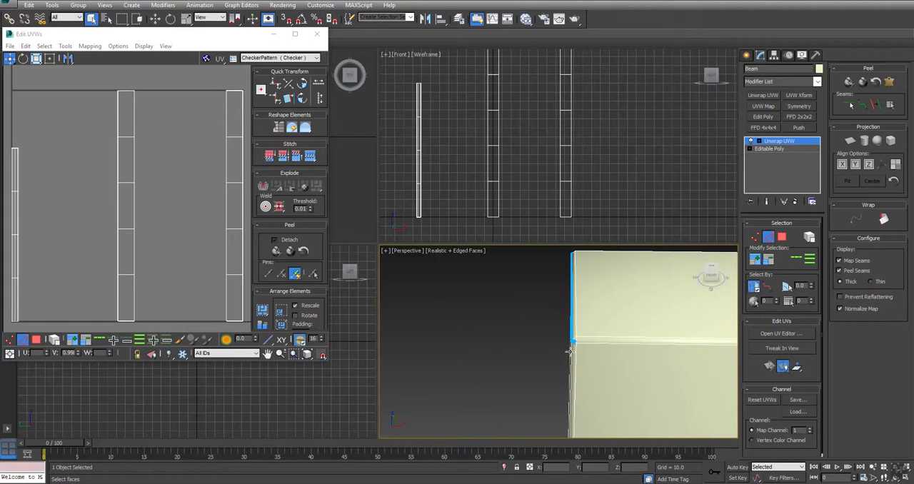
Loop-select the long lengthwise edges on both sides of the post and convert the selection to seams
{"action": "left_click", "coordinate": [571, 355]}
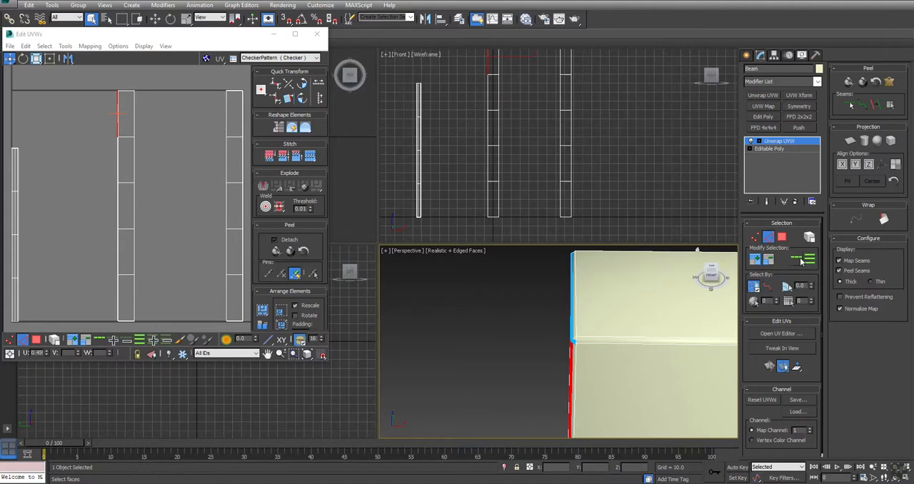
{"action": "left_click", "coordinate": [800, 260]}
{"action": "middle_click_drag", "start_coordinate": [573, 345], "coordinate": [496, 313]}
{"action": "left_click_drag", "start_coordinate": [422, 271], "coordinate": [451, 289], "text": "alt"}
{"action": "left_click_drag", "start_coordinate": [658, 279], "coordinate": [689, 297], "text": "alt"}
{"action": "key", "text": "z"}
{"action": "middle_click_drag", "start_coordinate": [530, 408], "coordinate": [540, 304], "text": "alt"}
{"action": "middle_click_drag", "start_coordinate": [561, 412], "coordinate": [582, 344], "text": "ctrl+alt"}
{"action": "left_click", "coordinate": [565, 365], "text": "alt"}
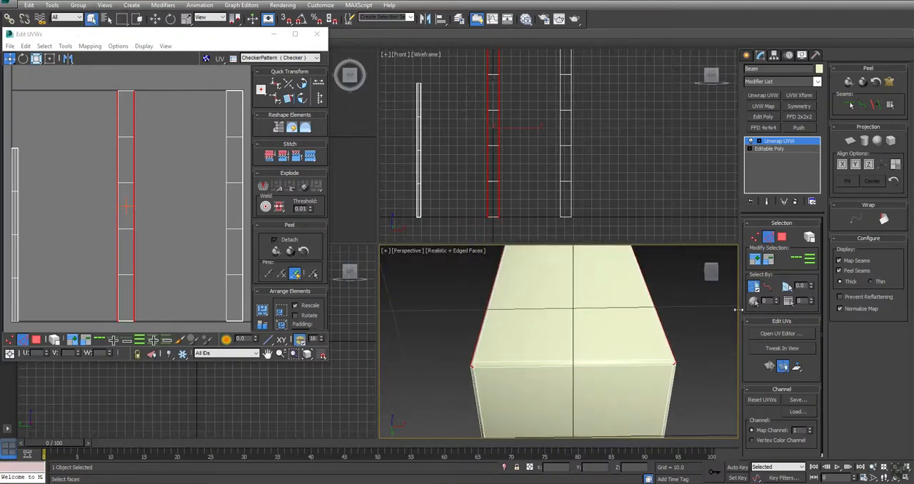
{"action": "left_click", "coordinate": [876, 105]}
Select the side edges of the post's bottom cap, including the corner bevel edges, and convert them to seams
{"action": "mouse_move", "coordinate": [508, 391]}
{"action": "middle_mouse_down", "text": "alt"}
{"action": "mouse_move", "coordinate": [534, 347]}
{"action": "mouse_move", "coordinate": [533, 356]}
{"action": "mouse_move", "coordinate": [531, 333]}
{"action": "middle_mouse_up", "text": "alt"}
{"action": "left_click", "coordinate": [535, 325]}
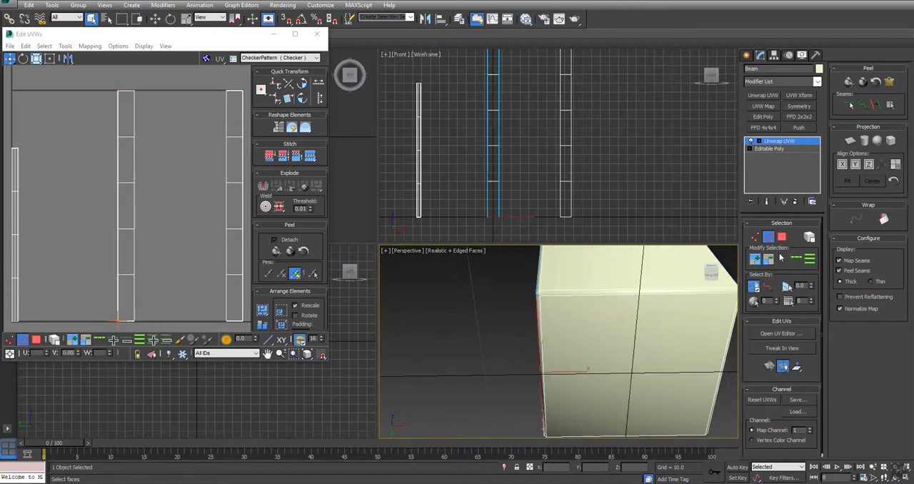
{"action": "left_click", "coordinate": [796, 260]}
{"action": "left_click_drag", "start_coordinate": [531, 276], "coordinate": [547, 294], "text": "alt"}
{"action": "middle_click_drag", "start_coordinate": [640, 310], "coordinate": [534, 319]}
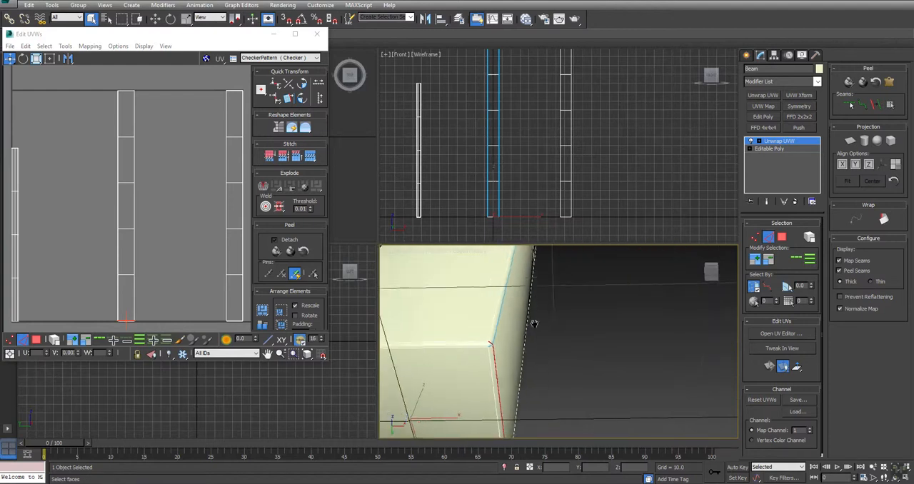
{"action": "left_click_drag", "start_coordinate": [469, 321], "coordinate": [495, 344], "text": "alt"}
{"action": "middle_click_drag", "start_coordinate": [494, 344], "coordinate": [534, 343]}
{"action": "left_click", "coordinate": [875, 106]}
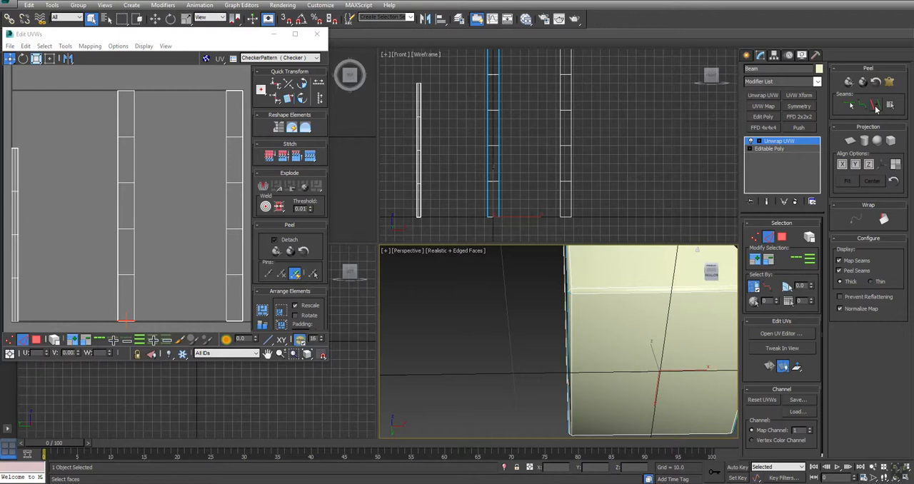
Select the post's front face, expand the face selection to the seams and apply Quick Peel to it
{"action": "key", "text": "z"}
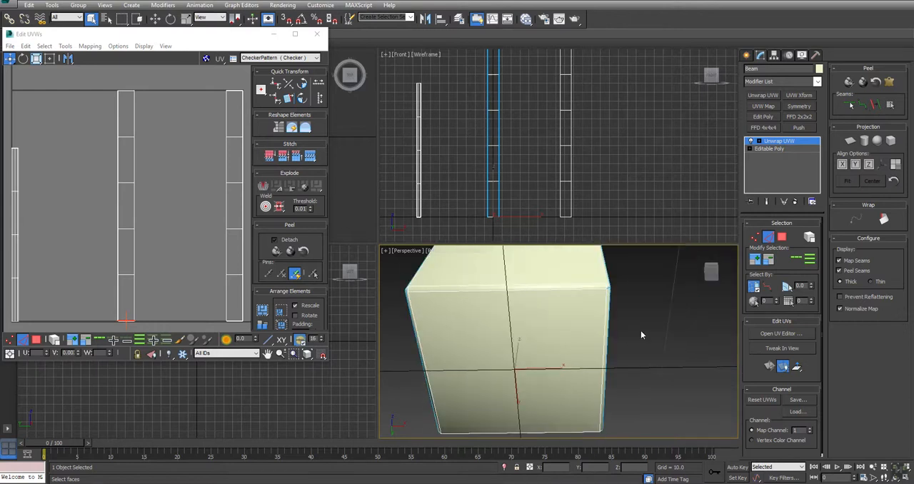
{"action": "key", "text": "3"}
{"action": "left_click", "coordinate": [541, 337]}
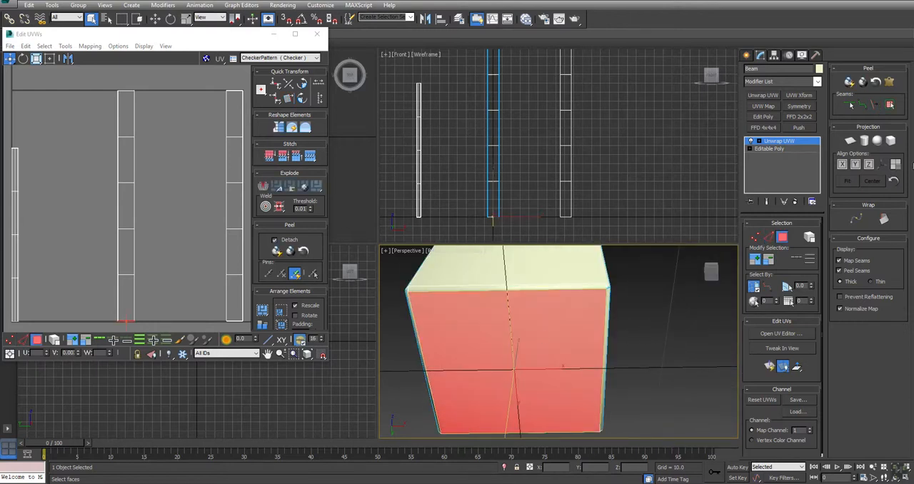
{"action": "left_click", "coordinate": [889, 105]}
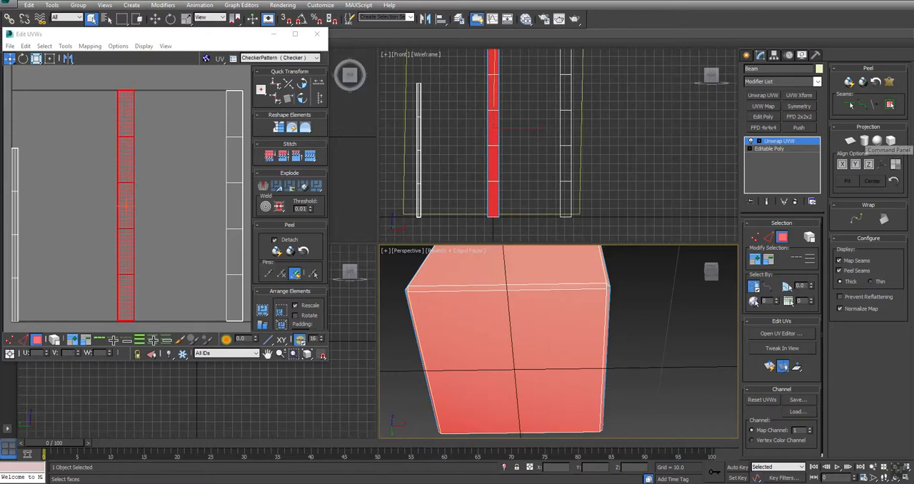
{"action": "left_click", "coordinate": [849, 83]}
Select a lower face on the post's other long side, expand the selection to the seams and Quick Peel it
{"action": "scroll", "coordinate": [463, 327], "scroll_direction": "down", "scroll_amount": 4}
{"action": "middle_click_drag", "start_coordinate": [519, 259], "coordinate": [633, 349]}
{"action": "left_click", "coordinate": [574, 348]}
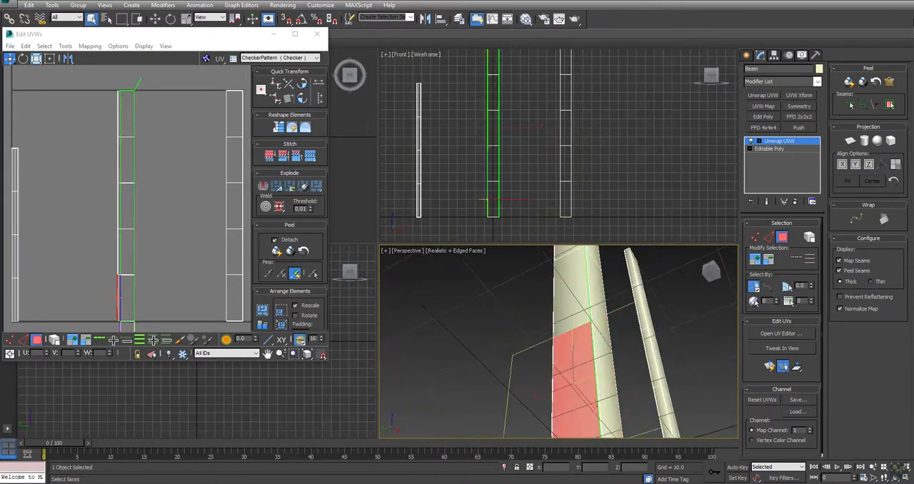
{"action": "left_click", "coordinate": [890, 106]}
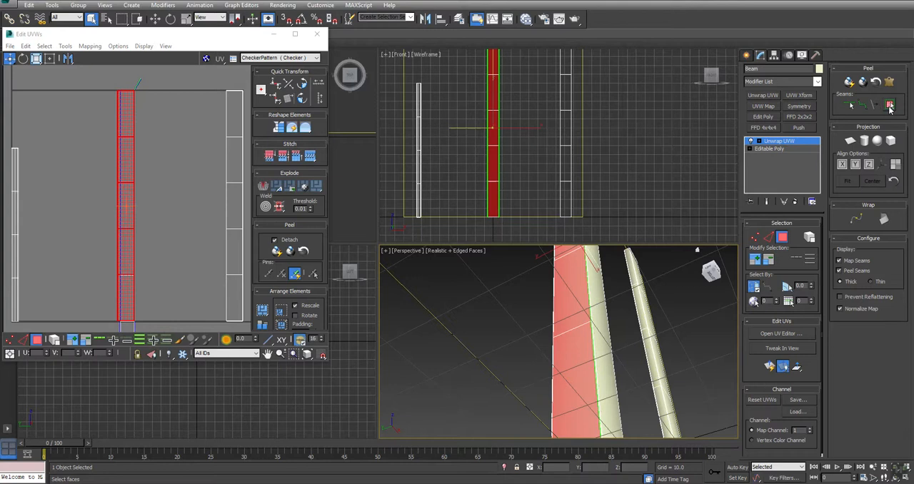
{"action": "left_click", "coordinate": [849, 82]}
Select the outer edge at the upper end of the peeled post shell and stitch the matching strip onto it
{"action": "left_click", "coordinate": [158, 95]}
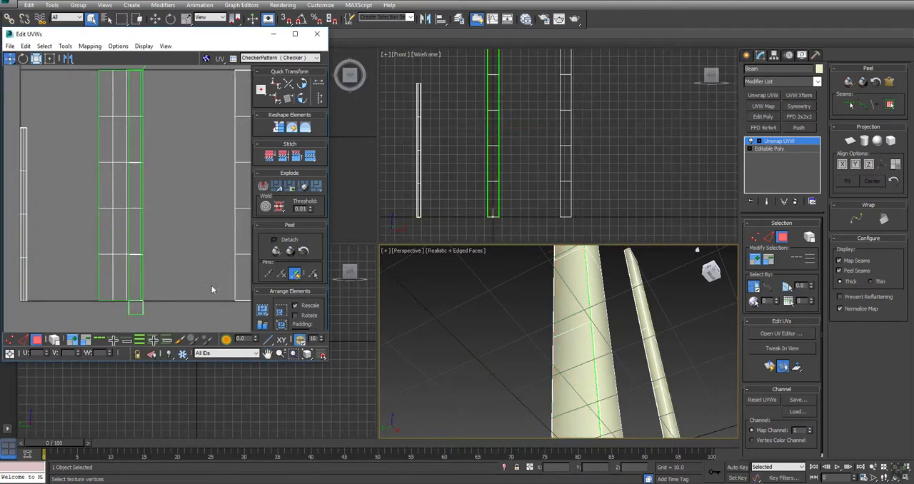
{"action": "mouse_move", "coordinate": [90, 101]}
{"action": "middle_mouse_down"}
{"action": "mouse_move", "coordinate": [102, 127]}
{"action": "mouse_move", "coordinate": [107, 104]}
{"action": "middle_mouse_up"}
{"action": "middle_click_drag", "start_coordinate": [553, 296], "coordinate": [475, 412]}
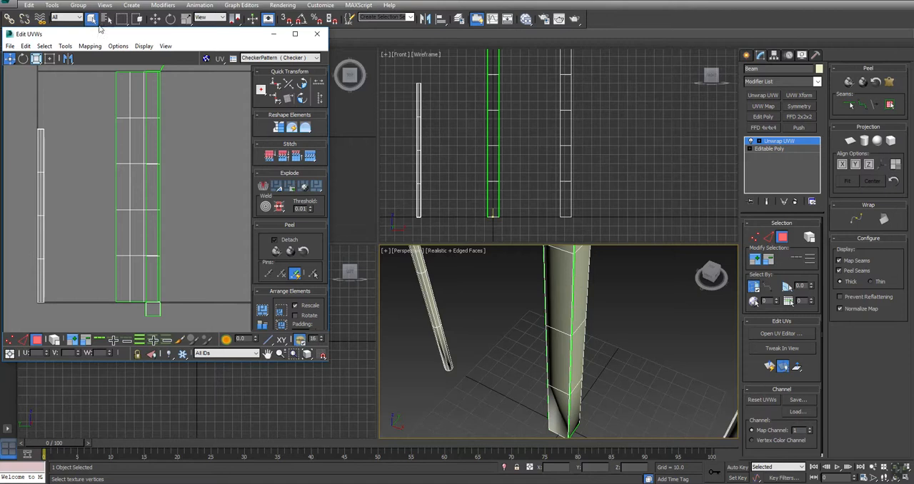
{"action": "key", "text": "2"}
{"action": "left_click", "coordinate": [117, 90]}
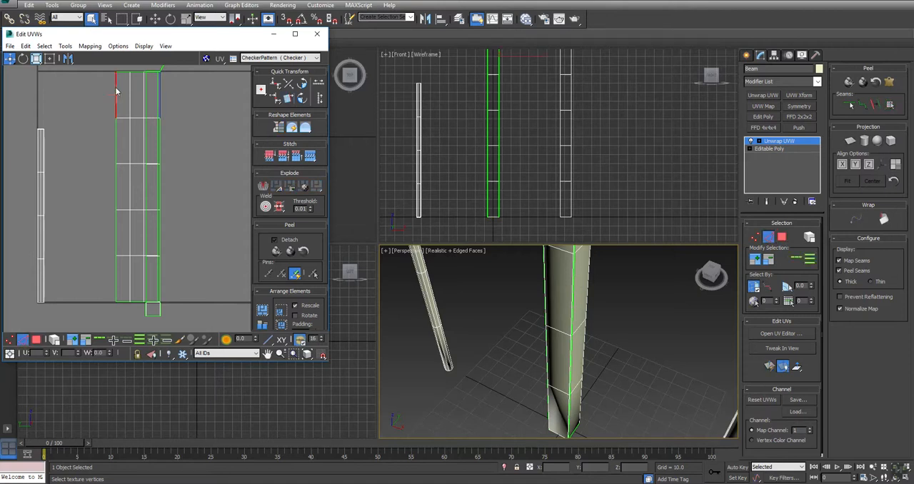
{"action": "left_click", "coordinate": [311, 159]}
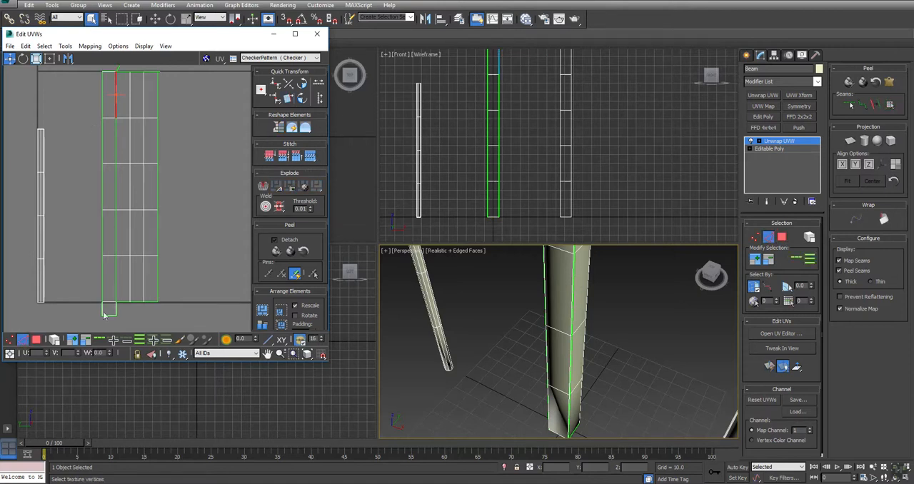
Weld the split UV vertices at the lower end of the post, where the stitched strips meet near the cap
{"action": "key", "text": "1"}
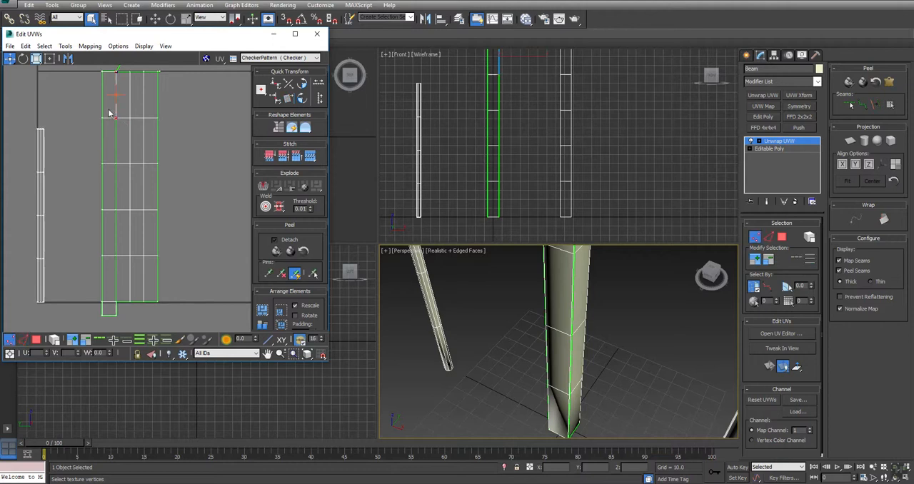
{"action": "left_click_drag", "start_coordinate": [123, 297], "coordinate": [124, 298]}
{"action": "left_click", "coordinate": [279, 207]}
{"action": "middle_click_drag", "start_coordinate": [145, 255], "coordinate": [184, 173]}
{"action": "middle_click_drag", "start_coordinate": [160, 217], "coordinate": [165, 51], "text": "ctrl+alt"}
{"action": "middle_click_drag", "start_coordinate": [161, 177], "coordinate": [174, 164], "text": "ctrl+alt"}
{"action": "left_click", "coordinate": [175, 193]}
{"action": "scroll", "coordinate": [175, 203], "scroll_direction": "up", "scroll_amount": 3}
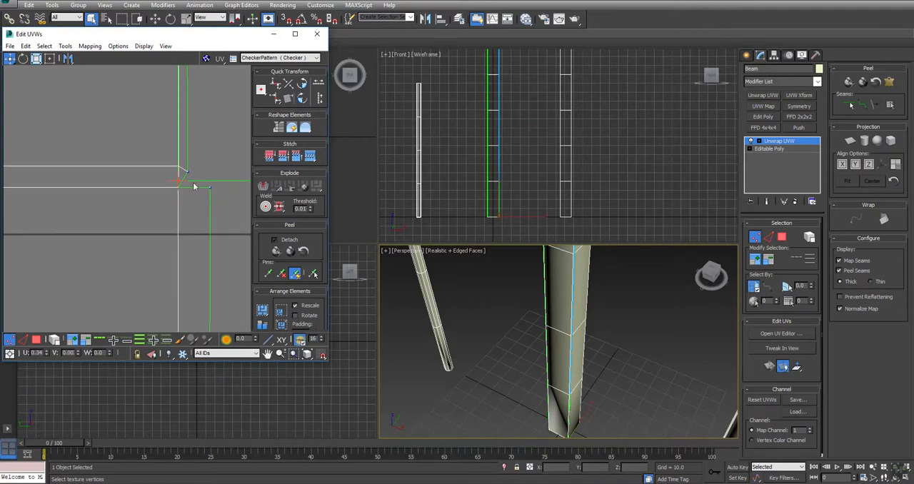
{"action": "left_click", "coordinate": [187, 173], "text": "ctrl"}
{"action": "key", "text": "ctrl+w"}
Inspect the thin sliver at the upper end of the post's shell and pack the UV shells into the tile
{"action": "scroll", "coordinate": [187, 229], "scroll_direction": "down", "scroll_amount": 5}
{"action": "middle_click_drag", "start_coordinate": [208, 97], "coordinate": [78, 227]}
{"action": "scroll", "coordinate": [117, 184], "scroll_direction": "up", "scroll_amount": 5}
{"action": "scroll", "coordinate": [140, 230], "scroll_direction": "up", "scroll_amount": 5}
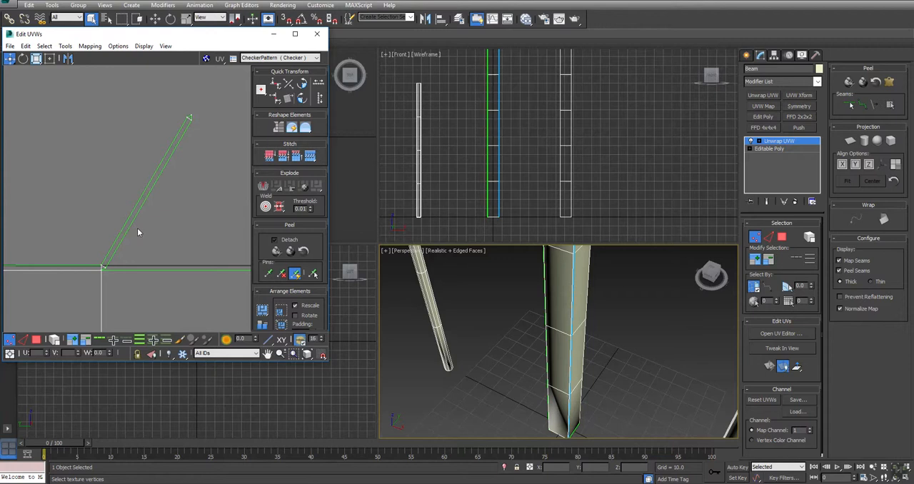
{"action": "key", "text": "2"}
{"action": "left_click", "coordinate": [143, 198]}
{"action": "scroll", "coordinate": [107, 213], "scroll_direction": "down", "scroll_amount": 3}
{"action": "scroll", "coordinate": [107, 213], "scroll_direction": "down", "scroll_amount": 4}
{"action": "scroll", "coordinate": [174, 270], "scroll_direction": "down", "scroll_amount": 2}
{"action": "left_click", "coordinate": [262, 311]}
Try to select the top cap face of the post in the perspective view
{"action": "middle_click_drag", "start_coordinate": [193, 257], "coordinate": [204, 183]}
{"action": "middle_click_drag", "start_coordinate": [603, 265], "coordinate": [578, 313]}
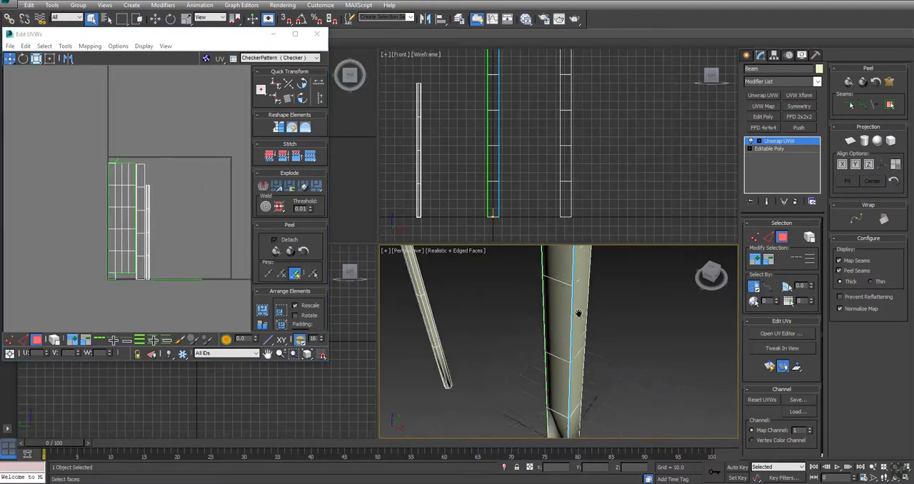
{"action": "scroll", "coordinate": [563, 393], "scroll_direction": "down", "scroll_amount": 5}
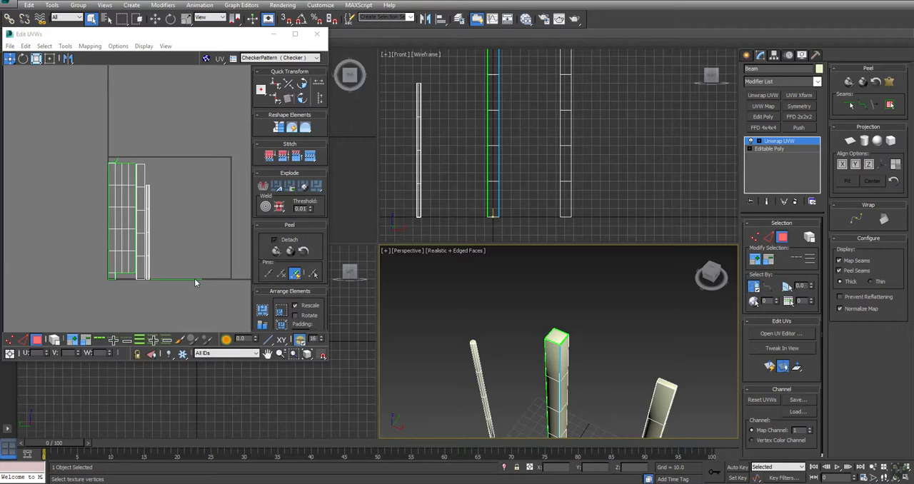
{"action": "left_click", "coordinate": [556, 332]}
{"action": "scroll", "coordinate": [556, 337], "scroll_direction": "up", "scroll_amount": 3}
{"action": "left_click_drag", "start_coordinate": [575, 283], "coordinate": [446, 405]}
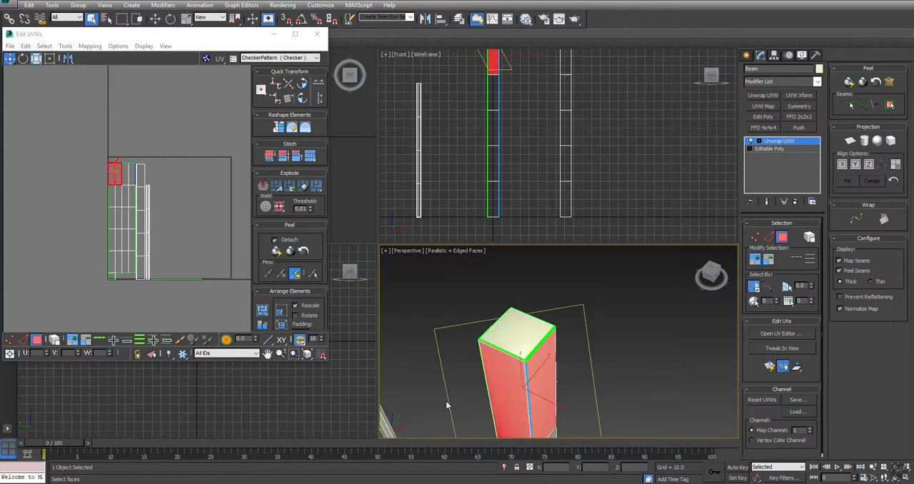
{"action": "left_click", "coordinate": [516, 340]}
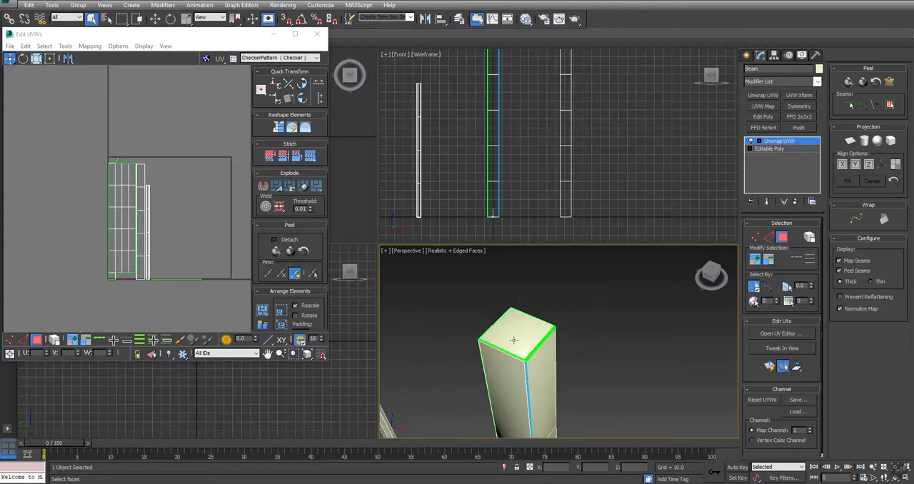
{"action": "left_click", "coordinate": [131, 304]}
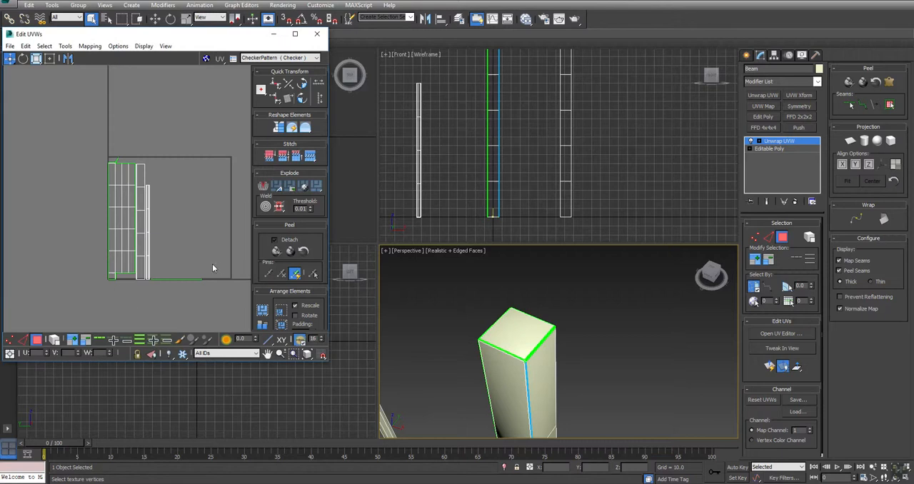
{"action": "left_click", "coordinate": [23, 341]}
{"action": "left_click", "coordinate": [36, 340]}
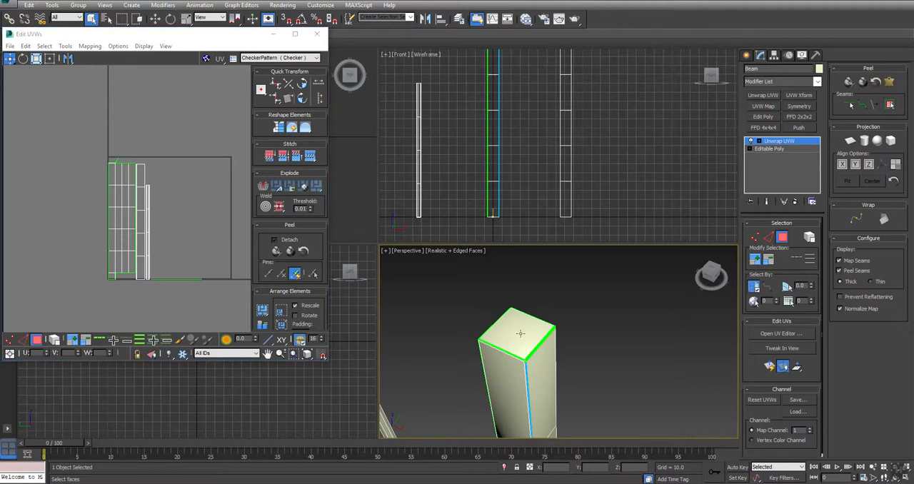
Select all the packed upright UV shells together and apply Quick Peel to them
{"action": "left_click_drag", "start_coordinate": [183, 316], "coordinate": [12, 93]}
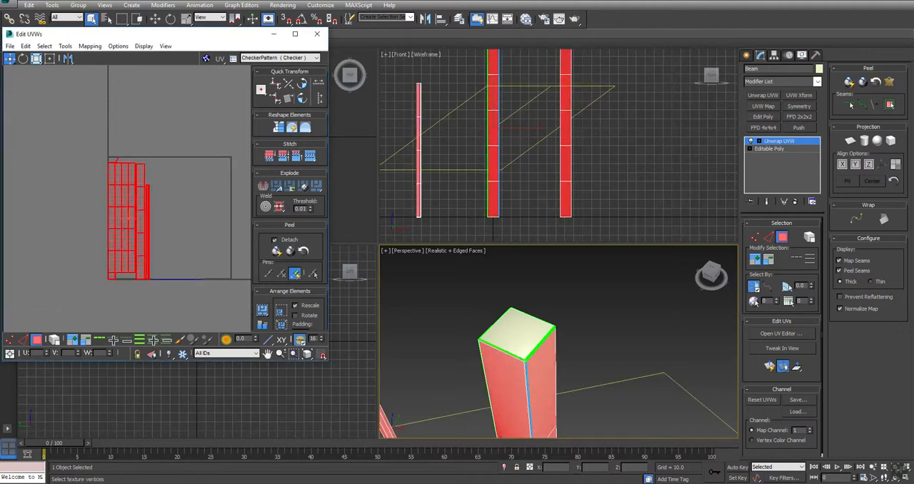
{"action": "left_click", "coordinate": [277, 250]}
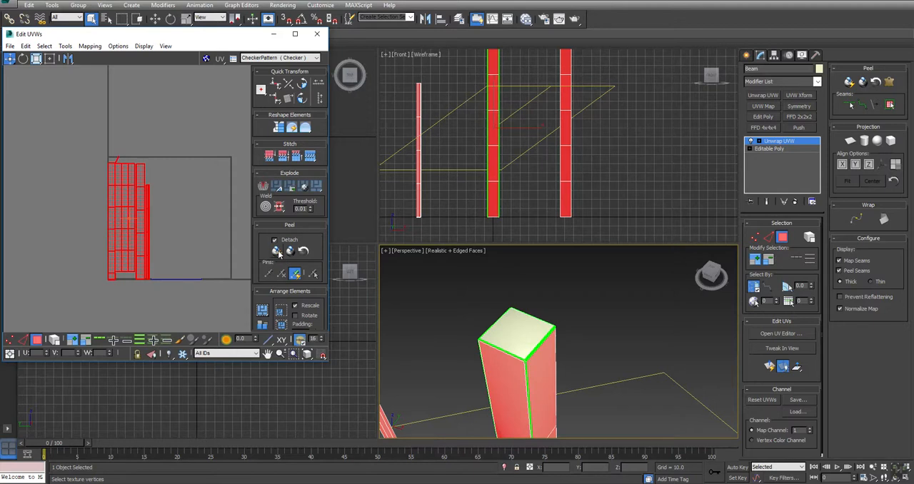
{"action": "left_click", "coordinate": [595, 309]}
{"action": "middle_click_drag", "start_coordinate": [637, 328], "coordinate": [657, 277], "text": "alt"}
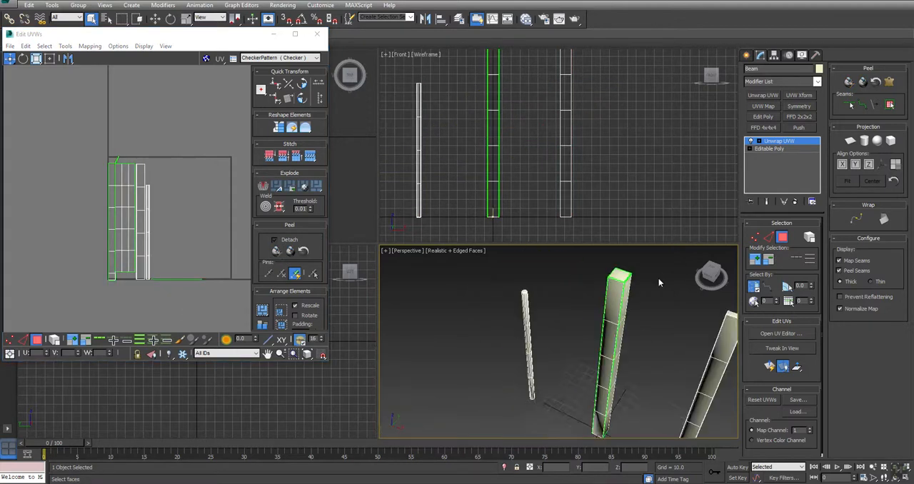
Convert the object to an Editable Poly and test selecting the post's top cap polygon
{"action": "right_click", "coordinate": [613, 290]}
{"action": "mouse_move", "coordinate": [634, 378]}
{"action": "left_click", "coordinate": [726, 379]}
{"action": "left_click", "coordinate": [790, 233]}
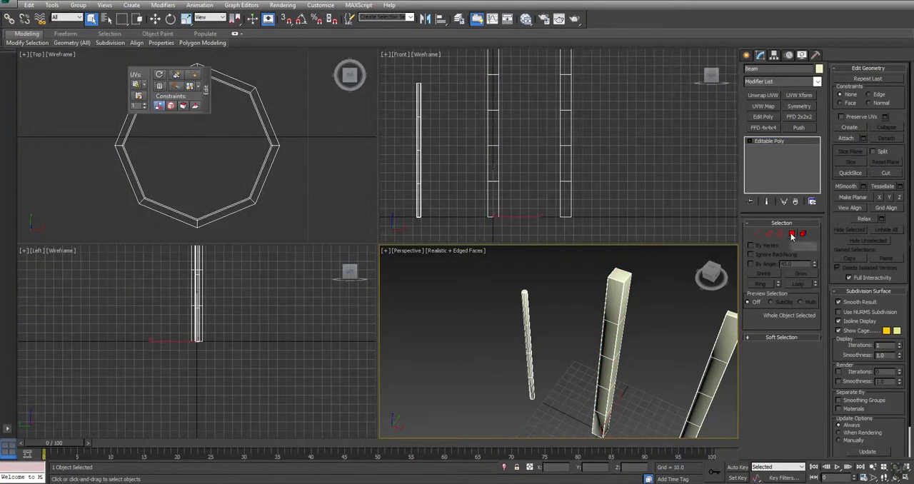
{"action": "left_click", "coordinate": [623, 275]}
{"action": "middle_click_drag", "start_coordinate": [624, 292], "coordinate": [607, 308]}
{"action": "left_click", "coordinate": [620, 307]}
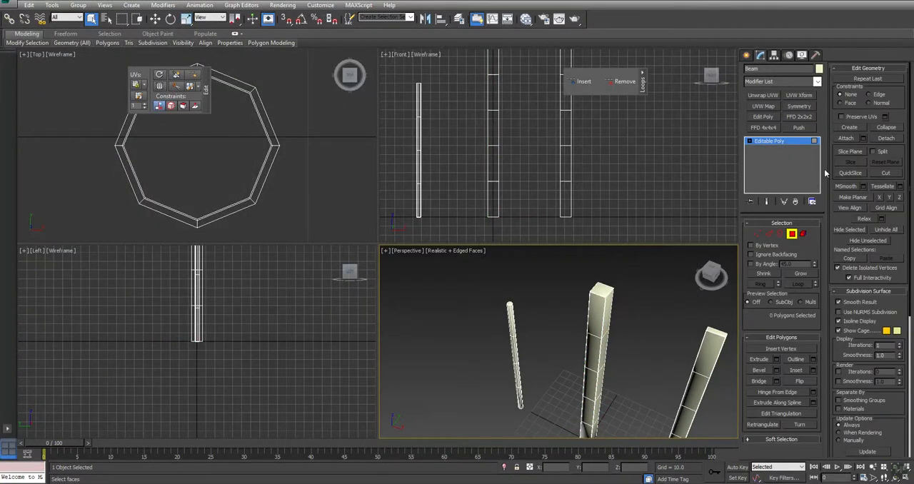
Apply a new Unwrap UVW modifier to the whole Editable Poly object and open the UV editor
{"action": "left_click", "coordinate": [749, 142]}
{"action": "left_click", "coordinate": [769, 141]}
{"action": "left_click", "coordinate": [763, 95]}
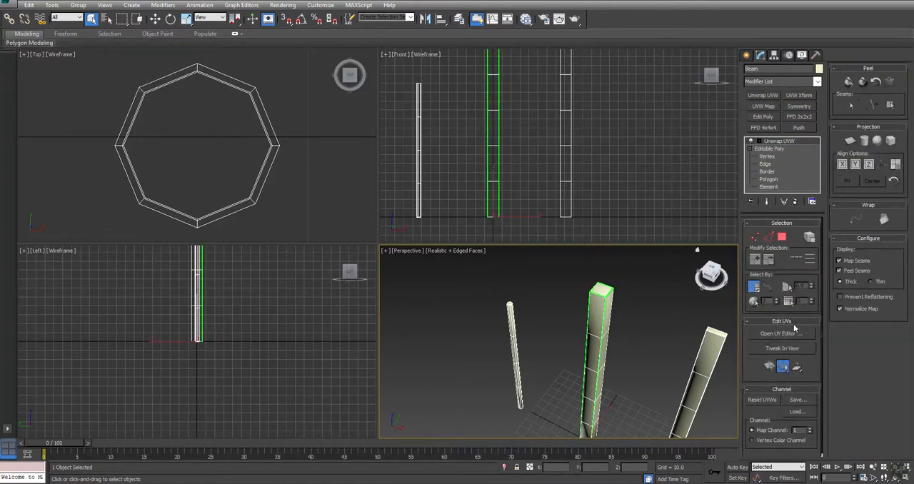
{"action": "left_click", "coordinate": [792, 332]}
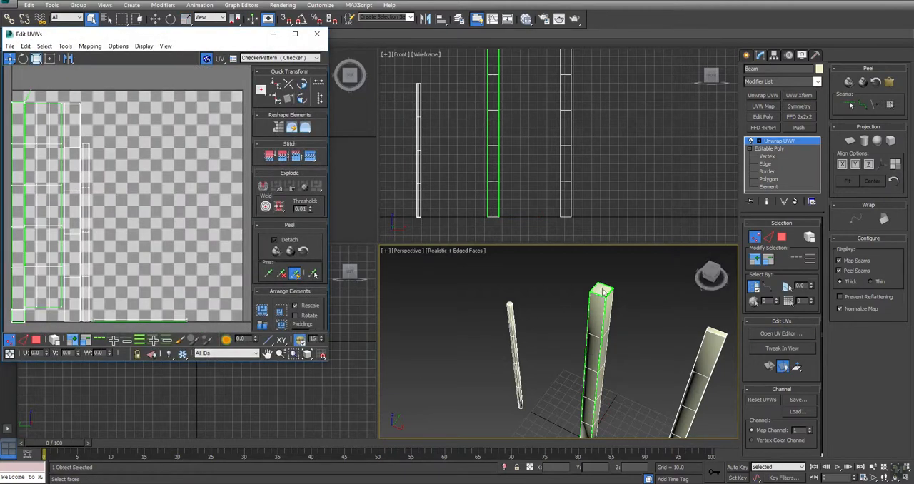
Select the post's top cap polygon and apply a planar projection to it
{"action": "left_click", "coordinate": [781, 237]}
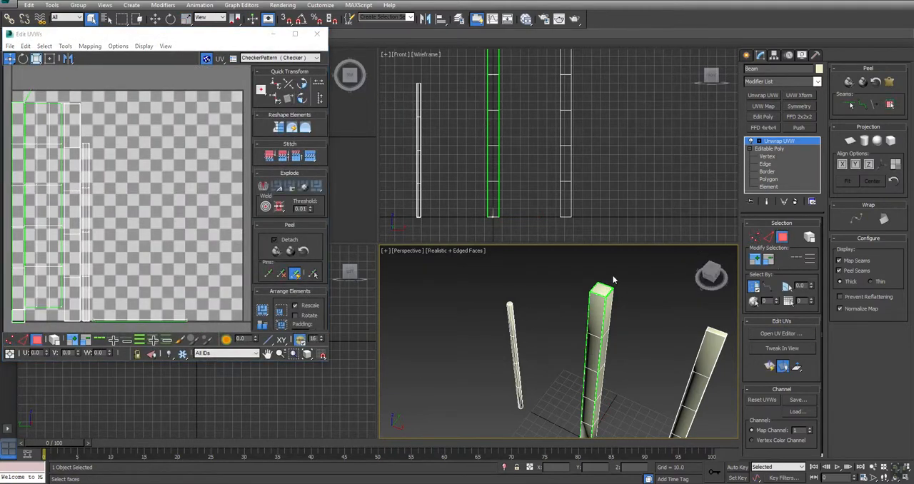
{"action": "left_click", "coordinate": [603, 289]}
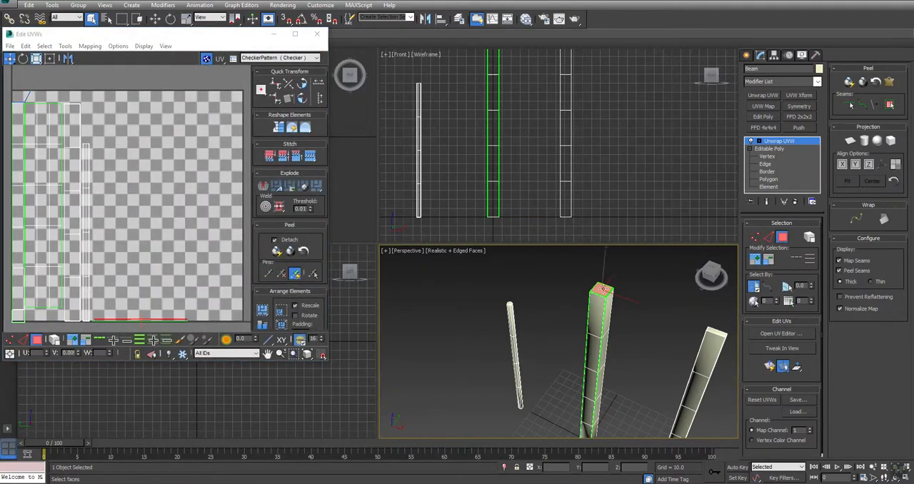
{"action": "left_click", "coordinate": [850, 141]}
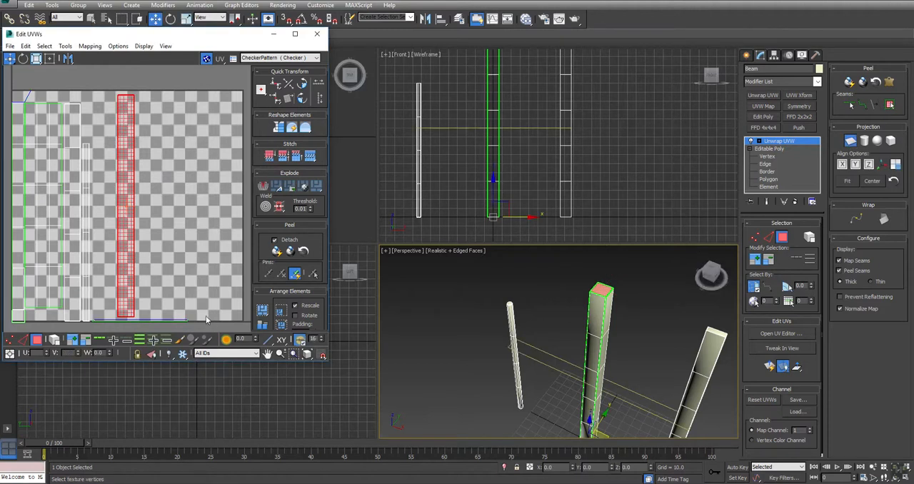
{"action": "left_click", "coordinate": [850, 143]}
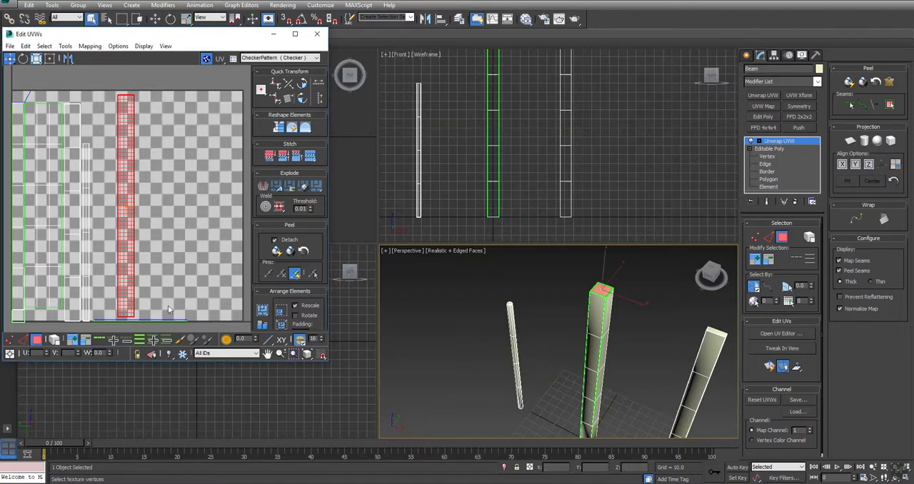
Add the thin bevel strips to the top cap selection, hide the checker background and Quick Peel the selection
{"action": "left_click_drag", "start_coordinate": [191, 329], "coordinate": [94, 278]}
{"action": "left_click", "coordinate": [204, 62]}
{"action": "left_click", "coordinate": [276, 250]}
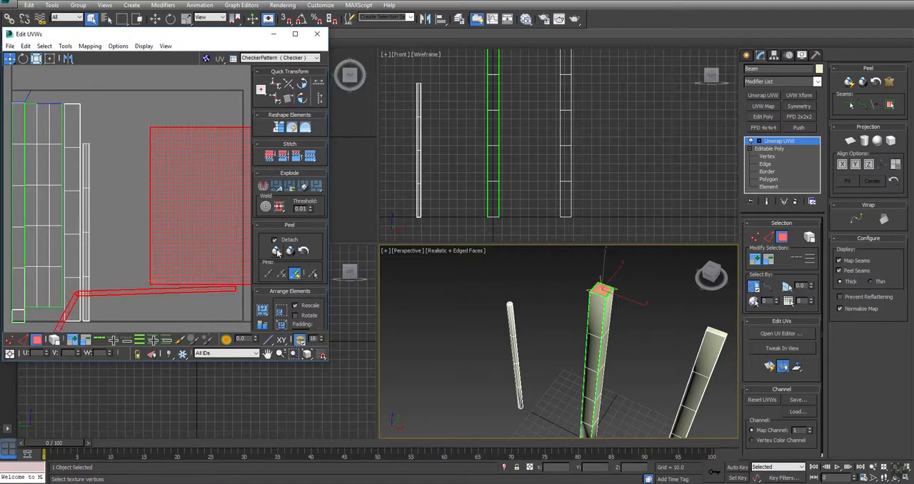
{"action": "scroll", "coordinate": [132, 212], "scroll_direction": "down", "scroll_amount": 5}
{"action": "left_click", "coordinate": [145, 229]}
Select border edges around the peeled top cap one after another and stitch their matching edges together
{"action": "scroll", "coordinate": [153, 176], "scroll_direction": "up", "scroll_amount": 5}
{"action": "key", "text": "2"}
{"action": "left_click", "coordinate": [155, 191]}
{"action": "left_click", "coordinate": [310, 159]}
{"action": "middle_click_drag", "start_coordinate": [173, 220], "coordinate": [208, 200]}
{"action": "left_click", "coordinate": [129, 254]}
{"action": "left_click", "coordinate": [309, 159]}
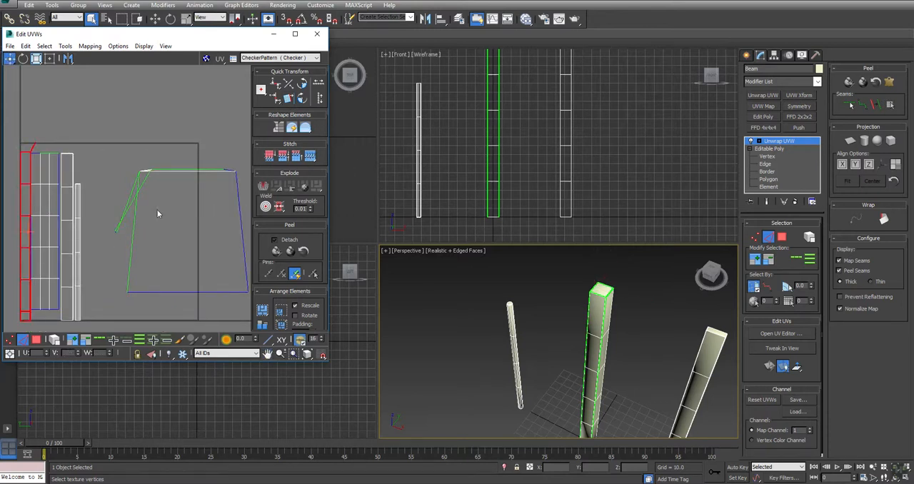
{"action": "left_click", "coordinate": [135, 219]}
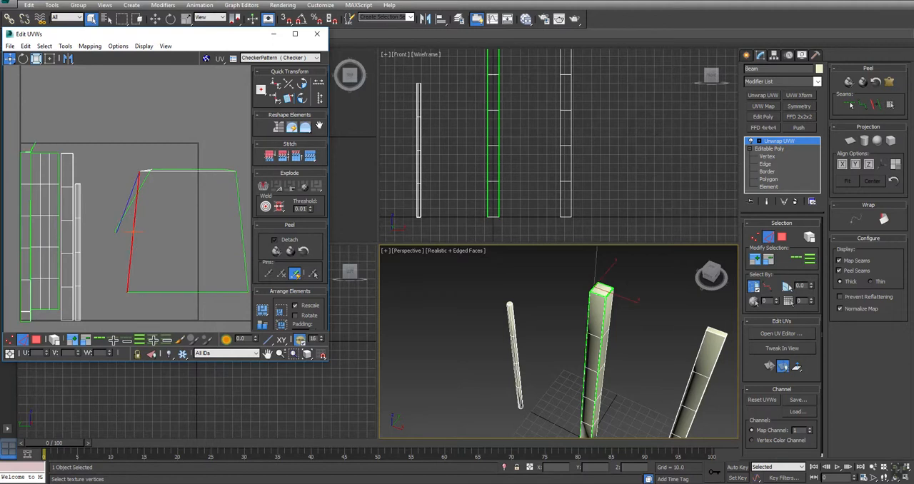
{"action": "left_click", "coordinate": [310, 159]}
Select all UV faces and relax them with Relax By Polygon Angles, keeping the Relax Tool clear of the UV editor
{"action": "middle_click_drag", "start_coordinate": [157, 148], "coordinate": [126, 121]}
{"action": "scroll", "coordinate": [126, 121], "scroll_direction": "down", "scroll_amount": 2}
{"action": "key", "text": "3"}
{"action": "key", "text": "ctrl+a"}
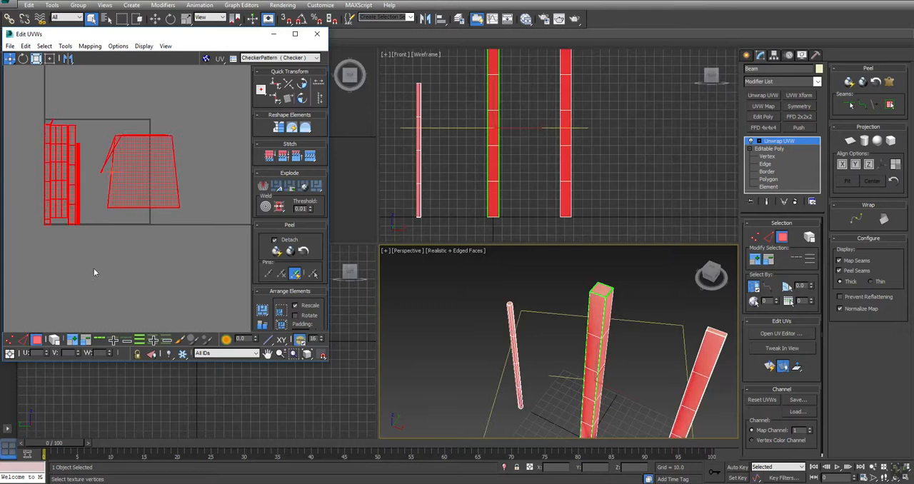
{"action": "left_click", "coordinate": [64, 45]}
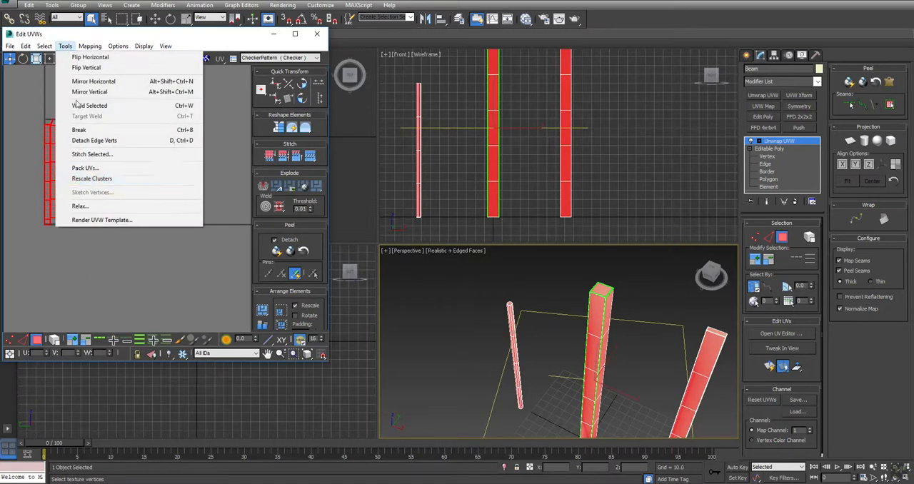
{"action": "left_click", "coordinate": [87, 212]}
{"action": "left_click", "coordinate": [76, 74]}
{"action": "left_click", "coordinate": [40, 81]}
{"action": "left_click", "coordinate": [113, 113]}
{"action": "left_click", "coordinate": [113, 113]}
{"action": "left_click_drag", "start_coordinate": [97, 58], "coordinate": [472, 24]}
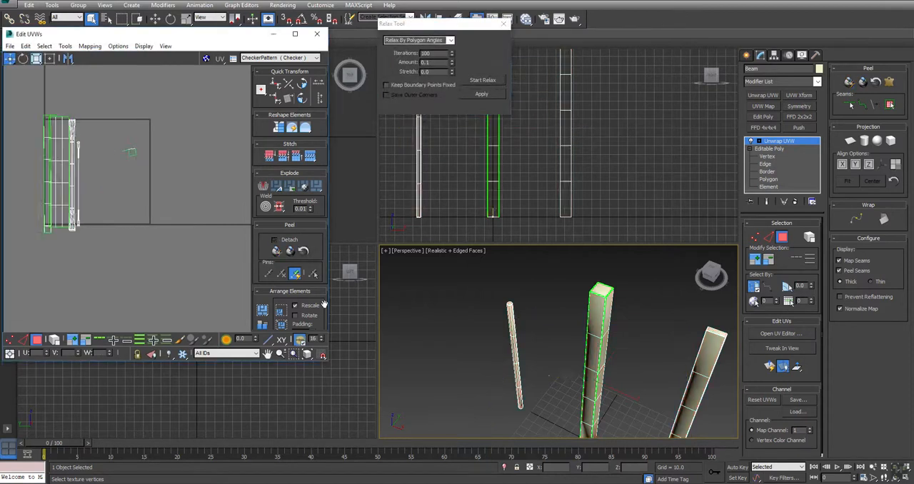
Pack the UV shells and stitch a border edge beside the post's top cap
{"action": "left_click", "coordinate": [263, 311]}
{"action": "middle_click_drag", "start_coordinate": [55, 156], "coordinate": [179, 155]}
{"action": "scroll", "coordinate": [178, 155], "scroll_direction": "up", "scroll_amount": 6}
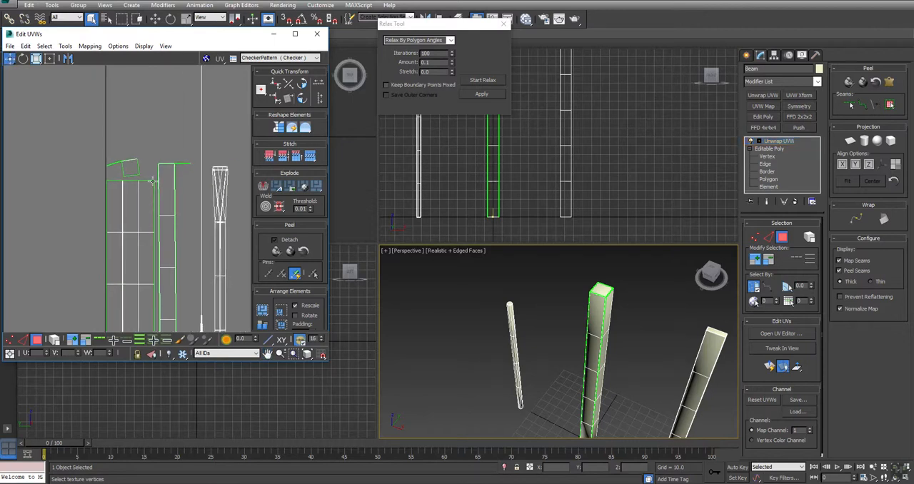
{"action": "key", "text": "2"}
{"action": "left_click_drag", "start_coordinate": [144, 172], "coordinate": [149, 208]}
{"action": "left_click", "coordinate": [310, 157]}
{"action": "scroll", "coordinate": [146, 173], "scroll_direction": "up", "scroll_amount": 4}
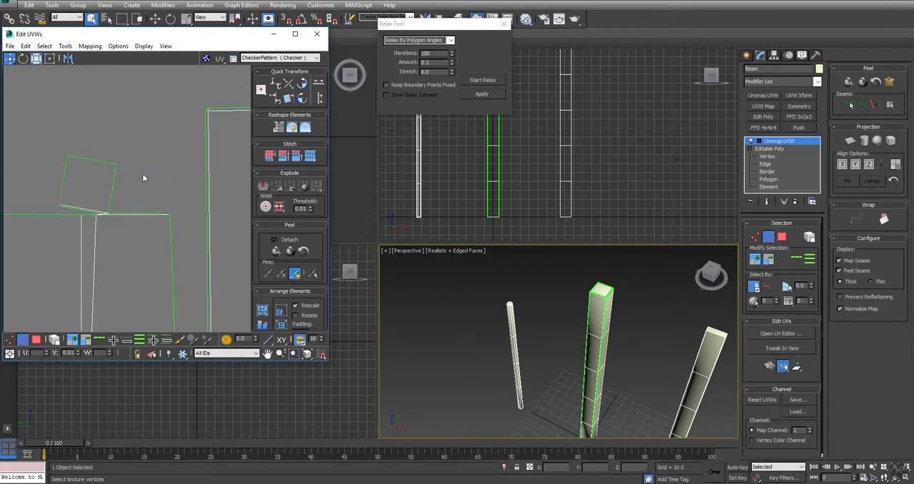
{"action": "scroll", "coordinate": [130, 187], "scroll_direction": "up", "scroll_amount": 2}
{"action": "scroll", "coordinate": [127, 194], "scroll_direction": "up", "scroll_amount": 3}
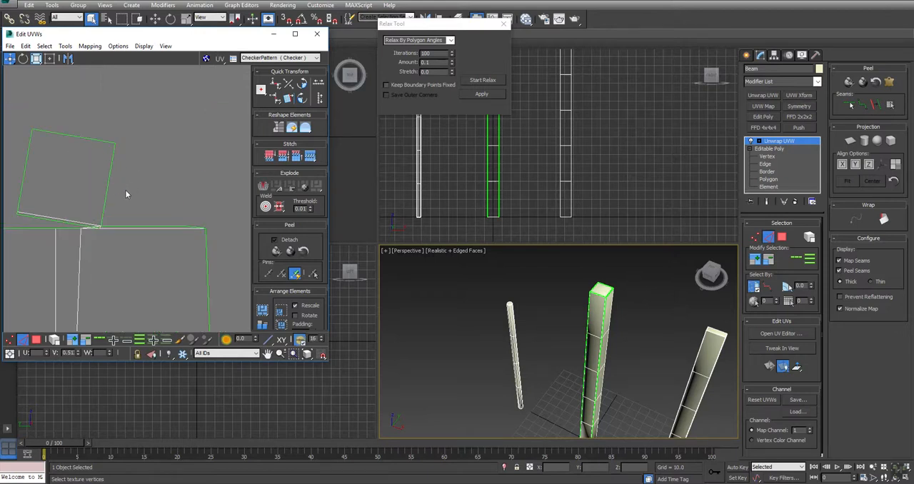
Check the tilted top cap face and stitch its matching border edge at the upper end of the post's body shell
{"action": "key", "text": "3"}
{"action": "left_click_drag", "start_coordinate": [150, 107], "coordinate": [8, 193]}
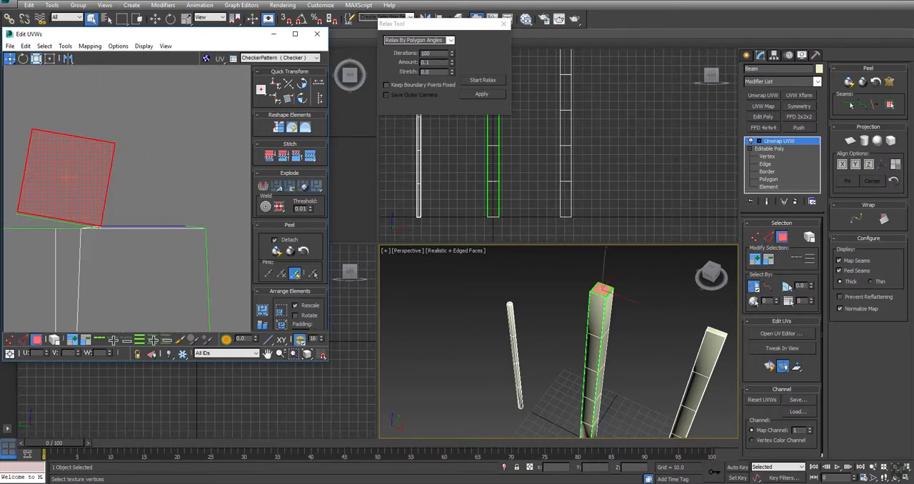
{"action": "left_click", "coordinate": [91, 225], "text": "ctrl"}
{"action": "key", "text": "2"}
{"action": "left_click", "coordinate": [139, 228]}
{"action": "left_click", "coordinate": [310, 155]}
Stitch the separate side strip to the post's body shell along their shared long edge
{"action": "middle_click_drag", "start_coordinate": [213, 218], "coordinate": [183, 109]}
{"action": "scroll", "coordinate": [183, 108], "scroll_direction": "down", "scroll_amount": 5}
{"action": "left_click", "coordinate": [126, 140]}
{"action": "left_click", "coordinate": [310, 155]}
{"action": "middle_click_drag", "start_coordinate": [127, 179], "coordinate": [129, 121]}
Select the vertices along the seam between the side strip and the post's body shell and weld them
{"action": "key", "text": "1"}
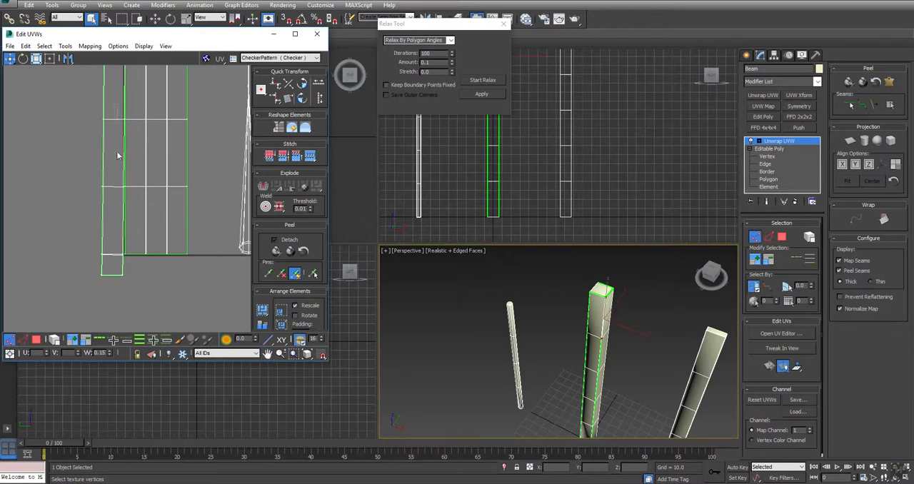
{"action": "left_click_drag", "start_coordinate": [133, 230], "coordinate": [133, 232]}
{"action": "scroll", "coordinate": [121, 128], "scroll_direction": "up", "scroll_amount": 3}
{"action": "middle_click_drag", "start_coordinate": [131, 99], "coordinate": [138, 334]}
{"action": "left_click_drag", "start_coordinate": [118, 144], "coordinate": [147, 229]}
{"action": "key", "text": "ctrl+w"}
{"action": "middle_click_drag", "start_coordinate": [160, 331], "coordinate": [163, 165]}
{"action": "middle_click_drag", "start_coordinate": [163, 301], "coordinate": [150, 231]}
{"action": "scroll", "coordinate": [152, 233], "scroll_direction": "up", "scroll_amount": 6}
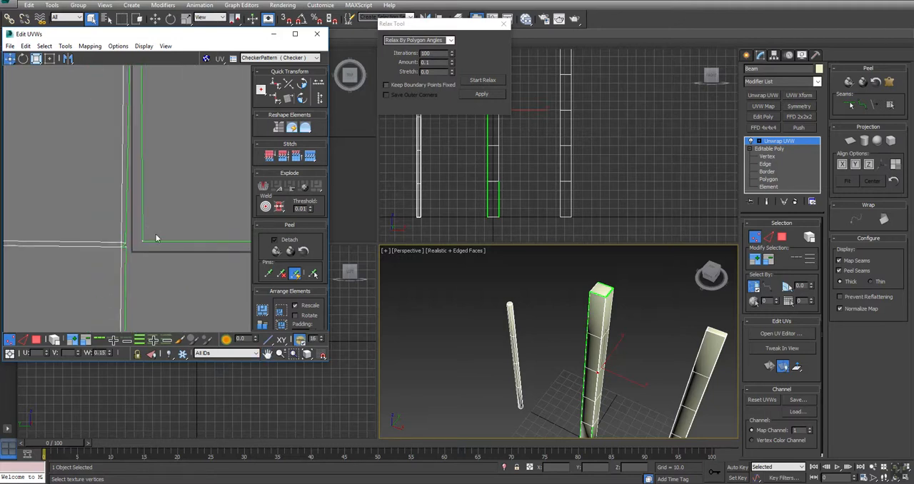
{"action": "left_click", "coordinate": [123, 244]}
Select all faces of the post shell, Quick Peel them and relax them with Relax By Polygon Angles
{"action": "scroll", "coordinate": [151, 267], "scroll_direction": "down", "scroll_amount": 8}
{"action": "key", "text": "3"}
{"action": "left_click_drag", "start_coordinate": [102, 134], "coordinate": [162, 297]}
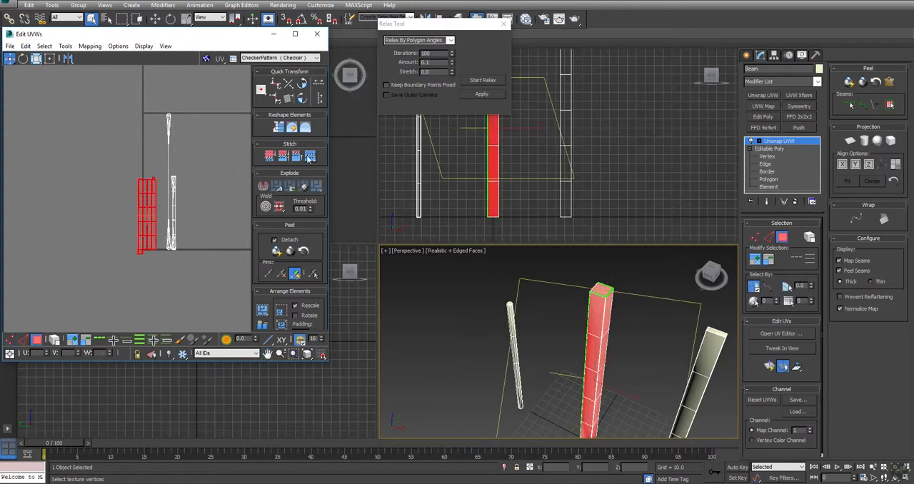
{"action": "left_click", "coordinate": [277, 251]}
{"action": "left_click", "coordinate": [483, 80]}
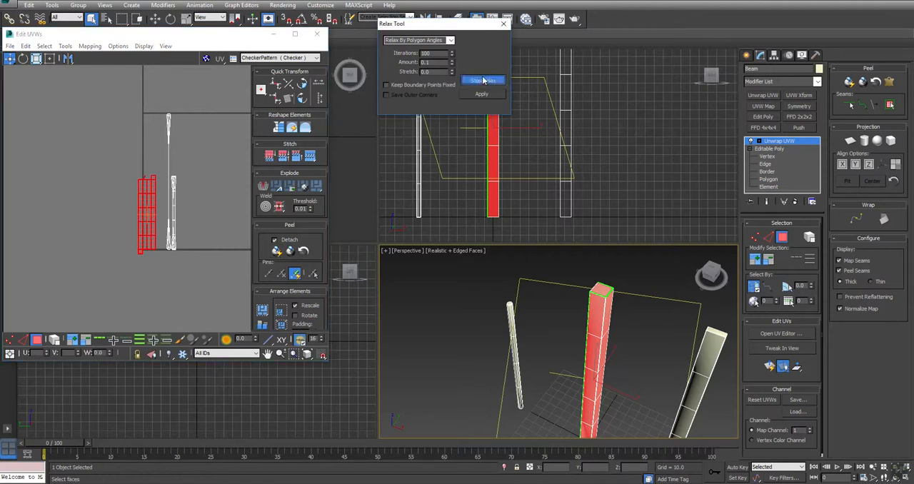
{"action": "scroll", "coordinate": [144, 181], "scroll_direction": "up", "scroll_amount": 6}
{"action": "scroll", "coordinate": [144, 181], "scroll_direction": "up", "scroll_amount": 2}
{"action": "left_click", "coordinate": [115, 232]}
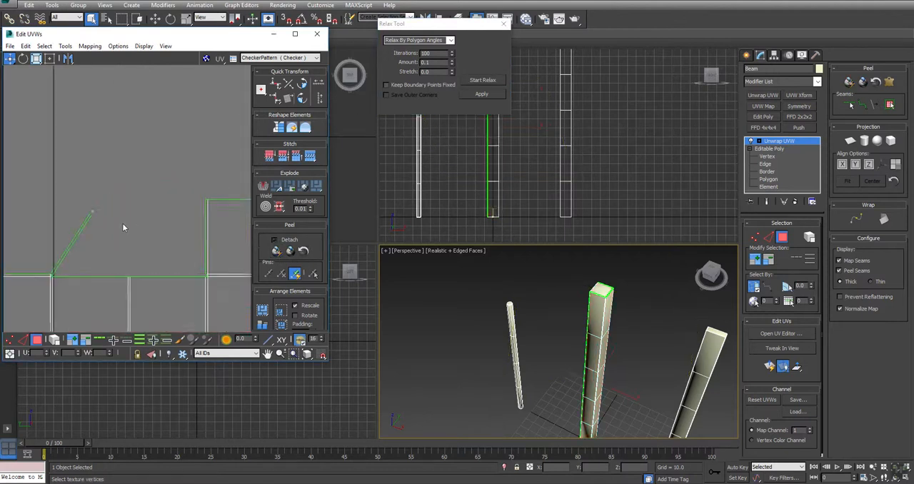
Stitch the slanted sliver at the upper end of the post shell to its matching body edge
{"action": "scroll", "coordinate": [136, 208], "scroll_direction": "up", "scroll_amount": 3}
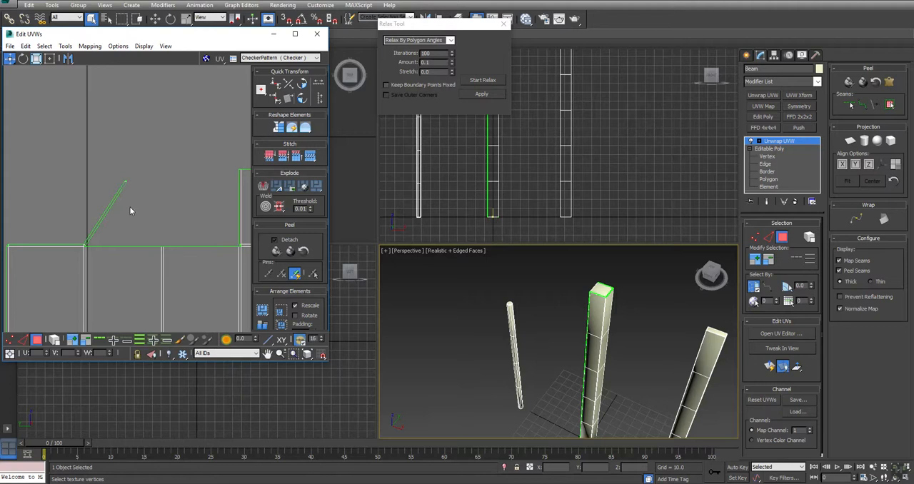
{"action": "key", "text": "1"}
{"action": "left_click_drag", "start_coordinate": [104, 206], "coordinate": [104, 206]}
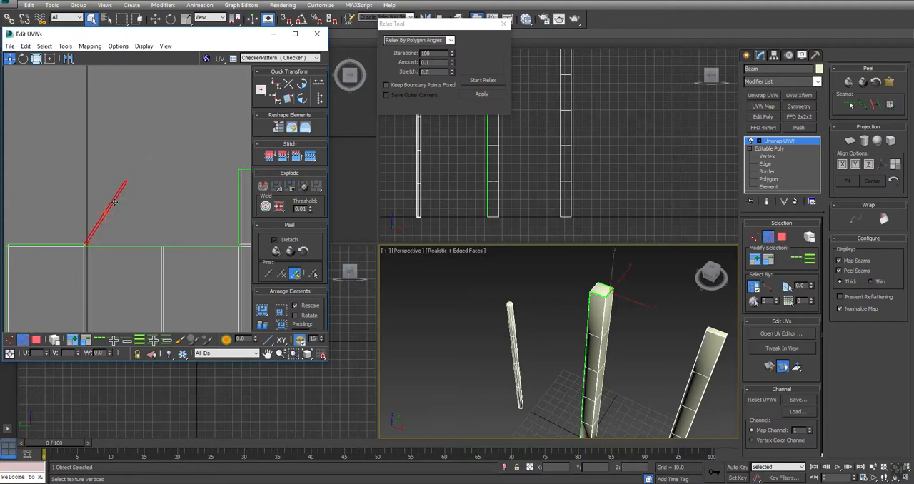
{"action": "key", "text": "3"}
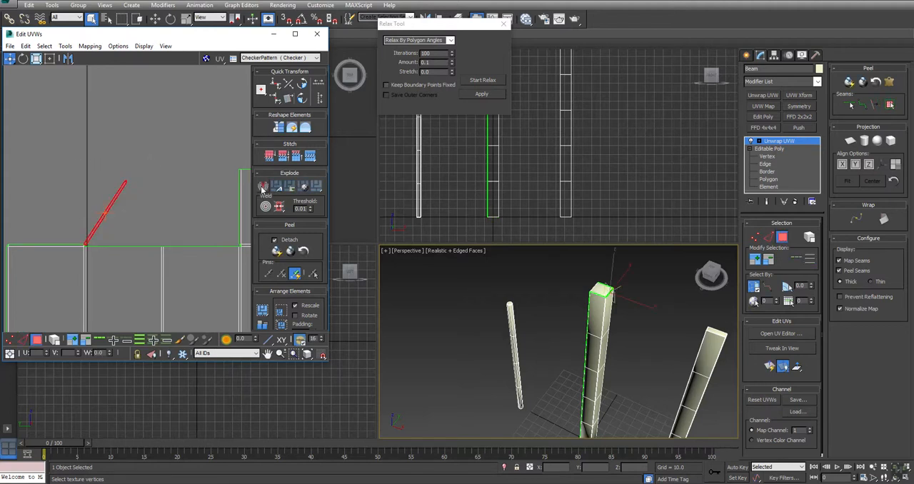
{"action": "key", "text": "2"}
{"action": "left_click", "coordinate": [123, 246]}
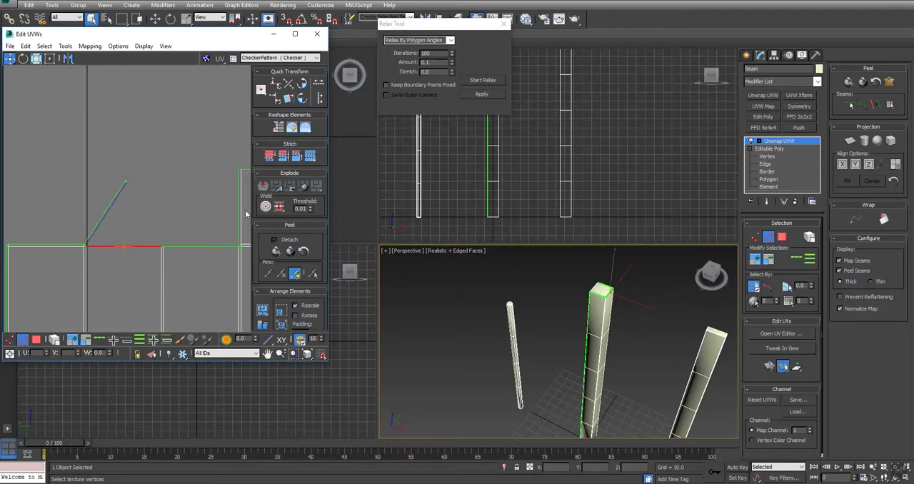
{"action": "left_click", "coordinate": [310, 156]}
{"action": "middle_click_drag", "start_coordinate": [203, 202], "coordinate": [102, 213]}
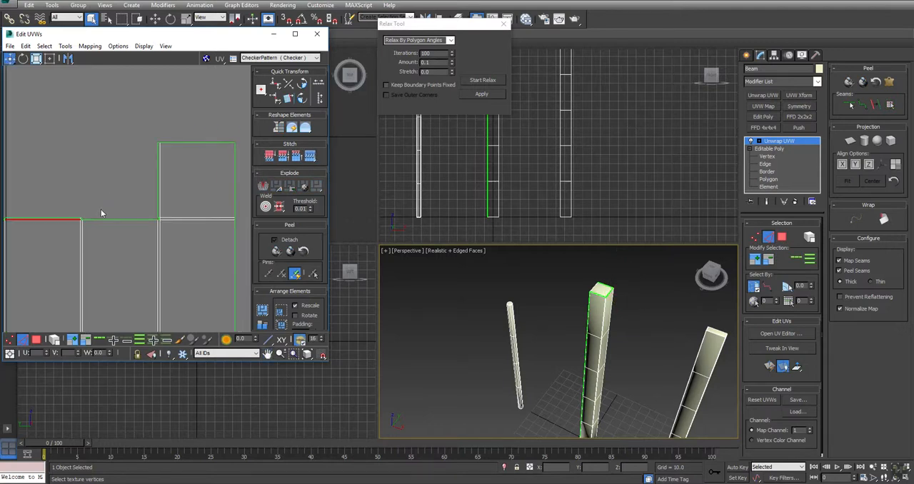
Check the top cap's side edge and face, then stitch the remaining open edge segment beside the cap
{"action": "left_click", "coordinate": [161, 180]}
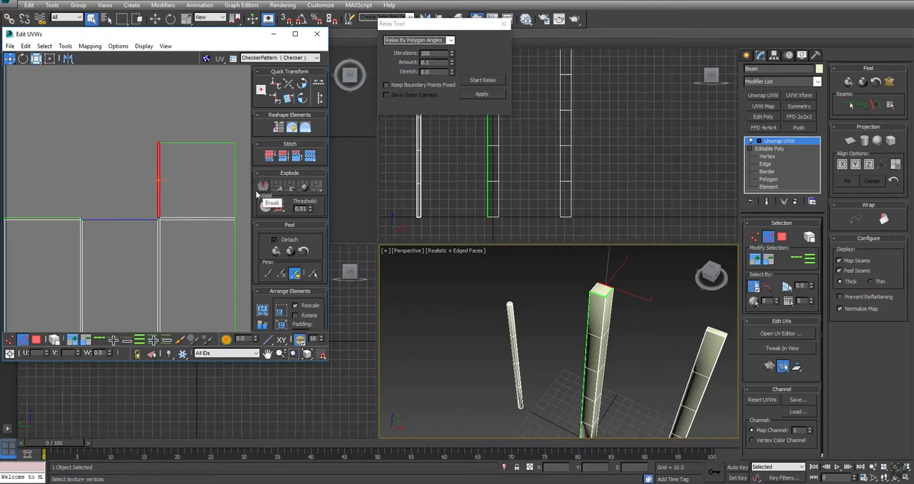
{"action": "left_click", "coordinate": [36, 338]}
{"action": "left_click", "coordinate": [180, 175]}
{"action": "left_click", "coordinate": [205, 115]}
{"action": "key", "text": "2"}
{"action": "left_click", "coordinate": [120, 219]}
{"action": "left_click", "coordinate": [310, 159]}
Examine the post shell's edges and faces around the bottom cap and up to the top cap
{"action": "middle_click_drag", "start_coordinate": [105, 285], "coordinate": [118, 235]}
{"action": "scroll", "coordinate": [133, 202], "scroll_direction": "up", "scroll_amount": 2}
{"action": "scroll", "coordinate": [132, 202], "scroll_direction": "down", "scroll_amount": 5}
{"action": "middle_click_drag", "start_coordinate": [164, 200], "coordinate": [157, 71]}
{"action": "middle_click_drag", "start_coordinate": [134, 264], "coordinate": [127, 124]}
{"action": "scroll", "coordinate": [60, 249], "scroll_direction": "up", "scroll_amount": 5}
{"action": "middle_click_drag", "start_coordinate": [106, 258], "coordinate": [169, 179]}
{"action": "left_click", "coordinate": [170, 179]}
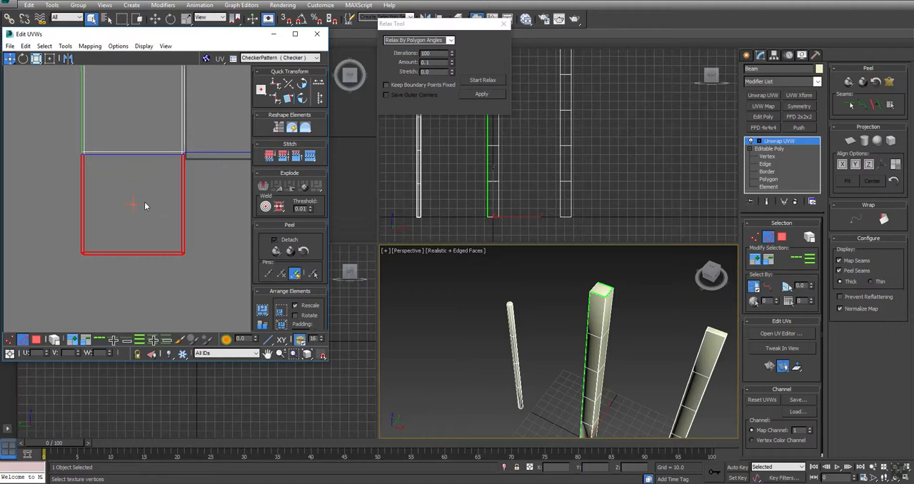
{"action": "left_click", "coordinate": [187, 251]}
{"action": "left_click_drag", "start_coordinate": [217, 282], "coordinate": [51, 178]}
{"action": "left_click", "coordinate": [212, 229]}
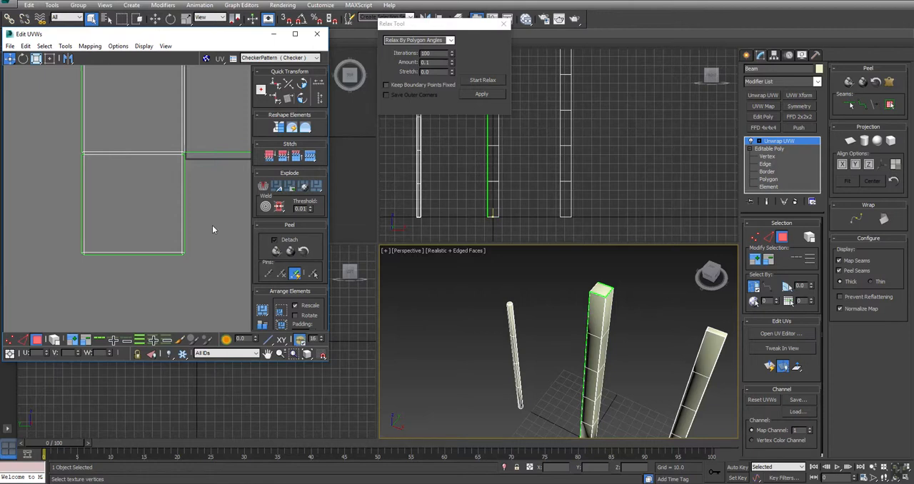
{"action": "middle_click_drag", "start_coordinate": [158, 138], "coordinate": [60, 222]}
{"action": "middle_click_drag", "start_coordinate": [177, 210], "coordinate": [66, 224]}
{"action": "scroll", "coordinate": [65, 224], "scroll_direction": "down", "scroll_amount": 4}
{"action": "middle_click_drag", "start_coordinate": [86, 97], "coordinate": [176, 318]}
{"action": "middle_click_drag", "start_coordinate": [152, 110], "coordinate": [163, 239]}
{"action": "scroll", "coordinate": [178, 176], "scroll_direction": "up", "scroll_amount": 4}
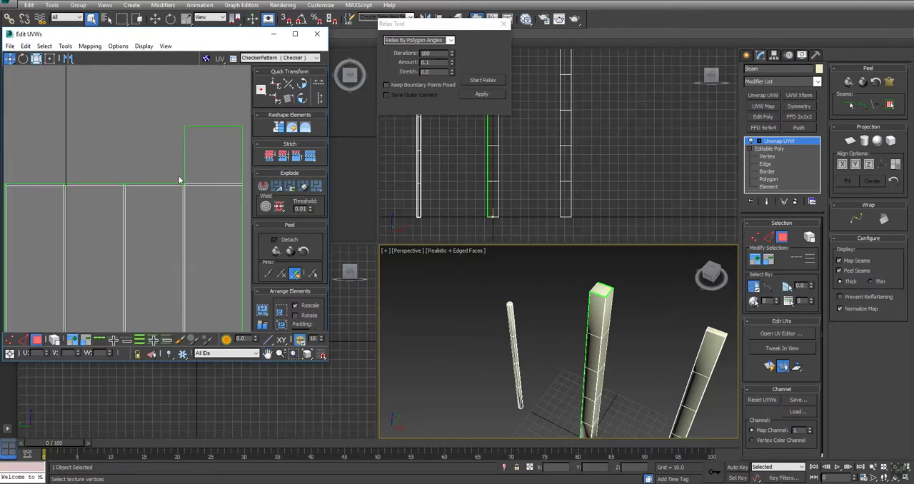
Maximize the UV editor, break the top cap and its bevel strips off the post shell and move them above it
{"action": "left_click", "coordinate": [294, 34]}
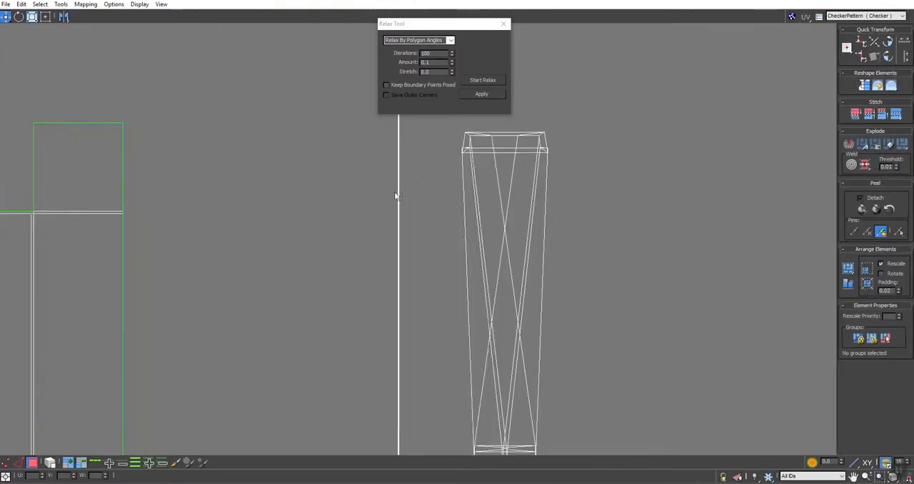
{"action": "middle_click_drag", "start_coordinate": [395, 194], "coordinate": [781, 232]}
{"action": "middle_click_drag", "start_coordinate": [475, 193], "coordinate": [637, 192]}
{"action": "left_click", "coordinate": [356, 265]}
{"action": "left_click_drag", "start_coordinate": [821, 386], "coordinate": [821, 386], "text": "alt"}
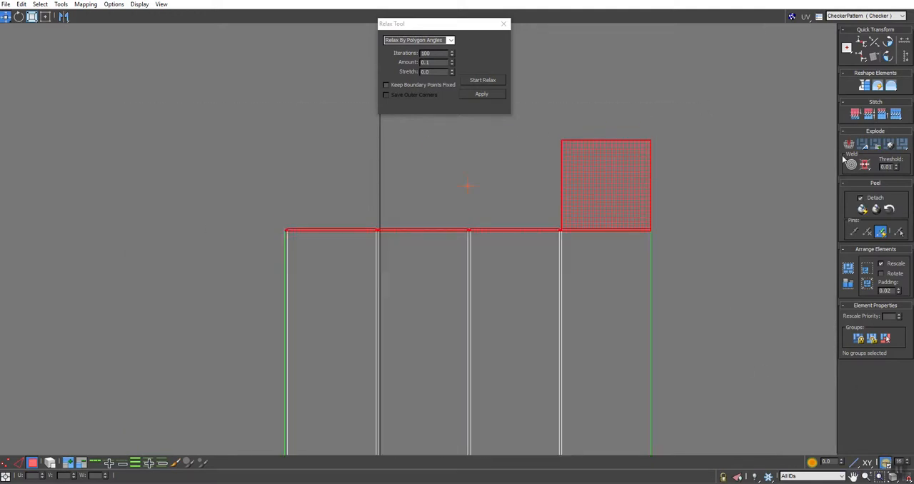
{"action": "left_click_drag", "start_coordinate": [580, 187], "coordinate": [556, 150]}
Stitch the loose bevel strips to the remaining edges of the top cap one after another
{"action": "left_click", "coordinate": [689, 109]}
{"action": "left_click", "coordinate": [496, 196]}
{"action": "scroll", "coordinate": [507, 197], "scroll_direction": "up", "scroll_amount": 3}
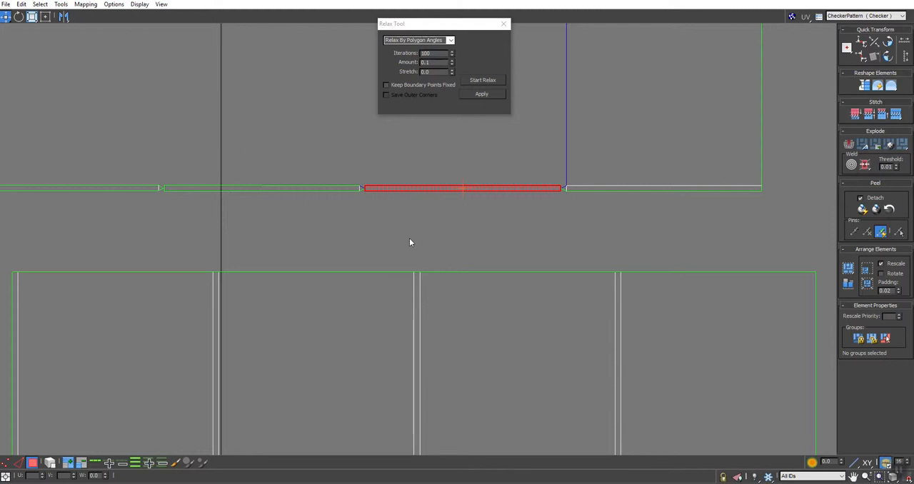
{"action": "key", "text": "2"}
{"action": "left_click", "coordinate": [566, 96]}
{"action": "left_click", "coordinate": [895, 115]}
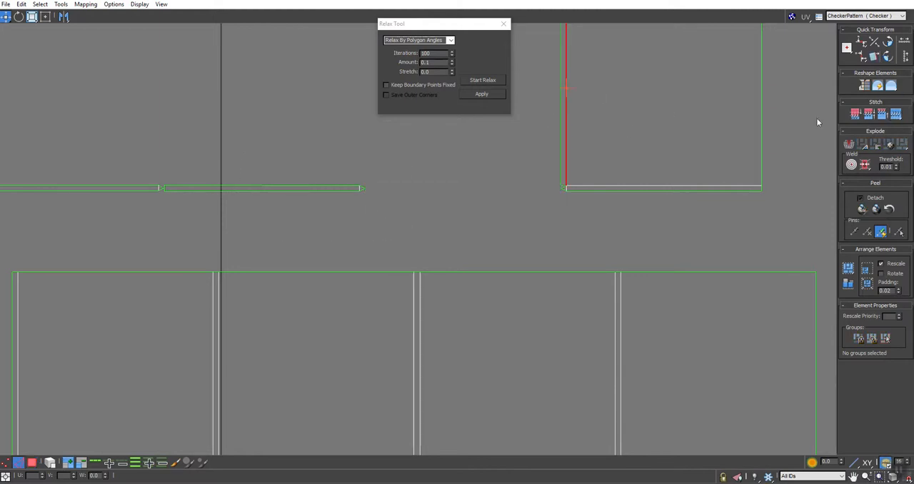
{"action": "left_click", "coordinate": [761, 107]}
{"action": "left_click", "coordinate": [895, 115]}
{"action": "middle_click_drag", "start_coordinate": [660, 105], "coordinate": [606, 310]}
{"action": "left_click", "coordinate": [639, 196]}
{"action": "left_click", "coordinate": [896, 115]}
{"action": "middle_click_drag", "start_coordinate": [540, 350], "coordinate": [494, 265]}
Stitch the completed top cap onto the matching upper edge of the post's body shell
{"action": "middle_click_drag", "start_coordinate": [559, 425], "coordinate": [541, 133]}
{"action": "scroll", "coordinate": [541, 132], "scroll_direction": "down", "scroll_amount": 8}
{"action": "scroll", "coordinate": [450, 207], "scroll_direction": "down", "scroll_amount": 1}
{"action": "middle_click_drag", "start_coordinate": [449, 206], "coordinate": [459, 255]}
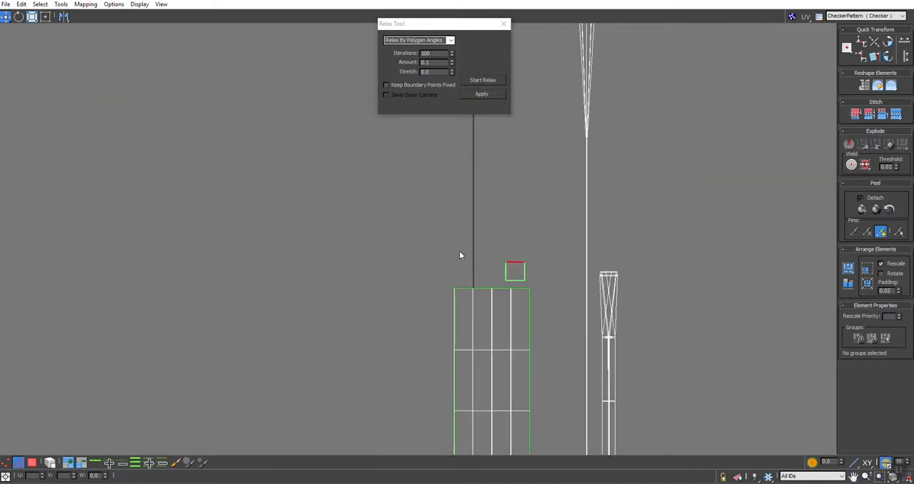
{"action": "left_click", "coordinate": [896, 115]}
{"action": "scroll", "coordinate": [457, 271], "scroll_direction": "up", "scroll_amount": 5}
{"action": "scroll", "coordinate": [604, 283], "scroll_direction": "down", "scroll_amount": 5}
{"action": "middle_click_drag", "start_coordinate": [610, 331], "coordinate": [613, 195]}
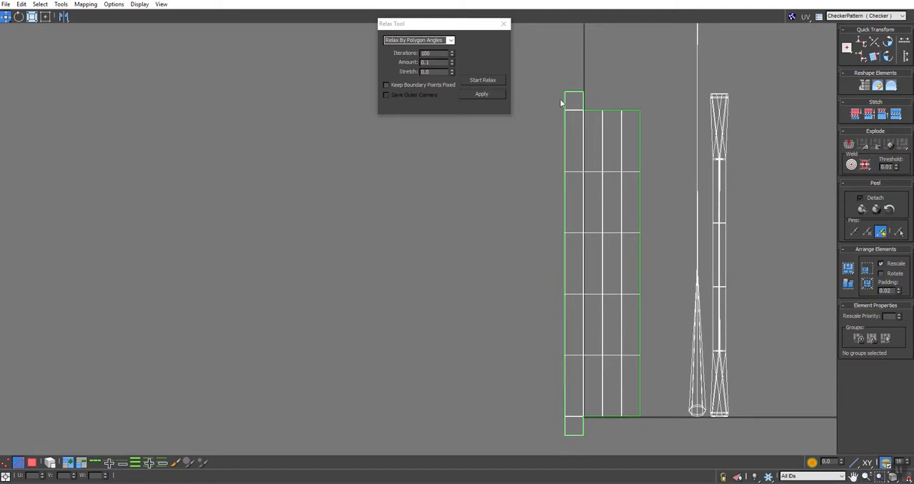
Select the whole post shell with both caps and relax it with Relax By Polygon Angles
{"action": "key", "text": "3"}
{"action": "left_click_drag", "start_coordinate": [544, 73], "coordinate": [658, 472]}
{"action": "left_click", "coordinate": [473, 79]}
{"action": "left_click", "coordinate": [473, 78]}
{"action": "middle_click_drag", "start_coordinate": [589, 218], "coordinate": [417, 349]}
{"action": "scroll", "coordinate": [500, 329], "scroll_direction": "down", "scroll_amount": 3}
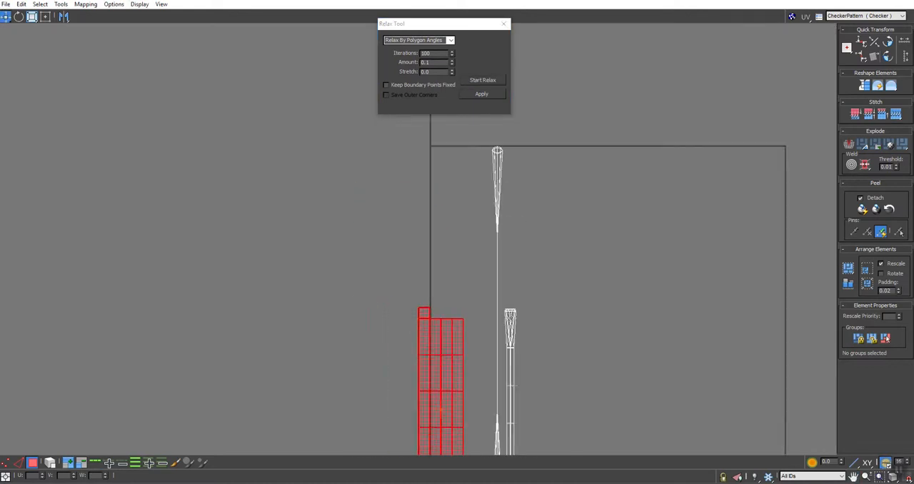
Check the pole's shell, restore the UV editor to a smaller window and move it clear of the model
{"action": "scroll", "coordinate": [497, 160], "scroll_direction": "up", "scroll_amount": 5}
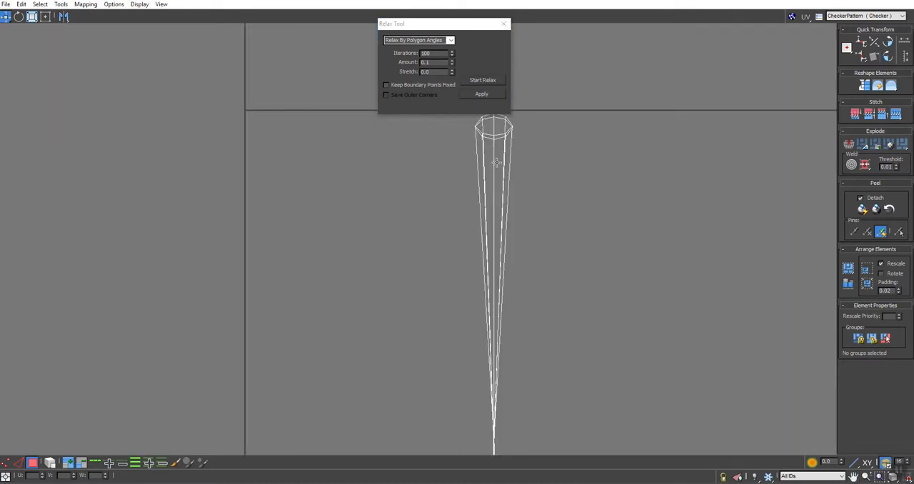
{"action": "middle_click_drag", "start_coordinate": [531, 126], "coordinate": [534, 193]}
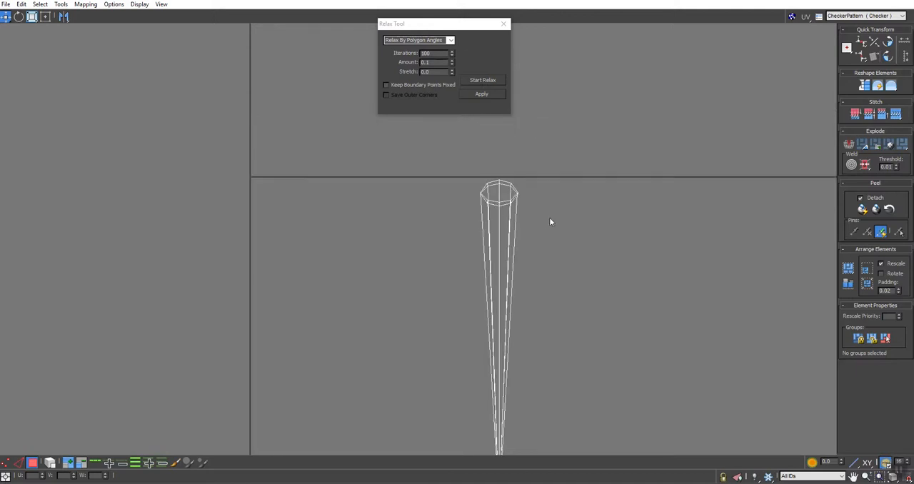
{"action": "left_click", "coordinate": [880, 1]}
{"action": "left_click_drag", "start_coordinate": [781, 1], "coordinate": [209, 36]}
{"action": "scroll", "coordinate": [187, 176], "scroll_direction": "down", "scroll_amount": 8}
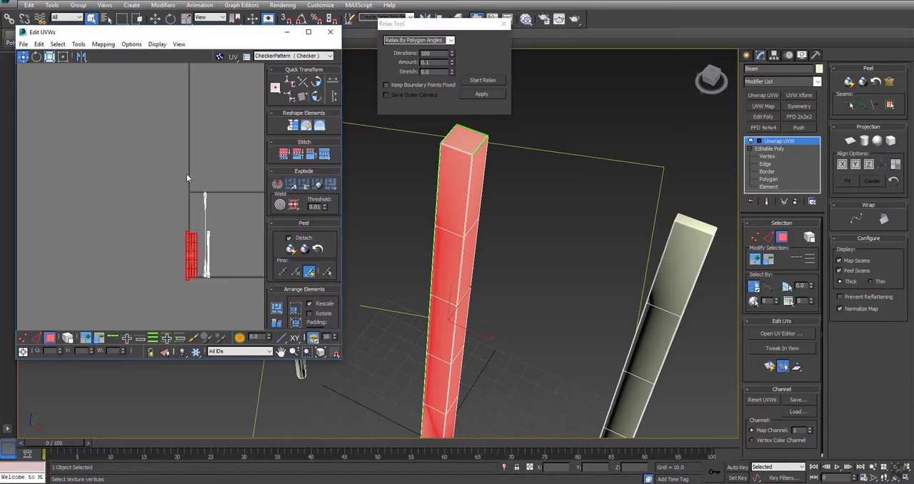
{"action": "scroll", "coordinate": [484, 278], "scroll_direction": "down", "scroll_amount": 3}
Select the end cap polygons at both ends of the pole
{"action": "middle_click_drag", "start_coordinate": [484, 279], "coordinate": [619, 333]}
{"action": "scroll", "coordinate": [460, 254], "scroll_direction": "up", "scroll_amount": 5}
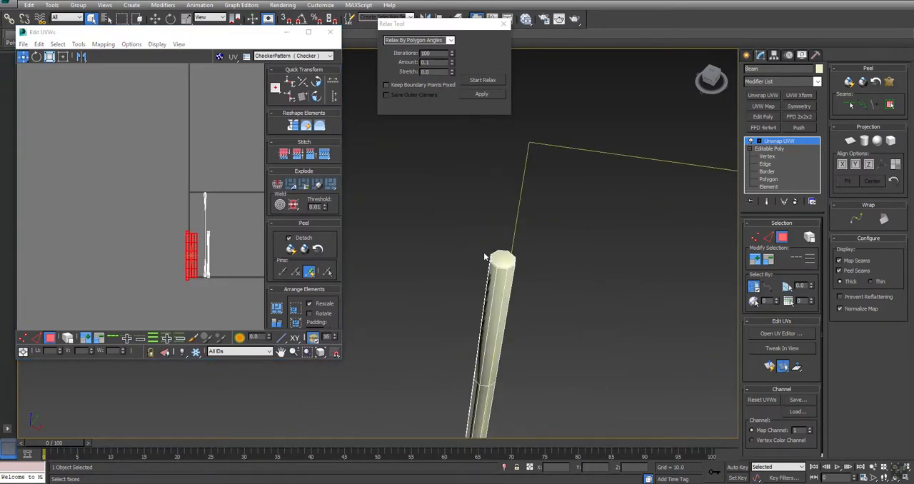
{"action": "left_click", "coordinate": [501, 254]}
{"action": "middle_click_drag", "start_coordinate": [536, 346], "coordinate": [594, 68]}
{"action": "middle_click_drag", "start_coordinate": [545, 359], "coordinate": [574, 215]}
{"action": "mouse_move", "coordinate": [498, 357]}
{"action": "middle_mouse_down", "text": "alt"}
{"action": "mouse_move", "coordinate": [462, 291]}
{"action": "mouse_move", "coordinate": [459, 210]}
{"action": "middle_mouse_up", "text": "alt"}
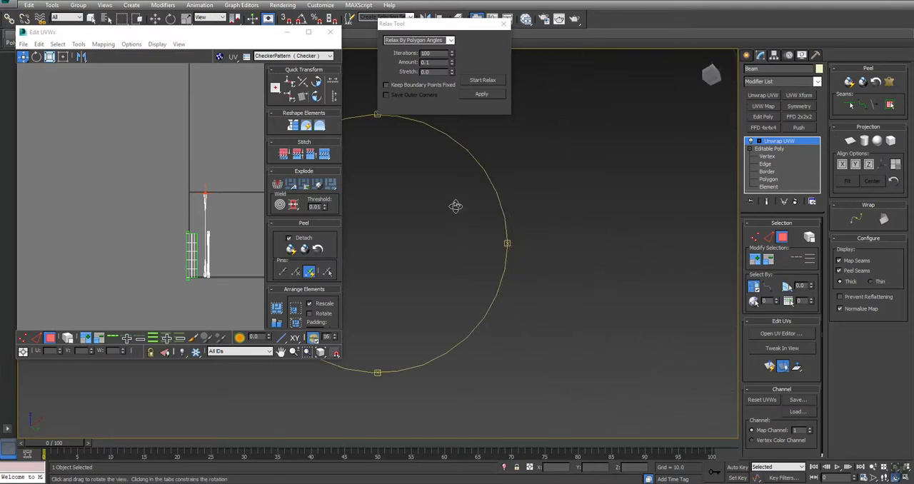
{"action": "scroll", "coordinate": [457, 207], "scroll_direction": "down", "scroll_amount": 5}
{"action": "left_click_drag", "start_coordinate": [557, 254], "coordinate": [615, 333]}
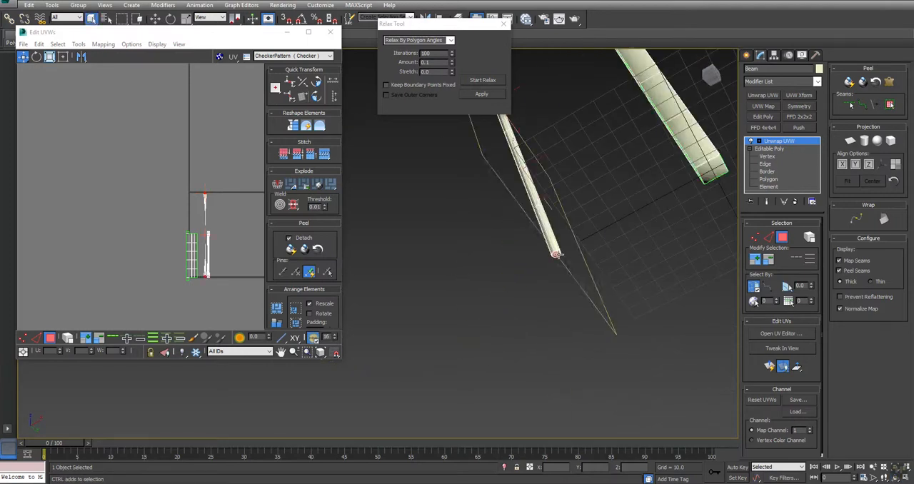
Apply a planar projection aligned to Y to the pole's end caps and pack the UV shells
{"action": "left_click", "coordinate": [851, 141]}
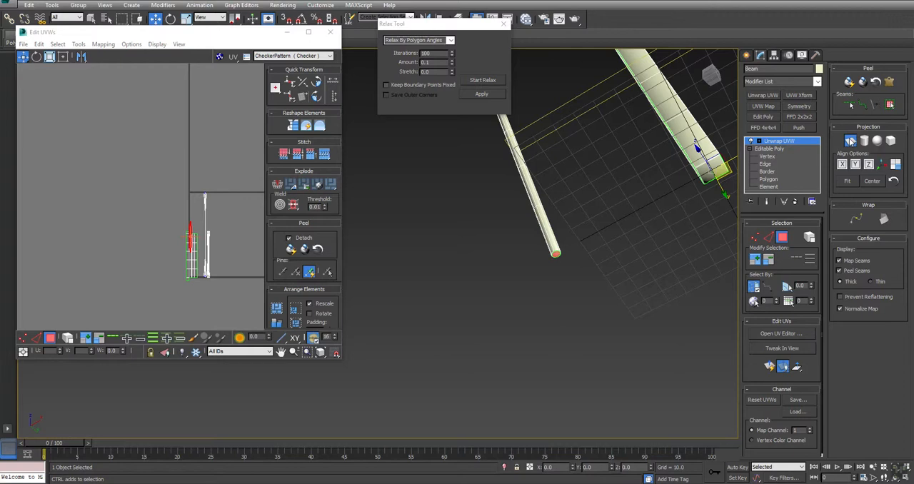
{"action": "left_click", "coordinate": [853, 162]}
{"action": "left_click", "coordinate": [854, 142]}
{"action": "left_click", "coordinate": [135, 177]}
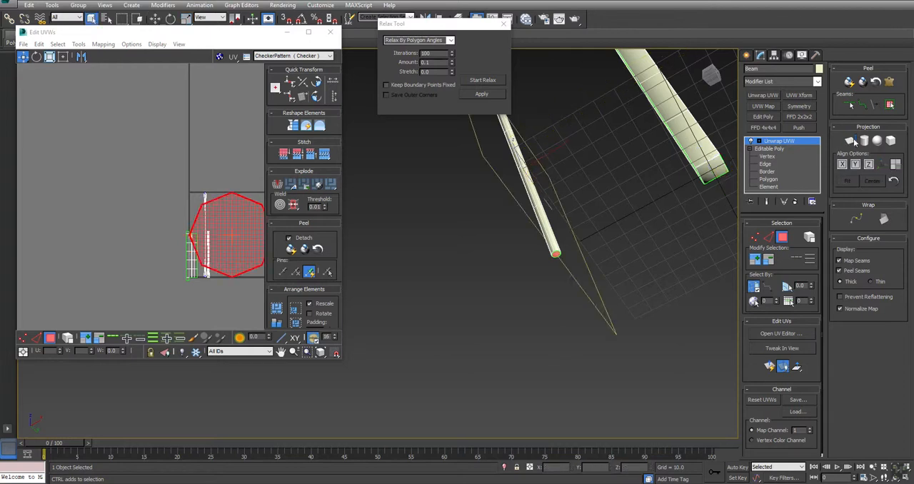
{"action": "left_click", "coordinate": [276, 310]}
{"action": "left_click", "coordinate": [554, 286]}
Select a lengthwise edge loop along the pole and convert it into a peel seam
{"action": "scroll", "coordinate": [552, 256], "scroll_direction": "up", "scroll_amount": 5}
{"action": "scroll", "coordinate": [552, 257], "scroll_direction": "down", "scroll_amount": 5}
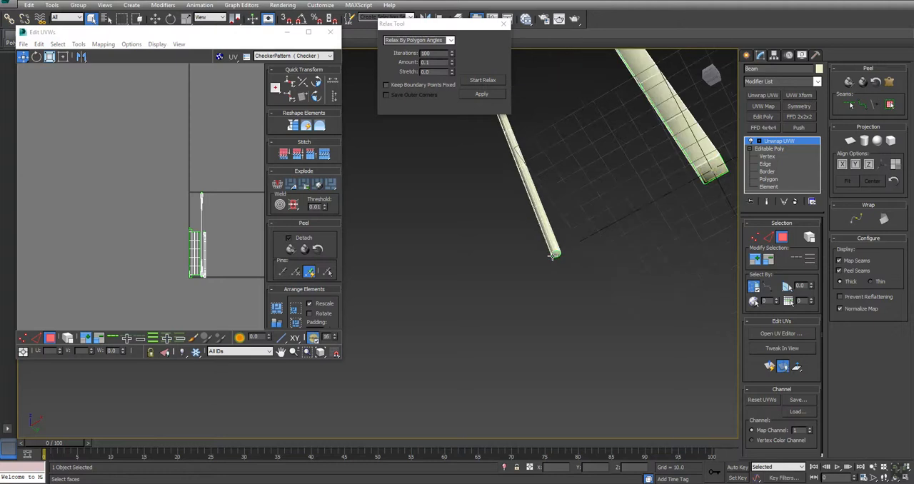
{"action": "key", "text": "2"}
{"action": "middle_click_drag", "start_coordinate": [449, 256], "coordinate": [488, 260], "text": "alt"}
{"action": "middle_click_drag", "start_coordinate": [217, 255], "coordinate": [221, 236]}
{"action": "left_click", "coordinate": [114, 339]}
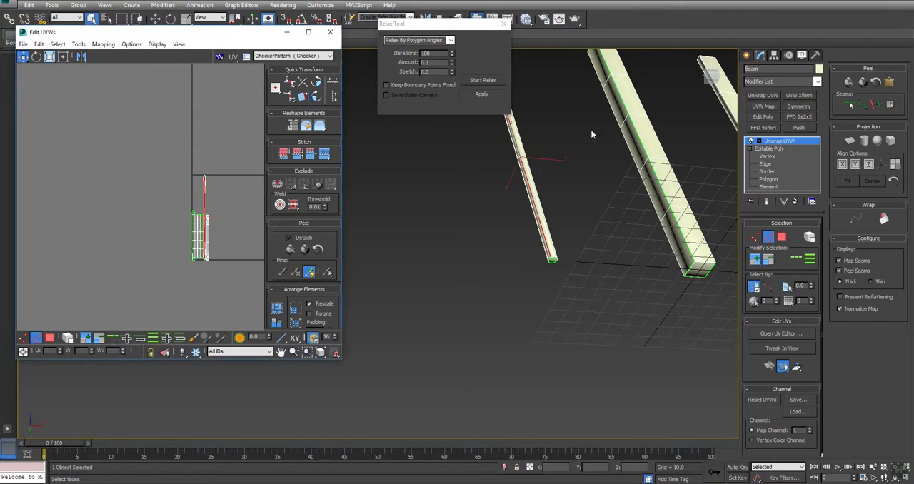
{"action": "left_click", "coordinate": [877, 107]}
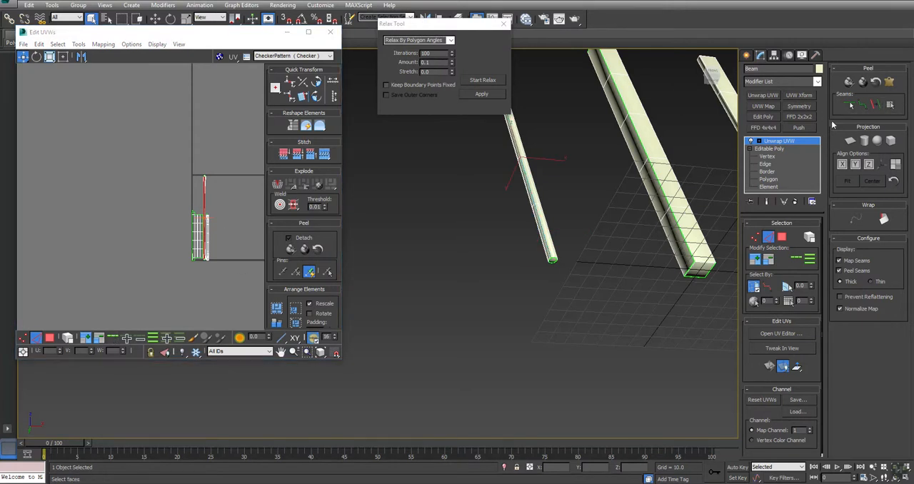
Select the pole's side shell without the caps and Quick Peel it
{"action": "left_click", "coordinate": [51, 339]}
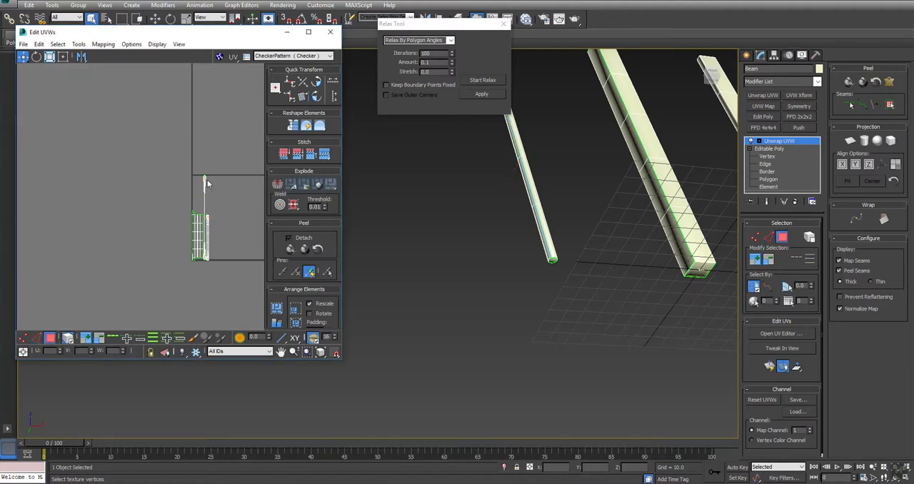
{"action": "left_click", "coordinate": [204, 179]}
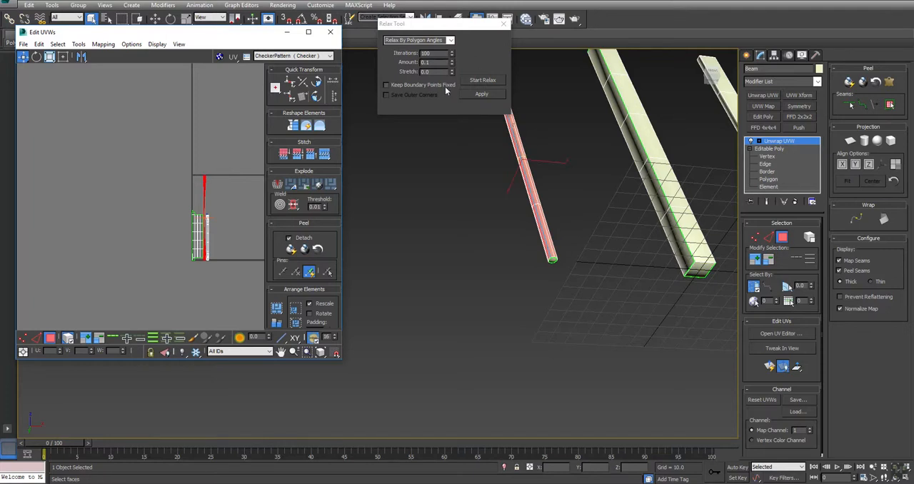
{"action": "left_click", "coordinate": [293, 248]}
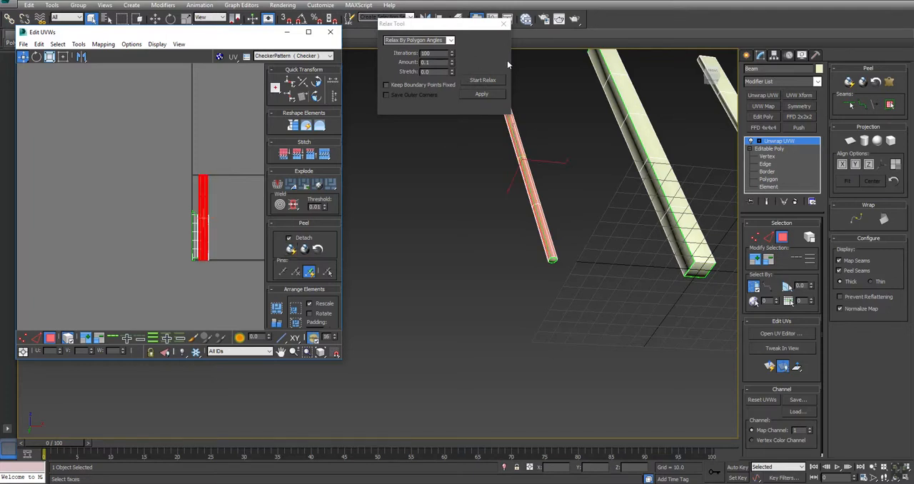
Relax the pole's side shell with Relax By Polygon Angles and pack all UV shells
{"action": "left_click", "coordinate": [486, 82]}
{"action": "left_click", "coordinate": [483, 81]}
{"action": "left_click", "coordinate": [190, 290]}
{"action": "left_click", "coordinate": [276, 306]}
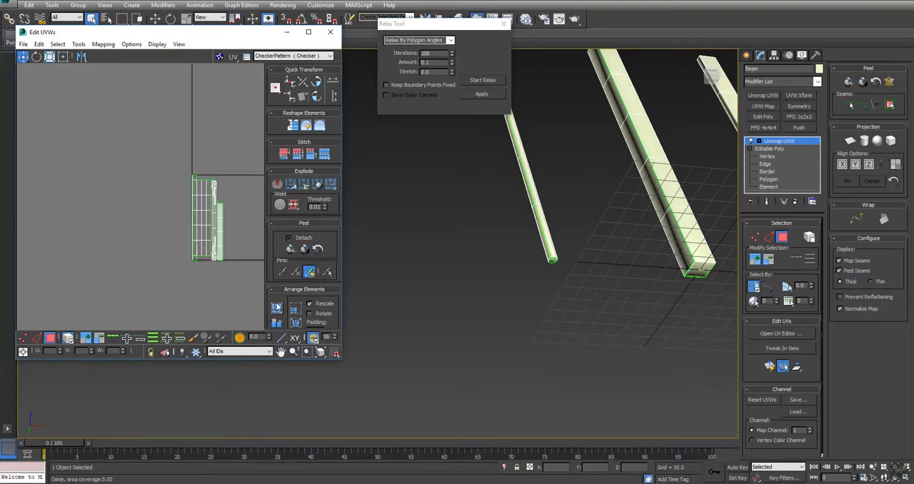
{"action": "middle_click_drag", "start_coordinate": [221, 216], "coordinate": [215, 204]}
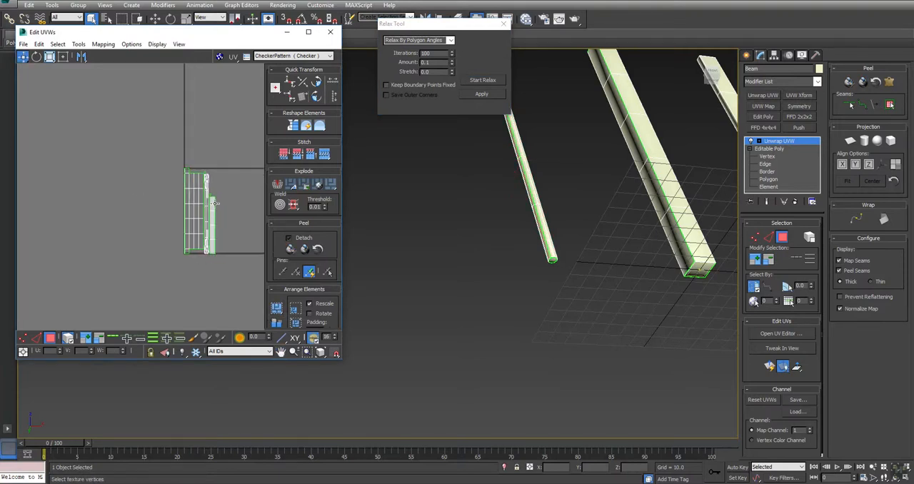
Select the end polygons at both ends of the plank and grow the selection over the bevels
{"action": "scroll", "coordinate": [672, 214], "scroll_direction": "down", "scroll_amount": 3}
{"action": "middle_click_drag", "start_coordinate": [672, 215], "coordinate": [510, 223]}
{"action": "scroll", "coordinate": [617, 239], "scroll_direction": "up", "scroll_amount": 4}
{"action": "scroll", "coordinate": [618, 239], "scroll_direction": "up", "scroll_amount": 2}
{"action": "scroll", "coordinate": [618, 239], "scroll_direction": "down", "scroll_amount": 2}
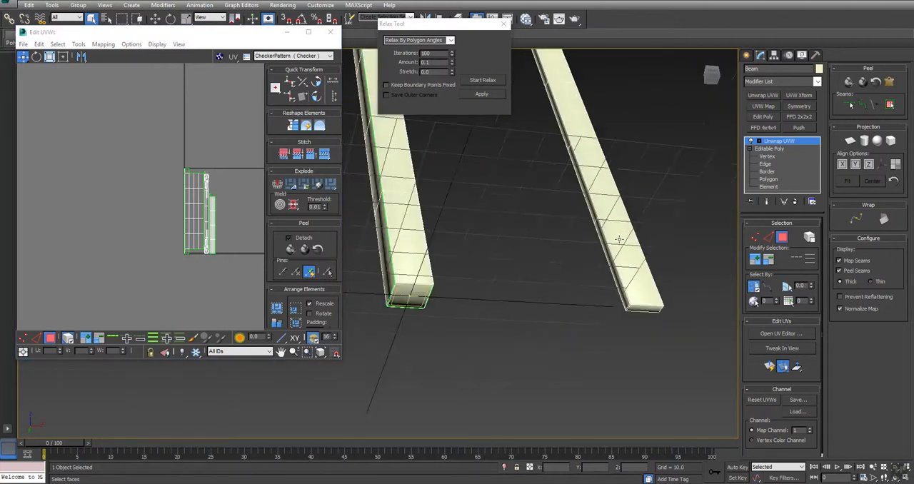
{"action": "scroll", "coordinate": [638, 326], "scroll_direction": "up", "scroll_amount": 2}
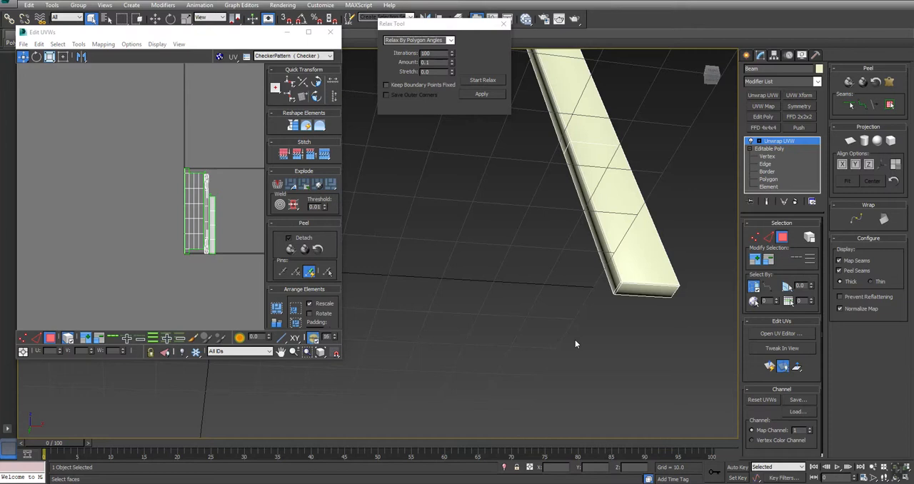
{"action": "left_click", "coordinate": [635, 288]}
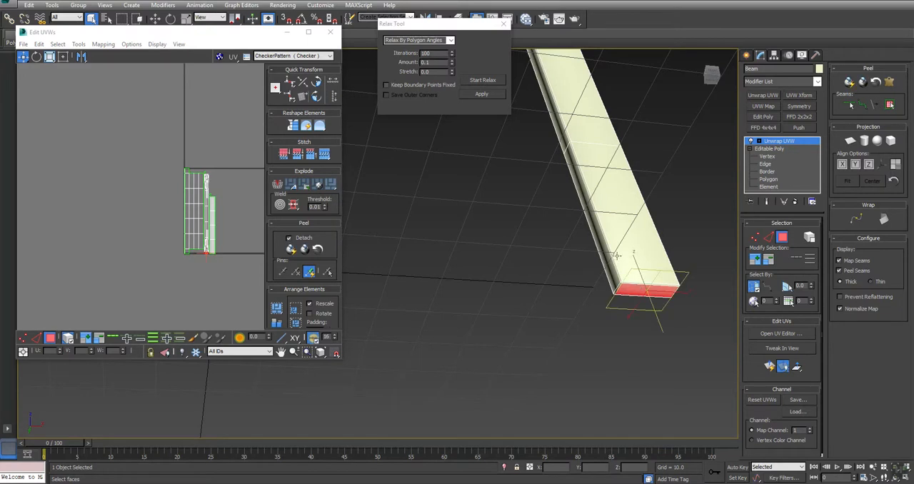
{"action": "middle_click_drag", "start_coordinate": [583, 105], "coordinate": [569, 289]}
{"action": "scroll", "coordinate": [569, 290], "scroll_direction": "down", "scroll_amount": 4}
{"action": "middle_click_drag", "start_coordinate": [446, 192], "coordinate": [440, 270], "text": "alt"}
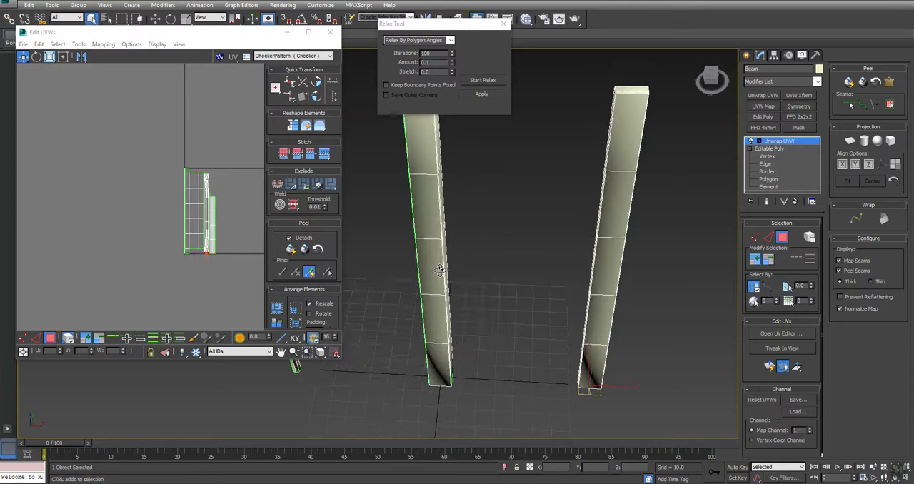
{"action": "left_click", "coordinate": [628, 90]}
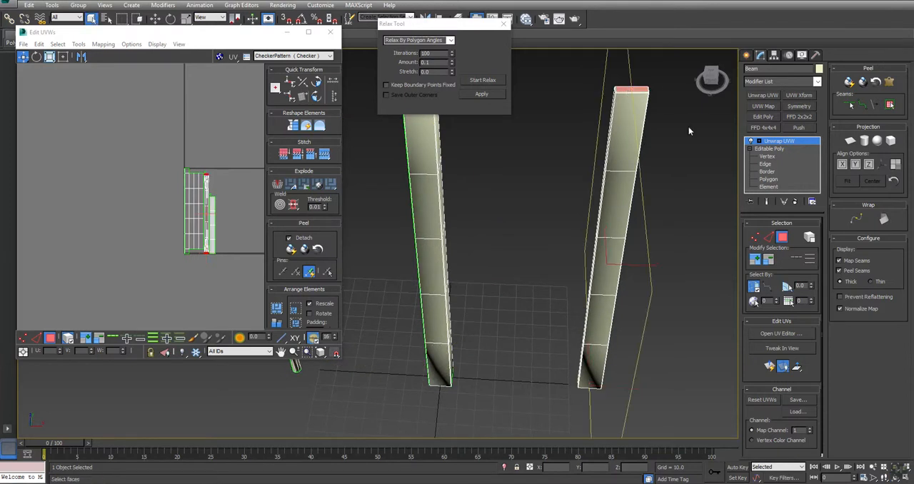
{"action": "left_click", "coordinate": [755, 258]}
Apply a fitted planar projection to the plank's selected end caps and Quick Peel them
{"action": "middle_click_drag", "start_coordinate": [636, 90], "coordinate": [585, 207], "text": "alt"}
{"action": "key", "text": "alt+z"}
{"action": "left_click_drag", "start_coordinate": [583, 206], "coordinate": [578, 182]}
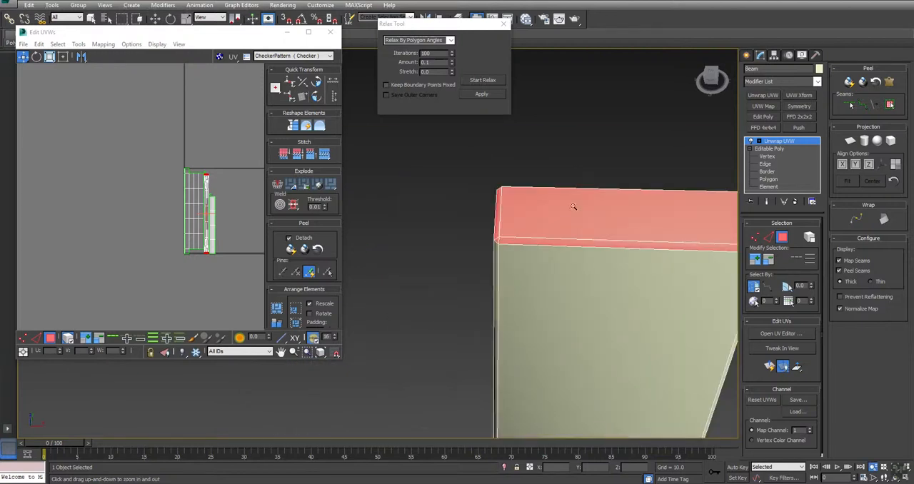
{"action": "left_click", "coordinate": [849, 141]}
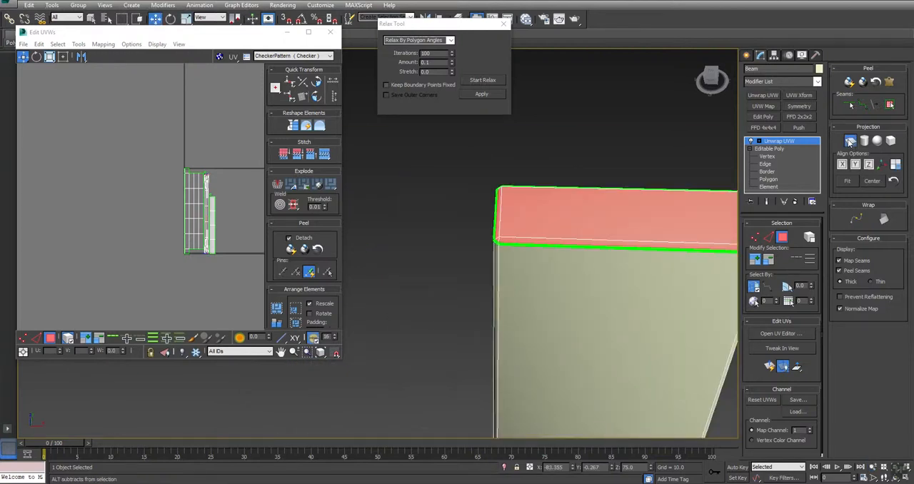
{"action": "left_click", "coordinate": [847, 181]}
{"action": "left_click", "coordinate": [847, 144]}
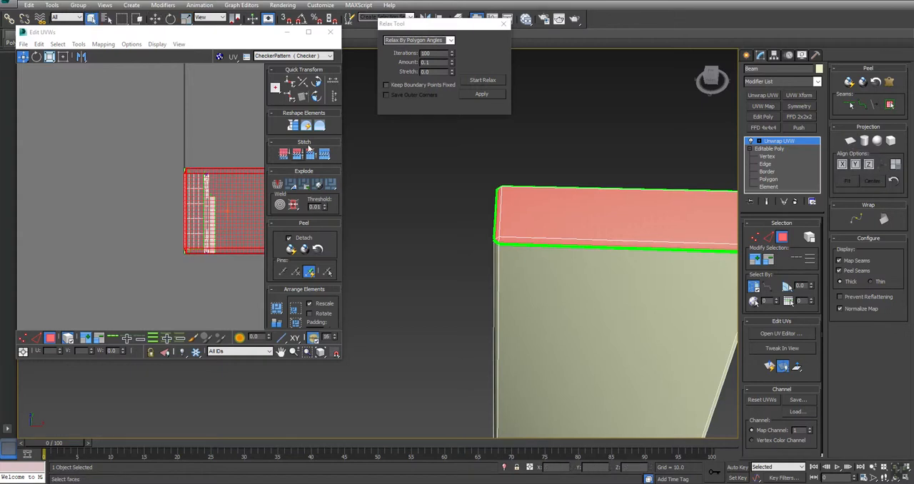
{"action": "middle_click_drag", "start_coordinate": [248, 214], "coordinate": [183, 205]}
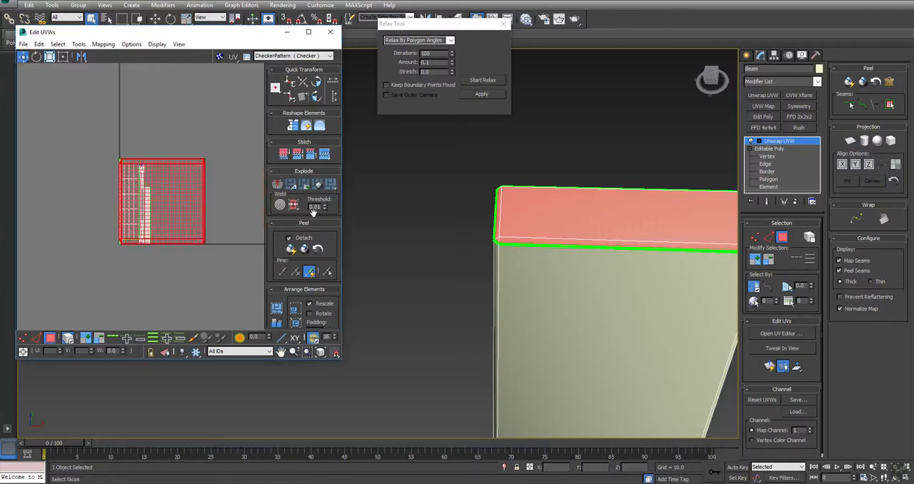
{"action": "left_click", "coordinate": [299, 248]}
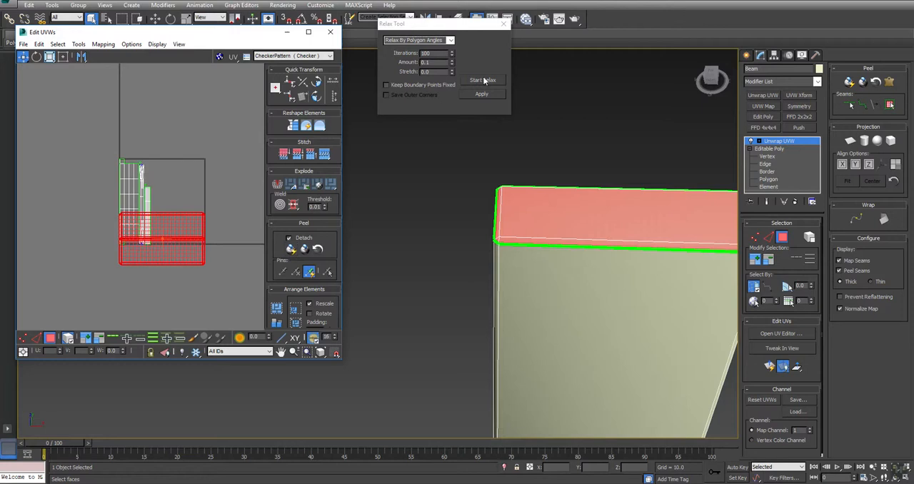
Select a bevel edge along the plank's length and extend it to its full edge loop
{"action": "scroll", "coordinate": [593, 222], "scroll_direction": "down", "scroll_amount": 5}
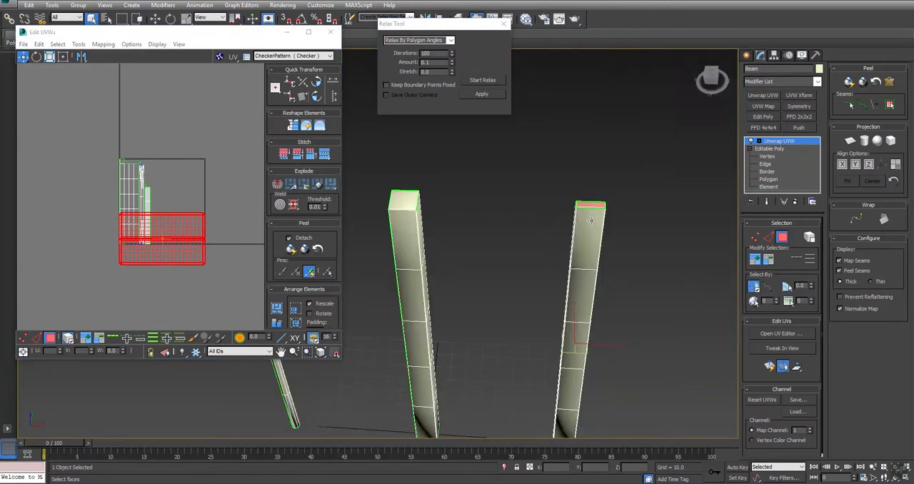
{"action": "scroll", "coordinate": [578, 220], "scroll_direction": "up", "scroll_amount": 5}
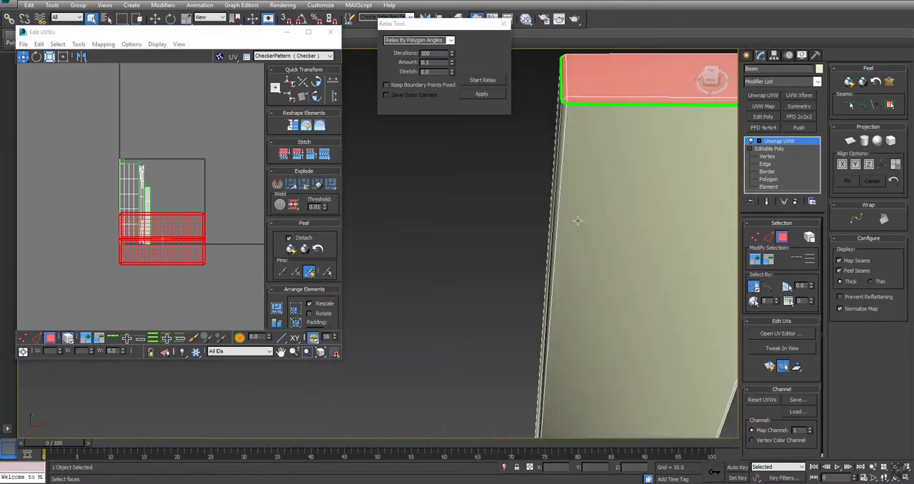
{"action": "key", "text": "2"}
{"action": "left_click", "coordinate": [557, 123]}
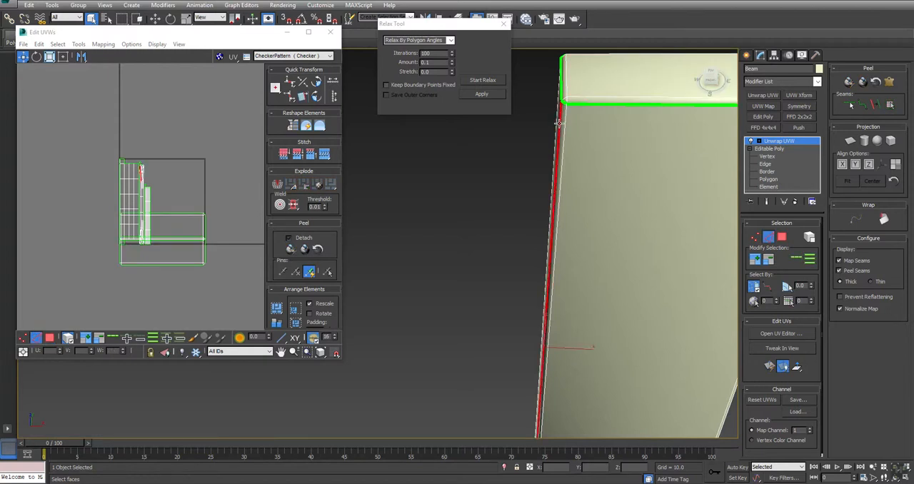
{"action": "left_click", "coordinate": [800, 258]}
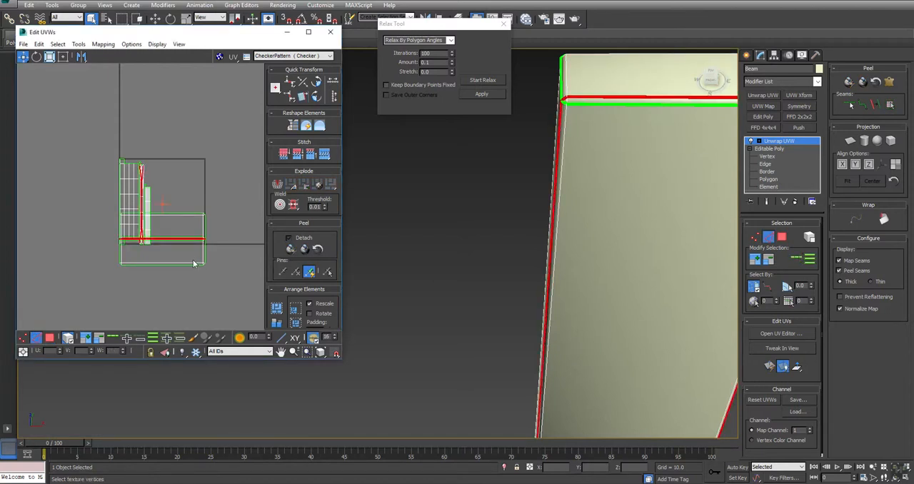
Deselect the edges across the plank's cap and along the opposite side, keeping one long side selected
{"action": "left_click_drag", "start_coordinate": [645, 78], "coordinate": [563, 116]}
{"action": "middle_click_drag", "start_coordinate": [564, 120], "coordinate": [609, 211], "text": "alt"}
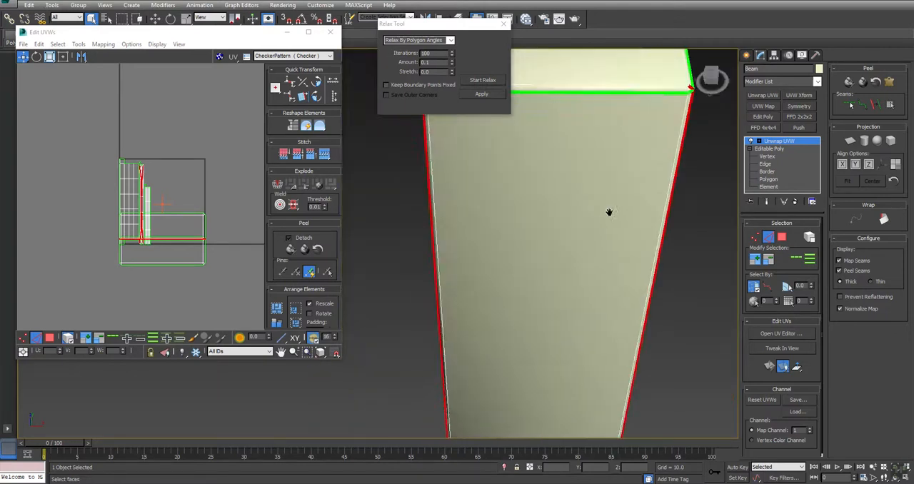
{"action": "left_click_drag", "start_coordinate": [656, 62], "coordinate": [733, 277], "text": "alt"}
{"action": "middle_click_drag", "start_coordinate": [655, 344], "coordinate": [638, 235]}
{"action": "scroll", "coordinate": [639, 235], "scroll_direction": "down", "scroll_amount": 5}
{"action": "left_click_drag", "start_coordinate": [664, 181], "coordinate": [616, 285], "text": "alt"}
{"action": "middle_click_drag", "start_coordinate": [609, 366], "coordinate": [631, 178]}
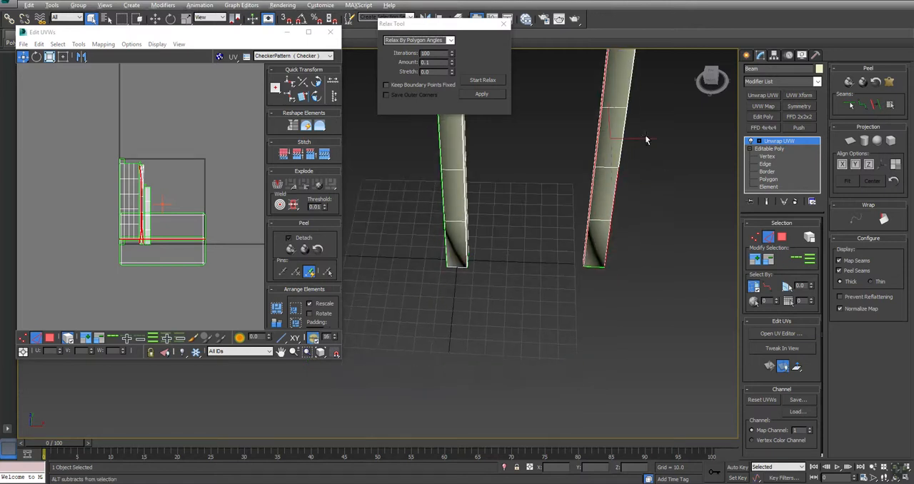
{"action": "left_click_drag", "start_coordinate": [613, 238], "coordinate": [612, 245], "text": "alt"}
{"action": "left_click_drag", "start_coordinate": [638, 196], "coordinate": [611, 273], "text": "alt"}
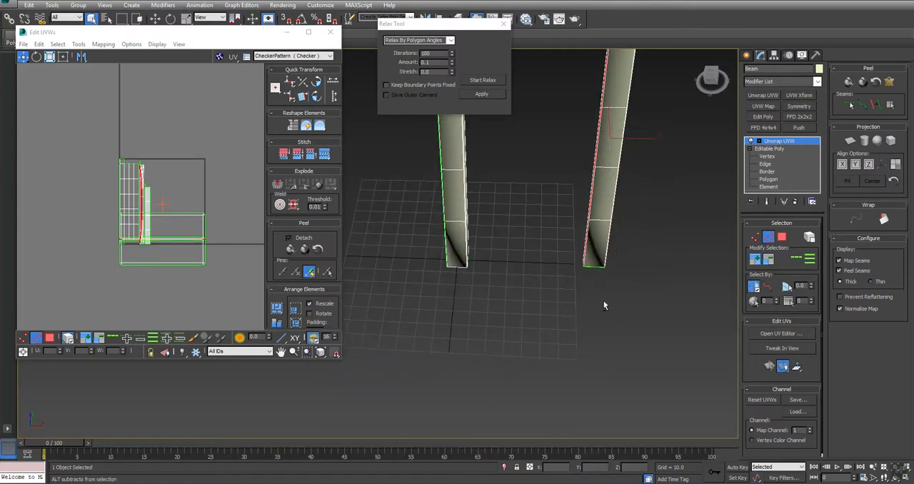
Remove the edges at the plank's other end from the selection and convert the remaining long edge into a peel seam
{"action": "key", "text": "ctrl+r"}
{"action": "left_click_drag", "start_coordinate": [510, 272], "coordinate": [508, 198]}
{"action": "key", "text": "shift+z"}
{"action": "left_click_drag", "start_coordinate": [401, 288], "coordinate": [411, 190]}
{"action": "right_click", "coordinate": [445, 236]}
{"action": "middle_click_drag", "start_coordinate": [661, 282], "coordinate": [570, 330]}
{"action": "key", "text": "alt+z"}
{"action": "left_click_drag", "start_coordinate": [584, 301], "coordinate": [580, 277]}
{"action": "right_click", "coordinate": [581, 277]}
{"action": "left_click_drag", "start_coordinate": [708, 275], "coordinate": [534, 346]}
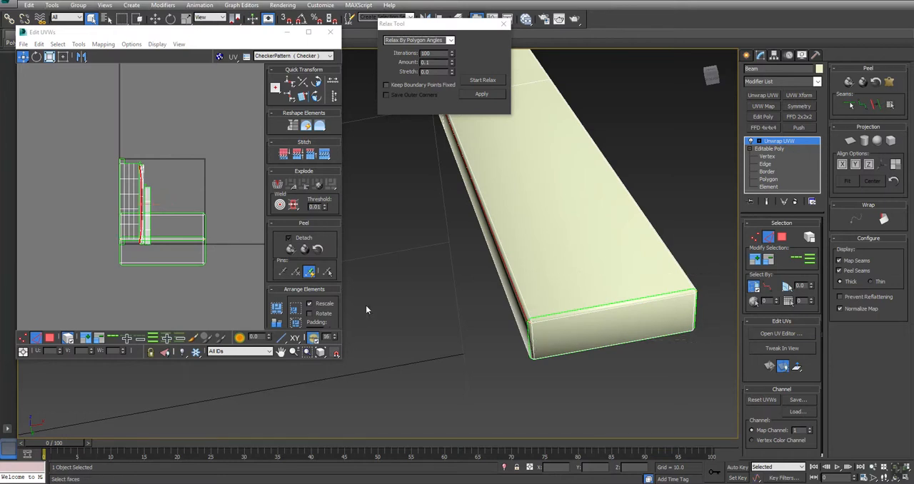
{"action": "left_click", "coordinate": [874, 107]}
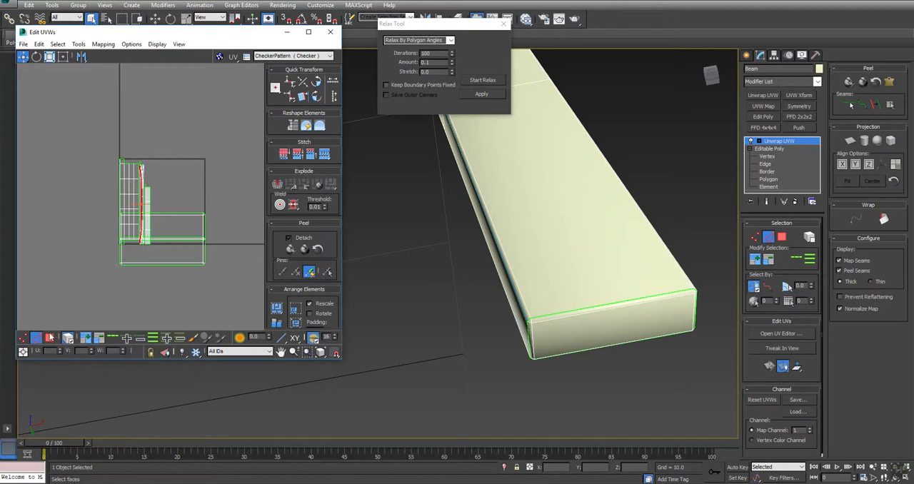
Select the plank's side shell without the caps and Quick Peel it
{"action": "left_click", "coordinate": [50, 337]}
{"action": "left_click", "coordinate": [142, 178]}
{"action": "left_click", "coordinate": [290, 249]}
Relax the plank's side shell with Relax By Polygon Angles and pack all UV shells
{"action": "left_click", "coordinate": [477, 80]}
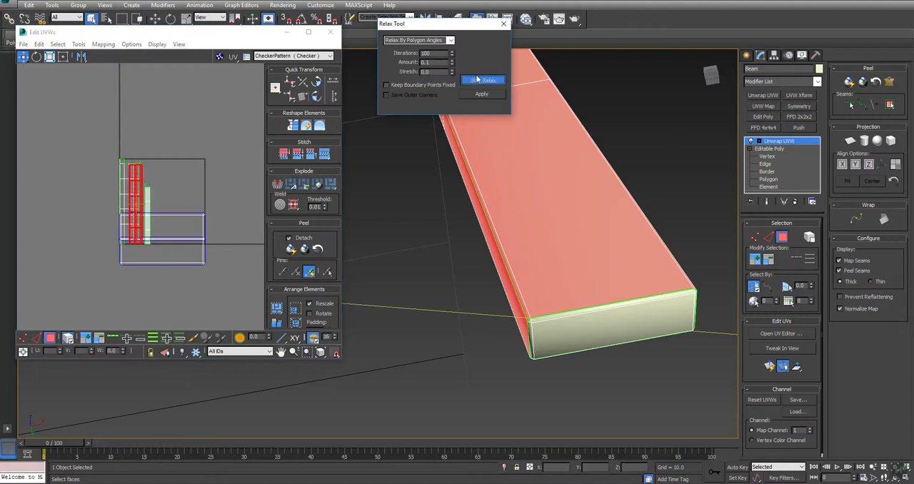
{"action": "left_click", "coordinate": [240, 206]}
{"action": "left_click", "coordinate": [278, 308]}
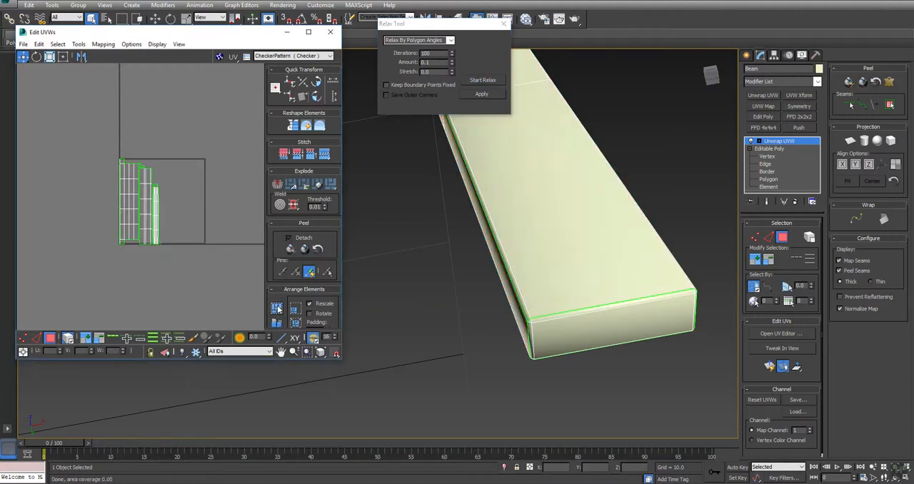
Maximize the UV editor and stitch a rectangular end cap onto each end of the plank's shell
{"action": "left_click", "coordinate": [308, 31]}
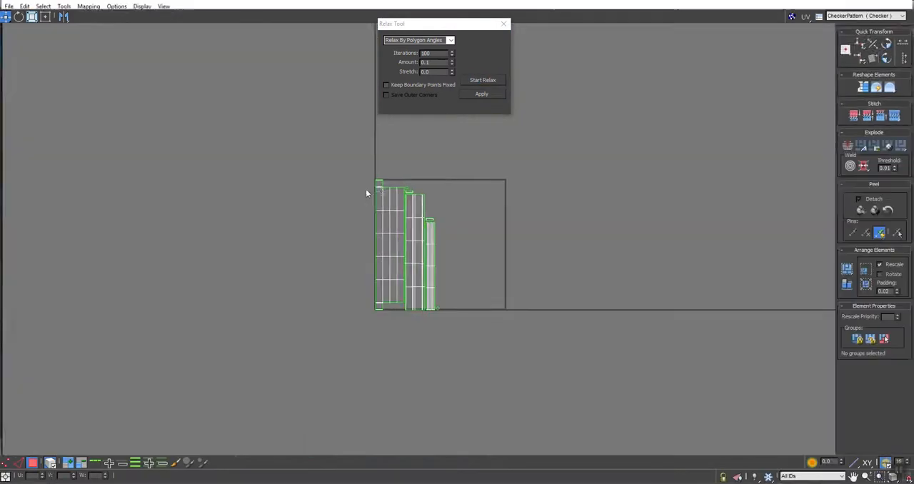
{"action": "scroll", "coordinate": [405, 183], "scroll_direction": "up", "scroll_amount": 4}
{"action": "scroll", "coordinate": [405, 184], "scroll_direction": "up", "scroll_amount": 5}
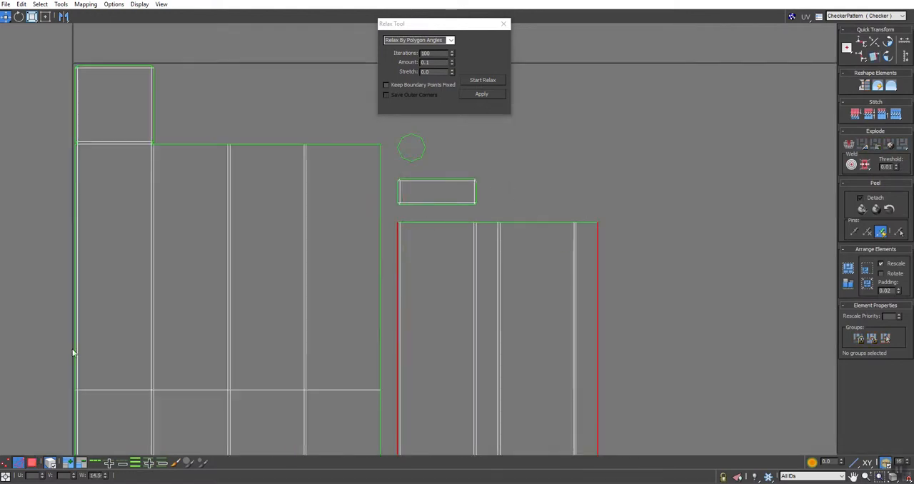
{"action": "left_click", "coordinate": [435, 222]}
{"action": "left_click", "coordinate": [895, 115]}
{"action": "middle_click_drag", "start_coordinate": [614, 296], "coordinate": [591, 183]}
{"action": "scroll", "coordinate": [566, 352], "scroll_direction": "down", "scroll_amount": 5}
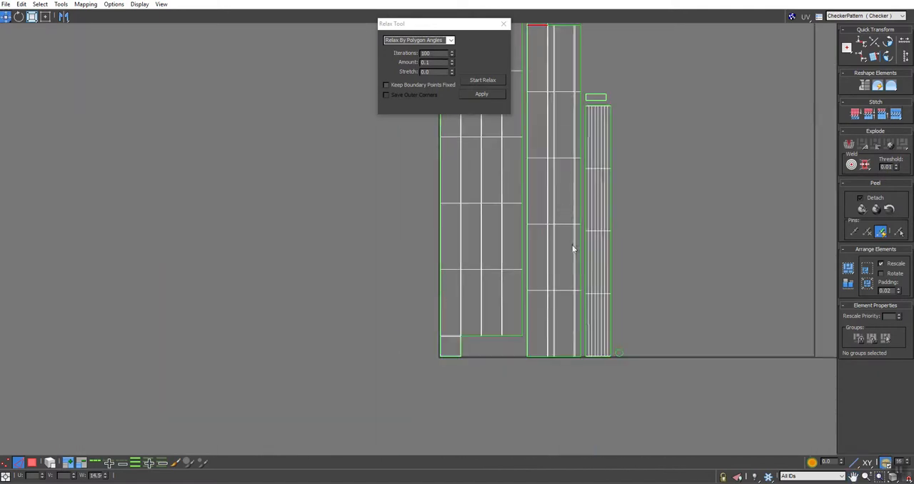
{"action": "left_click", "coordinate": [537, 357]}
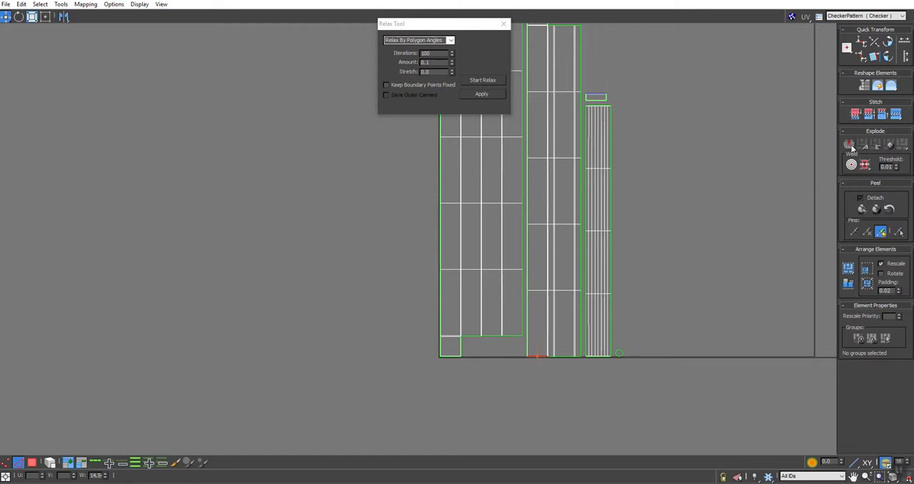
{"action": "left_click", "coordinate": [895, 114]}
Try to stitch the octagonal end cap onto an edge at the upper end of the pole's shell
{"action": "scroll", "coordinate": [620, 135], "scroll_direction": "up", "scroll_amount": 6}
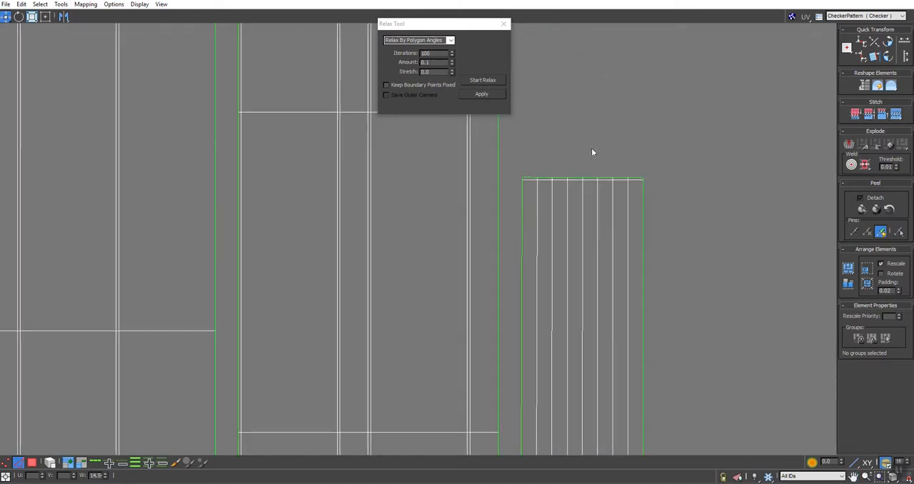
{"action": "left_click_drag", "start_coordinate": [597, 167], "coordinate": [613, 185]}
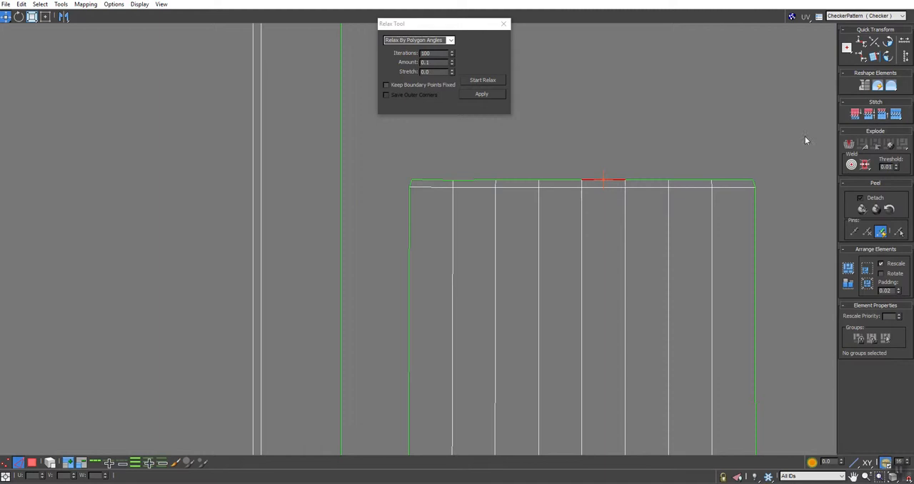
{"action": "left_click", "coordinate": [895, 114]}
{"action": "scroll", "coordinate": [567, 216], "scroll_direction": "down", "scroll_amount": 8}
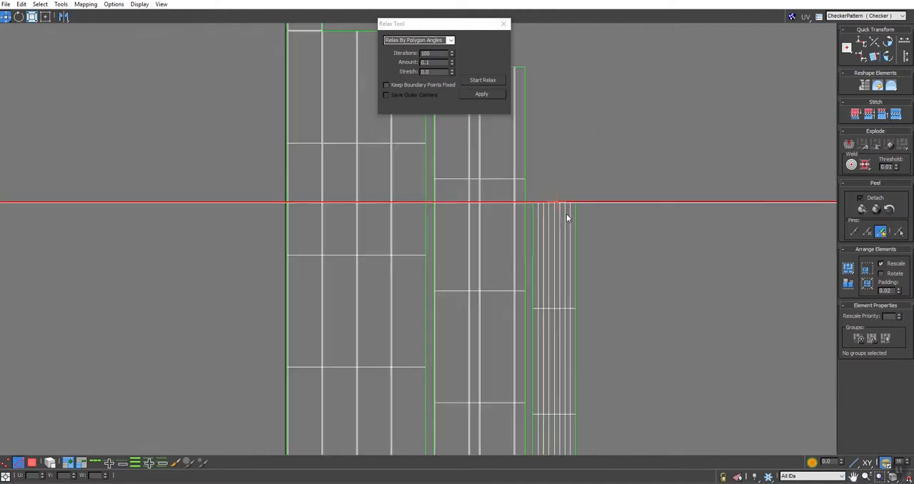
Move both loose octagonal end caps next to the upper end of the pole's UV shell
{"action": "scroll", "coordinate": [567, 213], "scroll_direction": "up", "scroll_amount": 6}
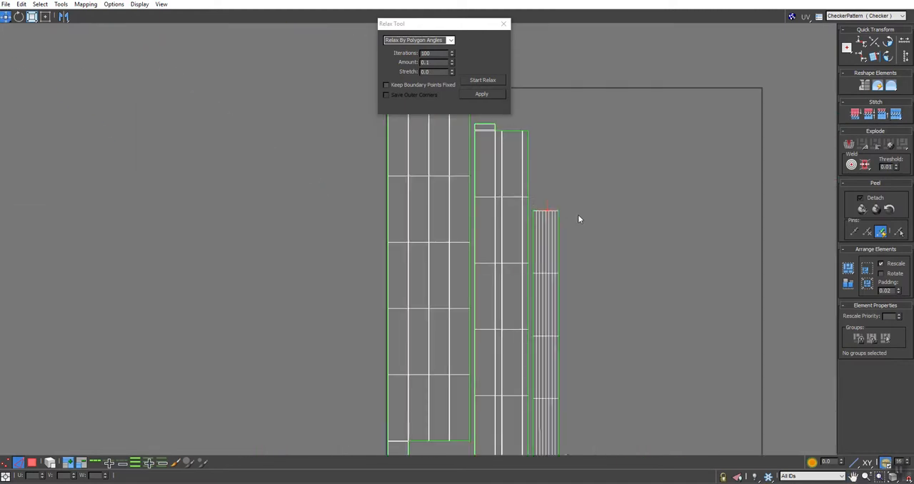
{"action": "middle_click_drag", "start_coordinate": [547, 167], "coordinate": [533, 190]}
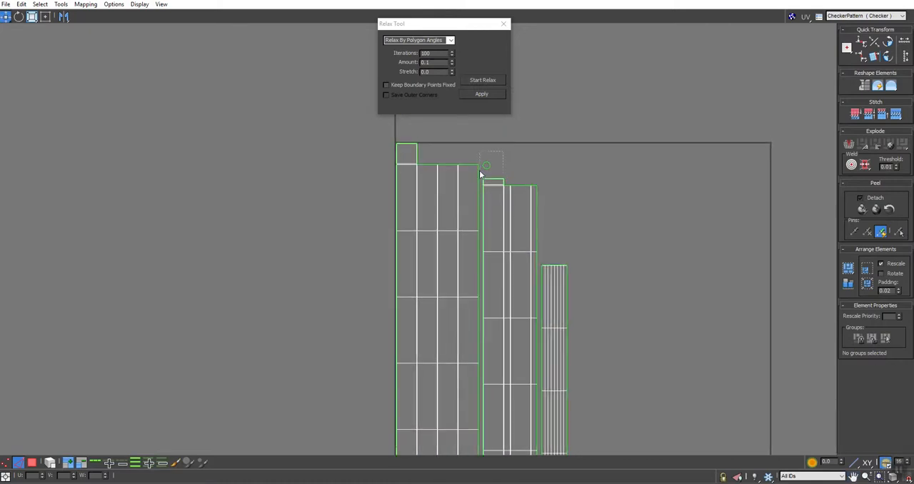
{"action": "key", "text": "3"}
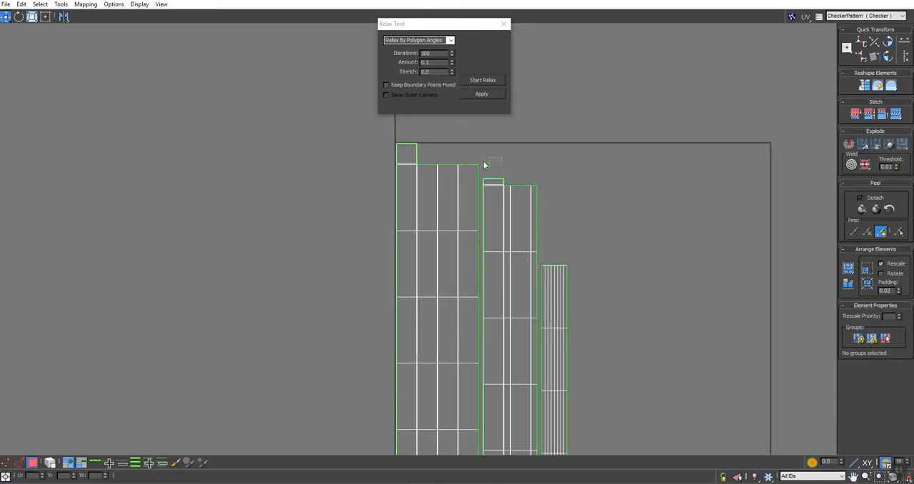
{"action": "left_click_drag", "start_coordinate": [483, 172], "coordinate": [557, 248]}
{"action": "middle_click_drag", "start_coordinate": [622, 314], "coordinate": [581, 161]}
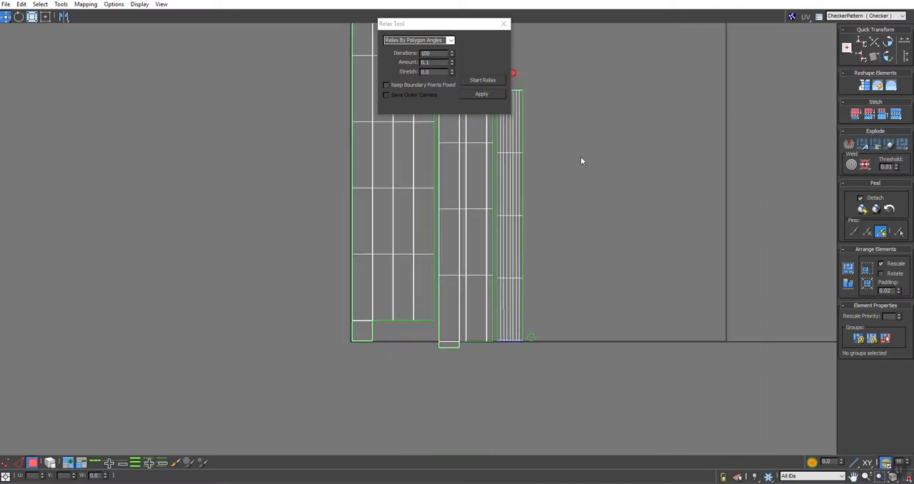
{"action": "left_click", "coordinate": [529, 342]}
{"action": "middle_click_drag", "start_coordinate": [577, 300], "coordinate": [597, 368]}
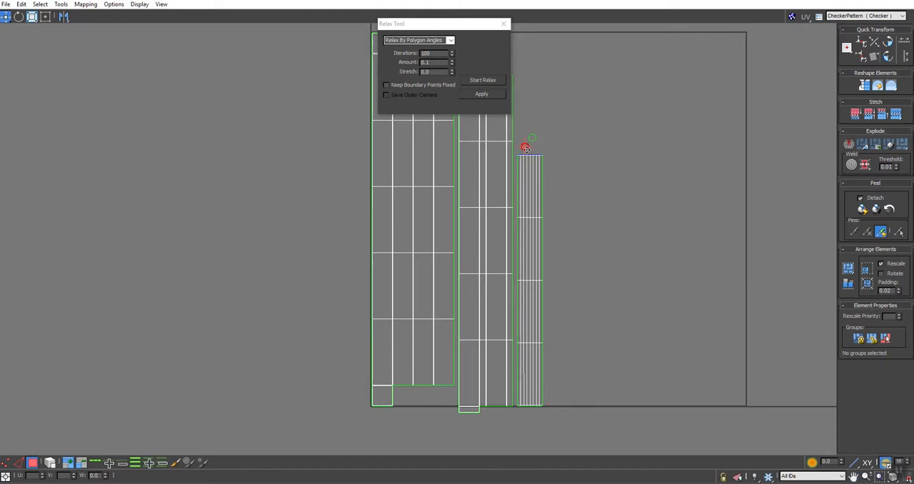
{"action": "scroll", "coordinate": [526, 148], "scroll_direction": "up", "scroll_amount": 10}
{"action": "middle_click_drag", "start_coordinate": [562, 142], "coordinate": [557, 209]}
{"action": "left_click_drag", "start_coordinate": [544, 147], "coordinate": [528, 166]}
Stitch one octagonal end cap onto a single edge at the upper end of the pole's shell
{"action": "left_click", "coordinate": [523, 235]}
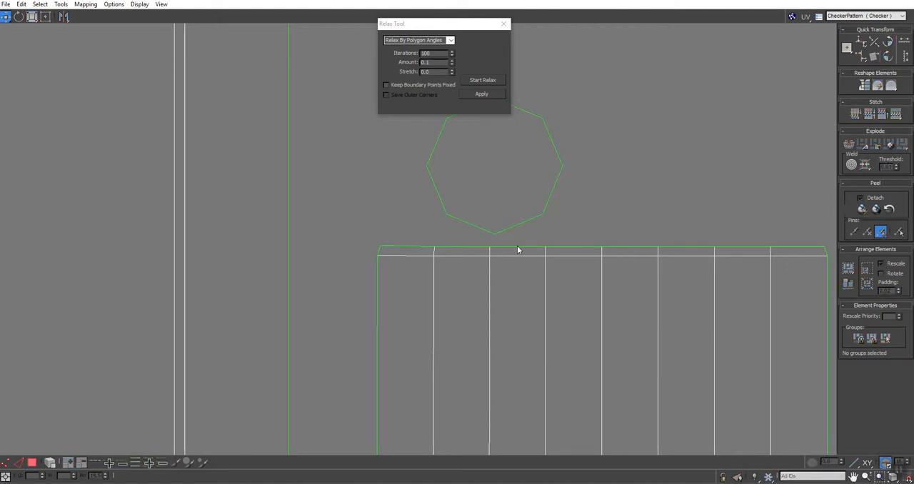
{"action": "left_click", "coordinate": [515, 245]}
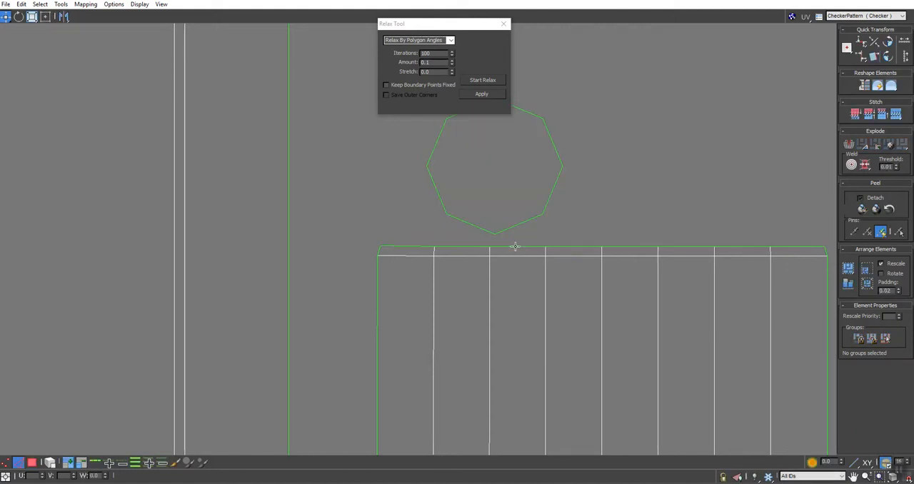
{"action": "left_click", "coordinate": [513, 246]}
{"action": "left_click", "coordinate": [895, 115]}
{"action": "scroll", "coordinate": [605, 148], "scroll_direction": "down", "scroll_amount": 10}
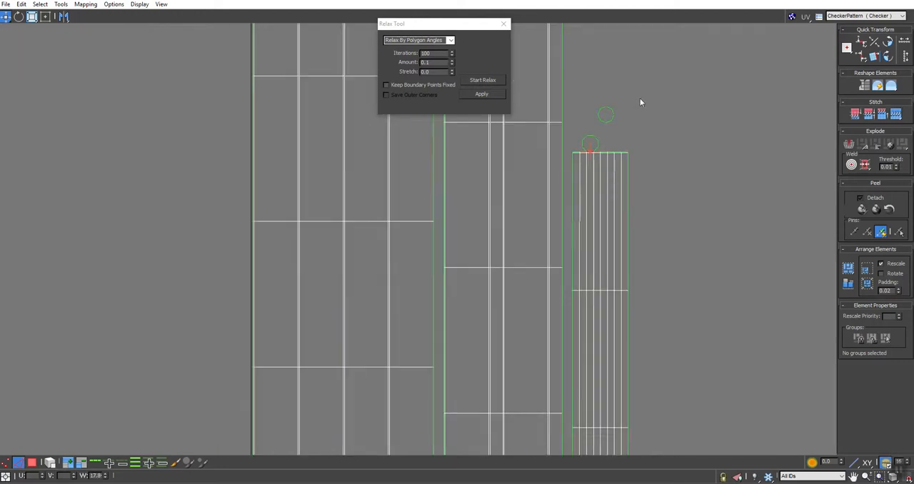
{"action": "scroll", "coordinate": [641, 118], "scroll_direction": "down", "scroll_amount": 5}
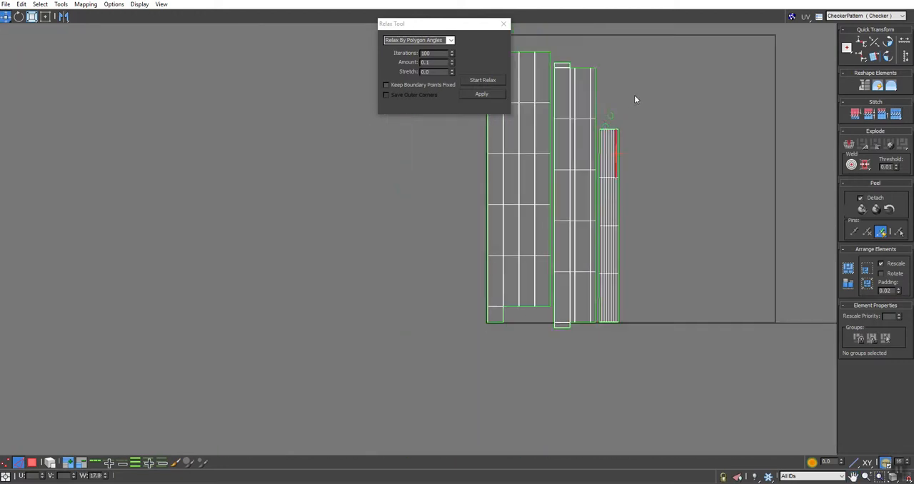
Move the remaining octagonal cap below the pole's shell and stitch it onto a middle edge of the lower end
{"action": "key", "text": "3"}
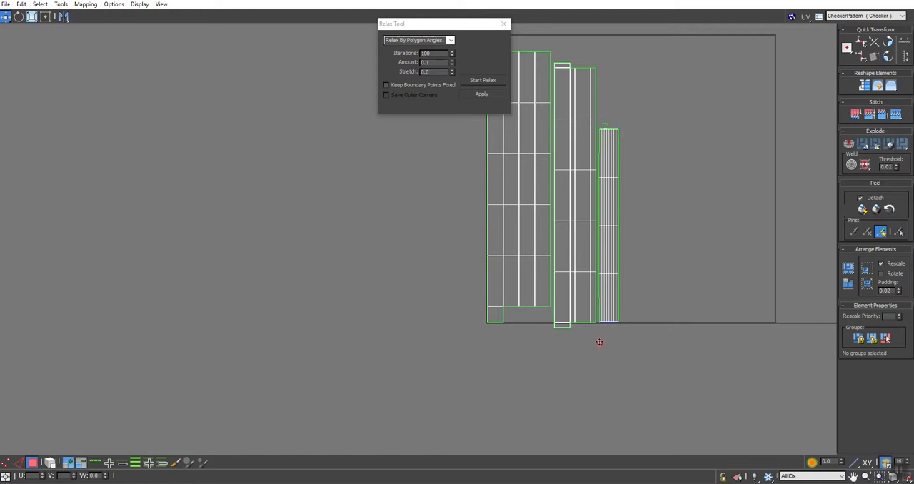
{"action": "scroll", "coordinate": [607, 324], "scroll_direction": "up", "scroll_amount": 10}
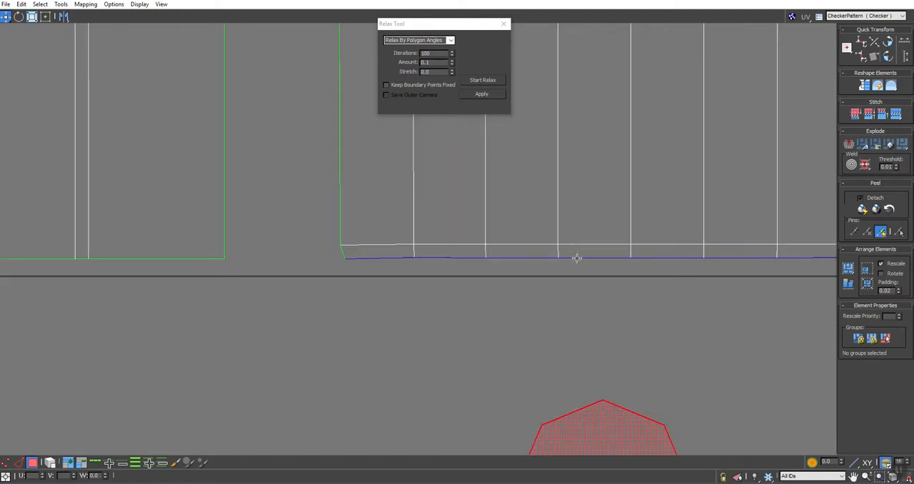
{"action": "key", "text": "2"}
{"action": "left_click", "coordinate": [581, 257]}
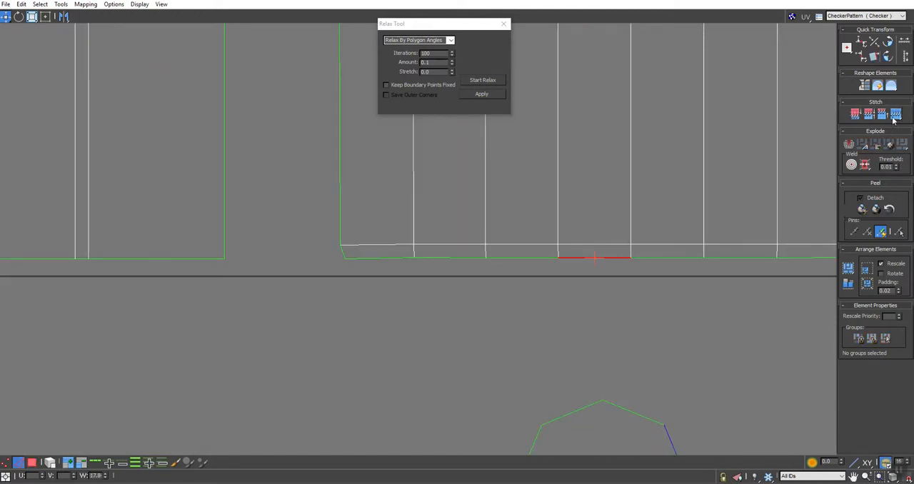
{"action": "middle_click_drag", "start_coordinate": [663, 244], "coordinate": [608, 313]}
{"action": "scroll", "coordinate": [578, 357], "scroll_direction": "down", "scroll_amount": 8}
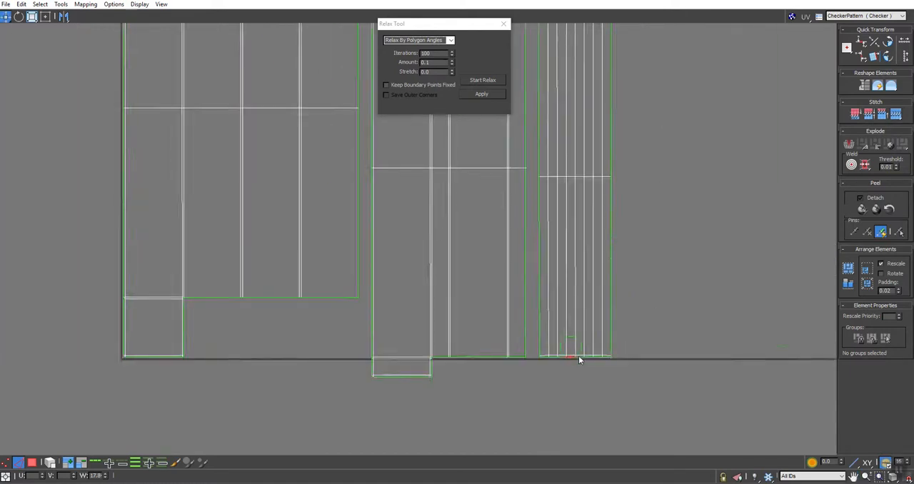
Relax all UV shells with Relax By Polygon Angles and pack them into the UV tile
{"action": "key", "text": "3"}
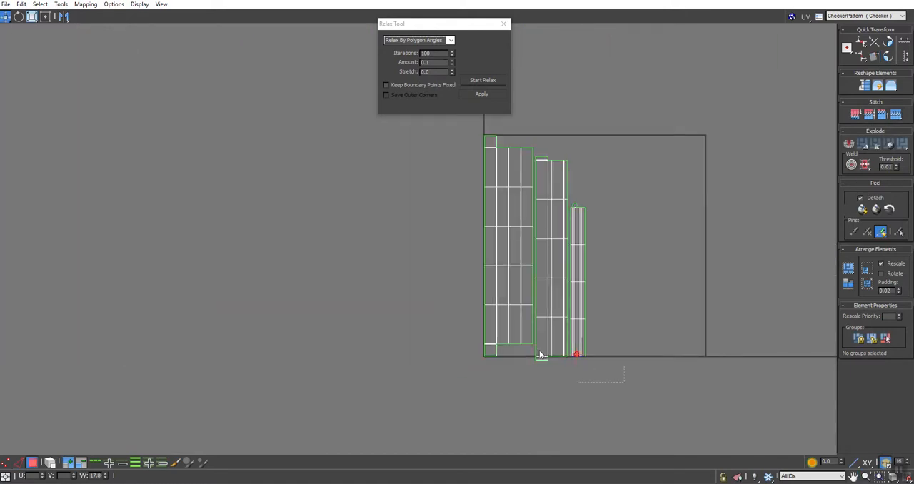
{"action": "key", "text": "ctrl+a"}
{"action": "left_click", "coordinate": [475, 80]}
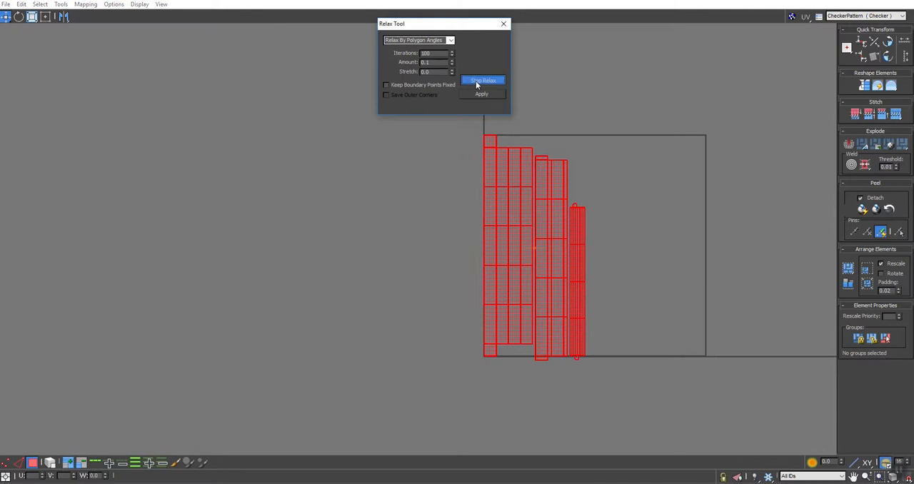
{"action": "left_click", "coordinate": [475, 81]}
{"action": "left_click", "coordinate": [608, 180]}
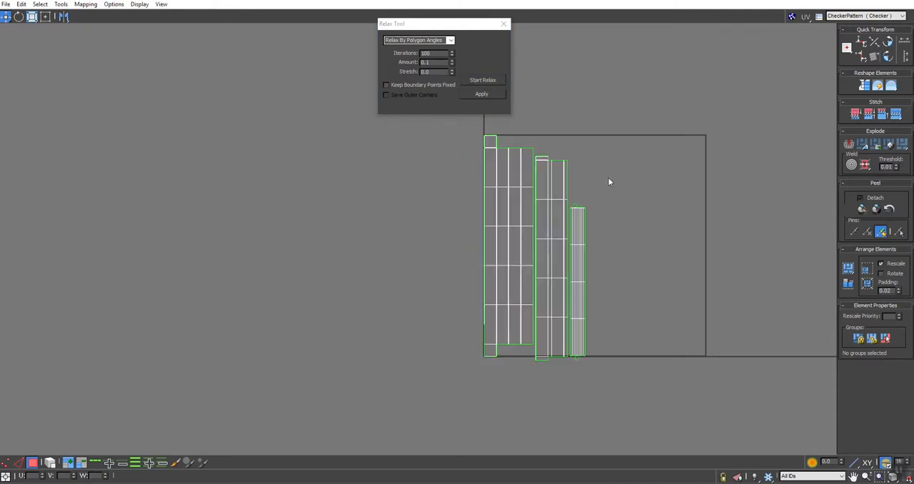
{"action": "left_click", "coordinate": [848, 267]}
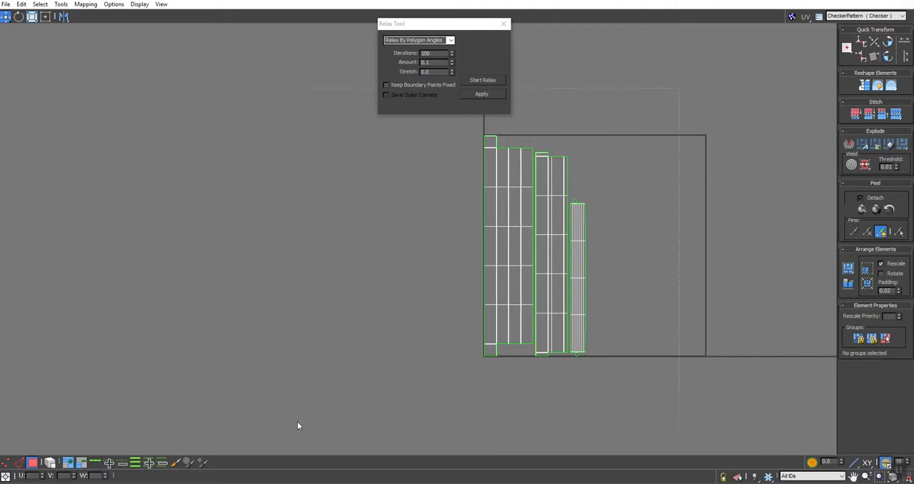
Restore the UV editor window and stretch all shells horizontally in Freeform mode until they fill the UV tile's width
{"action": "key", "text": "ctrl+a"}
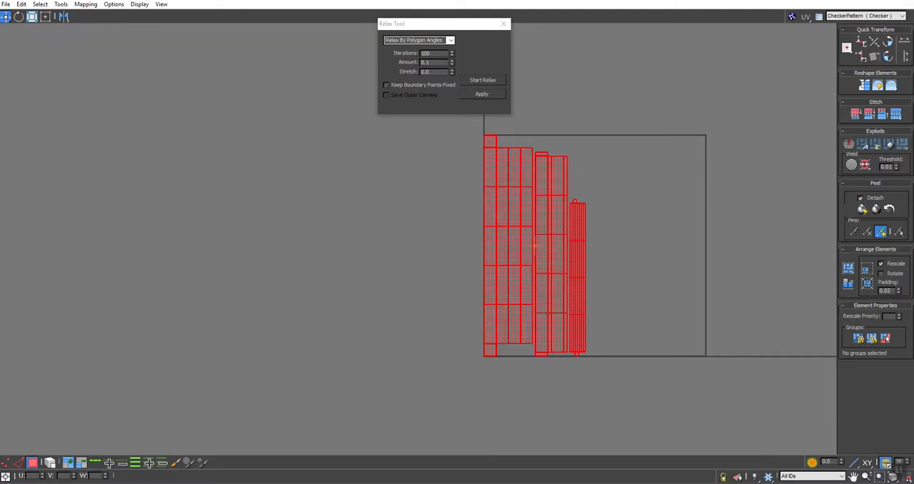
{"action": "left_click_drag", "start_coordinate": [825, 2], "coordinate": [739, 82]}
{"action": "middle_click_drag", "start_coordinate": [665, 178], "coordinate": [529, 254]}
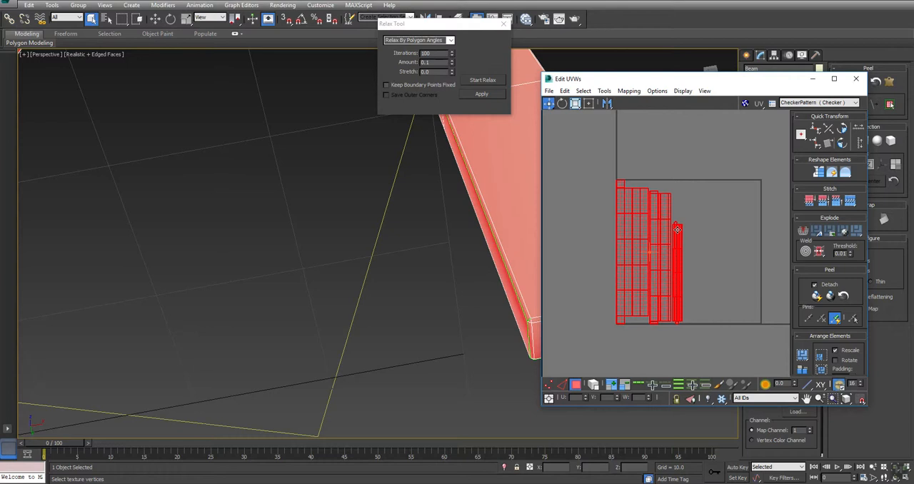
{"action": "left_click", "coordinate": [588, 104]}
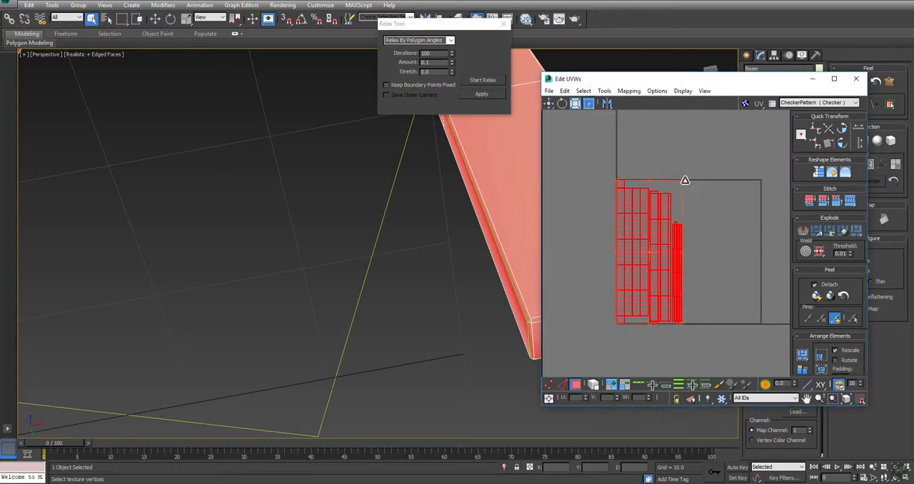
{"action": "left_click_drag", "start_coordinate": [686, 181], "coordinate": [762, 179]}
{"action": "scroll", "coordinate": [760, 180], "scroll_direction": "up", "scroll_amount": 5}
{"action": "scroll", "coordinate": [757, 180], "scroll_direction": "down", "scroll_amount": 3}
{"action": "scroll", "coordinate": [643, 302], "scroll_direction": "up", "scroll_amount": 5}
{"action": "left_click_drag", "start_coordinate": [648, 306], "coordinate": [650, 304]}
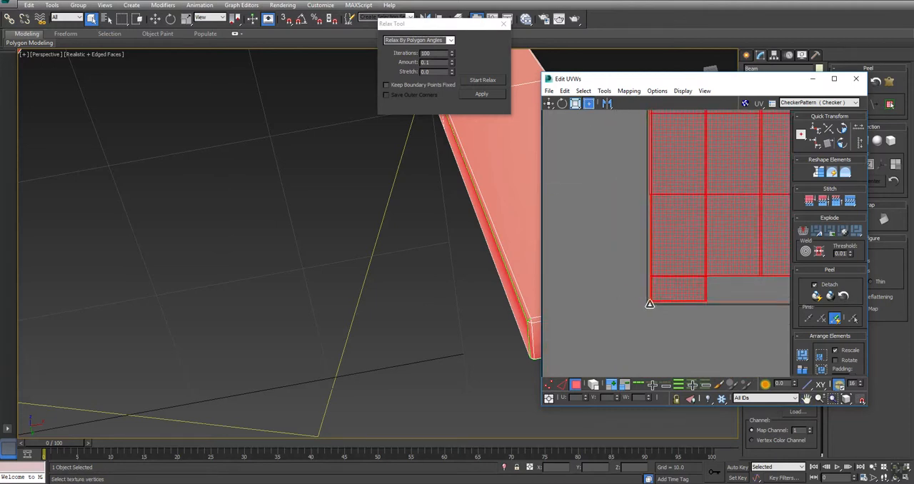
Close the UV editor, frame the whole object and collapse its Unwrap UVW modifier into an Editable Poly
{"action": "left_click", "coordinate": [857, 78]}
{"action": "key", "text": "z"}
{"action": "key", "text": "ctrl+r"}
{"action": "left_click_drag", "start_coordinate": [444, 170], "coordinate": [461, 257]}
{"action": "right_click", "coordinate": [461, 257]}
{"action": "scroll", "coordinate": [461, 256], "scroll_direction": "down", "scroll_amount": 3}
{"action": "middle_click_drag", "start_coordinate": [465, 229], "coordinate": [462, 236]}
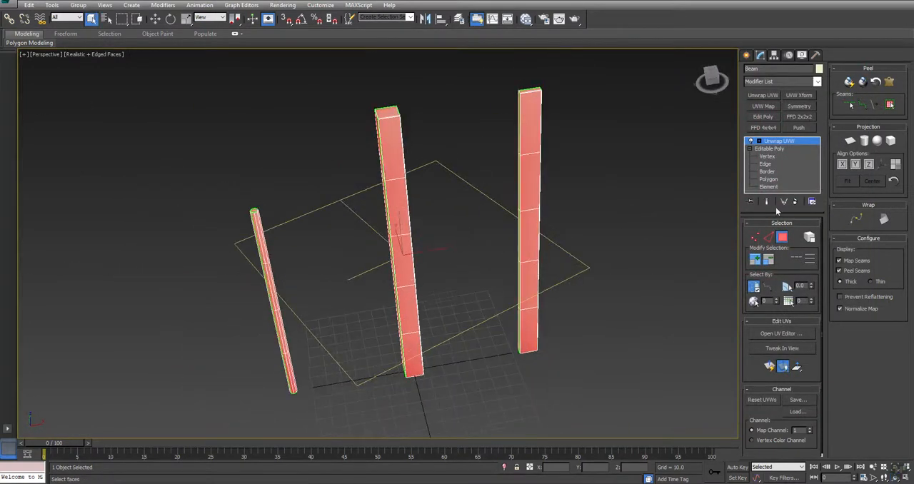
{"action": "right_click", "coordinate": [564, 144]}
{"action": "left_click", "coordinate": [676, 240]}
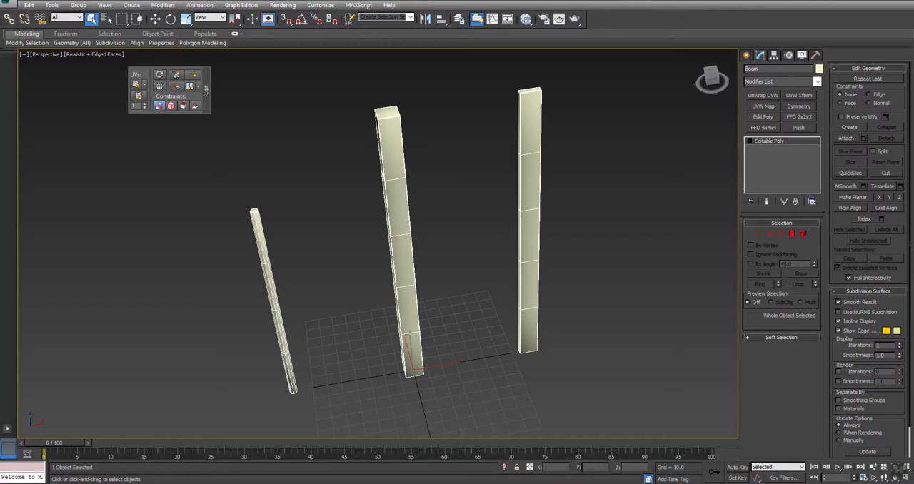
Export only the selected object as an FBX file named Posts_LP in the Post folder on the desktop
{"action": "left_click", "coordinate": [8, 4]}
{"action": "mouse_move", "coordinate": [50, 150]}
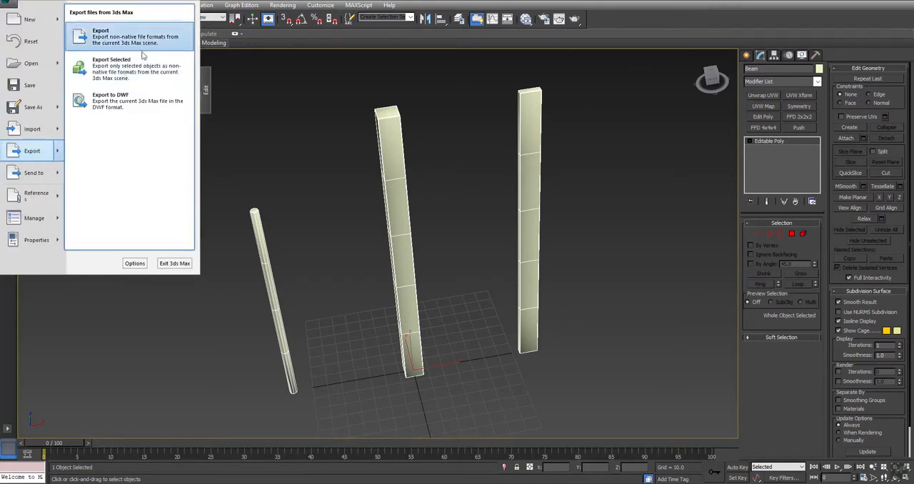
{"action": "left_click", "coordinate": [124, 72]}
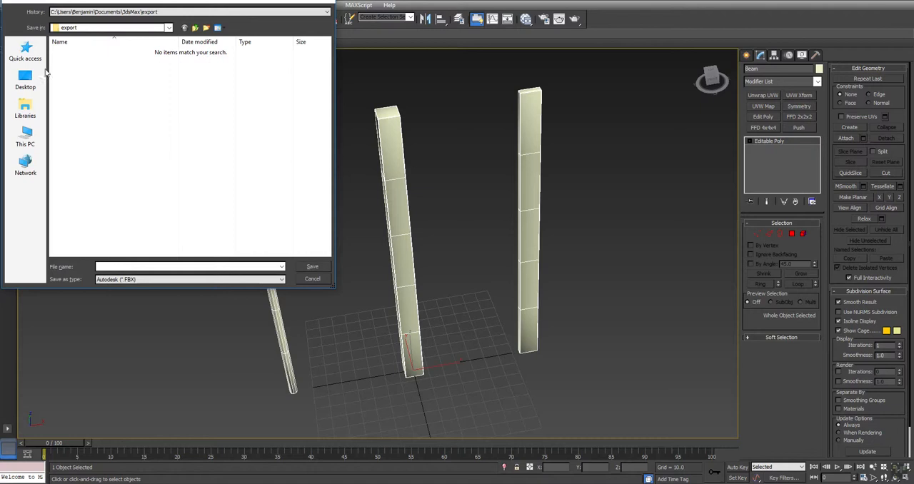
{"action": "type", "text": "C:\\Users\\Benjamin\\Desktop\\Post"}
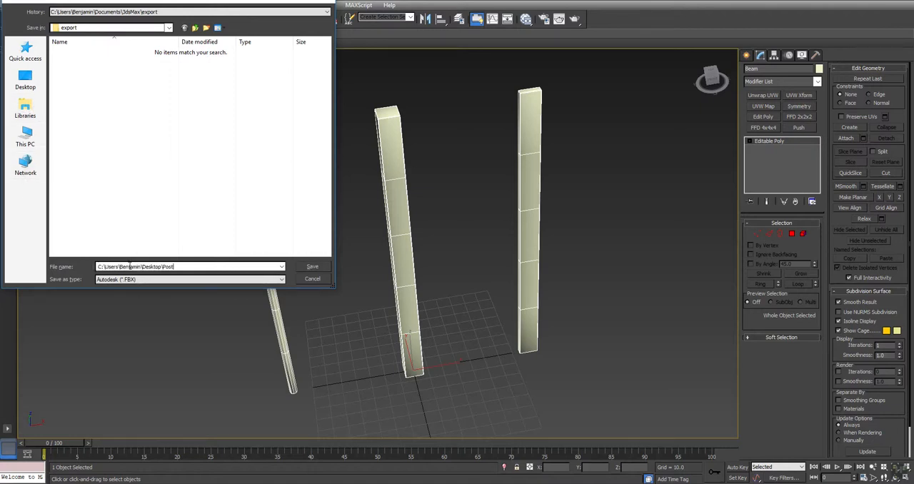
{"action": "key", "text": "Return"}
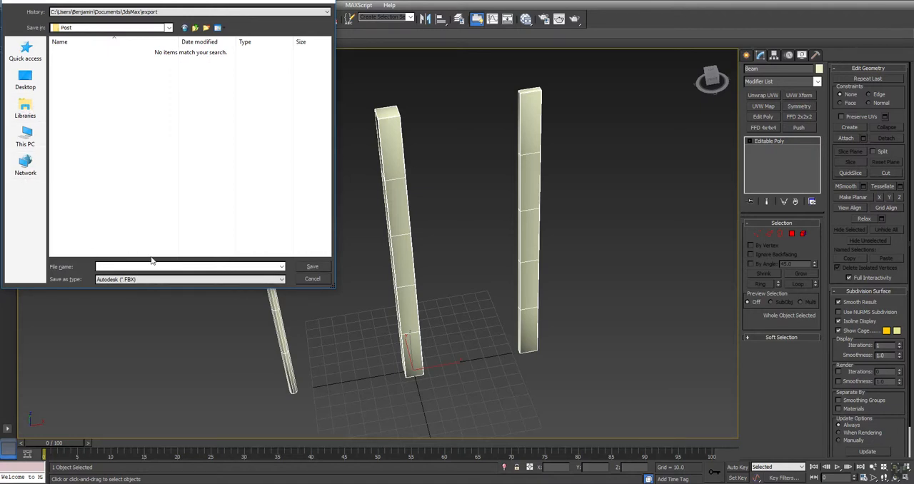
{"action": "type", "text": "Posts"}
{"action": "key", "text": "Tab"}
{"action": "key", "text": "shift+Tab"}
{"action": "key", "text": "Right"}
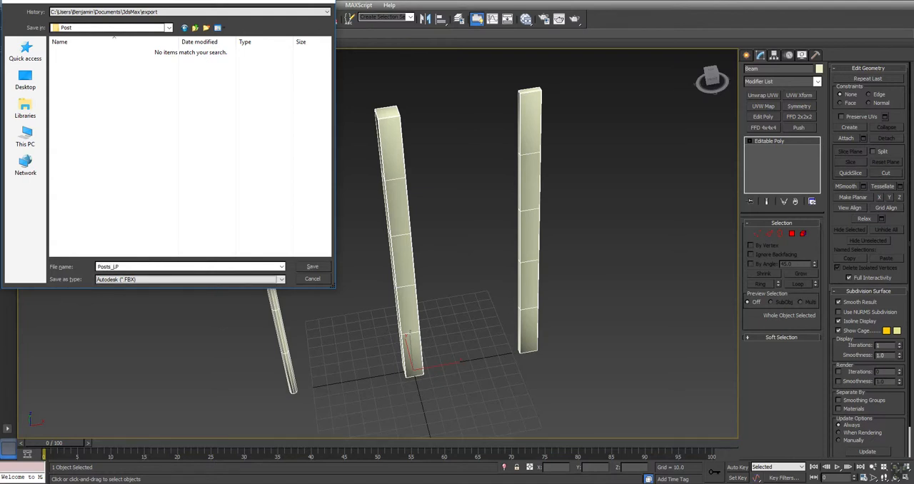
{"action": "key", "text": "Return"}
{"action": "key", "text": "Return"}
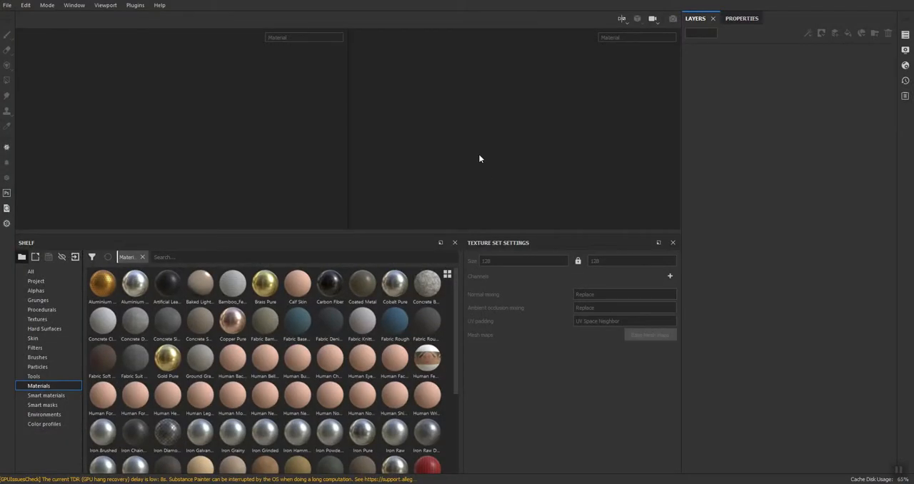
Switch to Substance Painter and create a new project from the Posts_LP mesh in the Post folder
{"action": "left_click", "coordinate": [7, 5]}
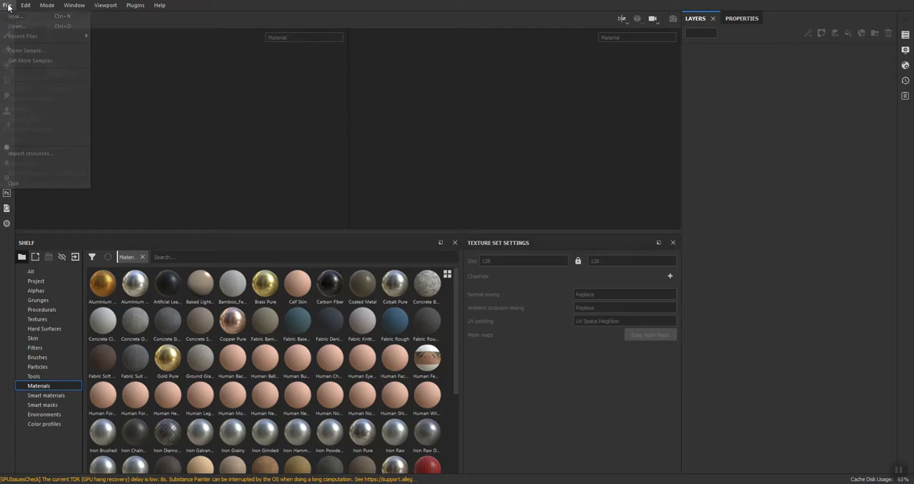
{"action": "left_click", "coordinate": [10, 20]}
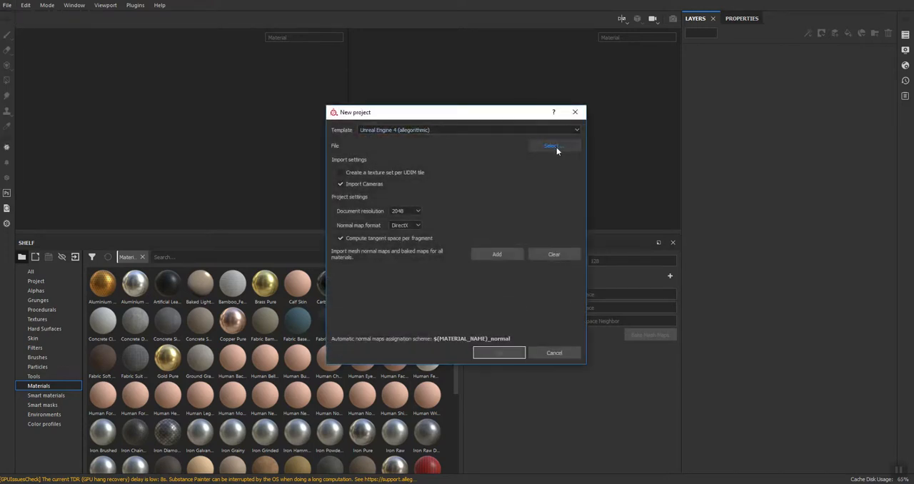
{"action": "left_click", "coordinate": [555, 147]}
{"action": "key", "text": "ctrl+v"}
{"action": "key", "text": "Return"}
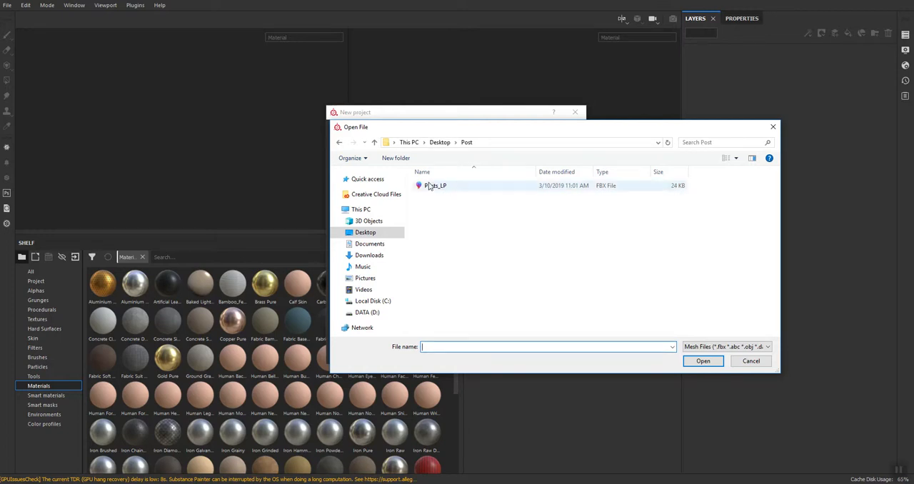
{"action": "double_click", "coordinate": [432, 185]}
{"action": "left_click", "coordinate": [501, 351]}
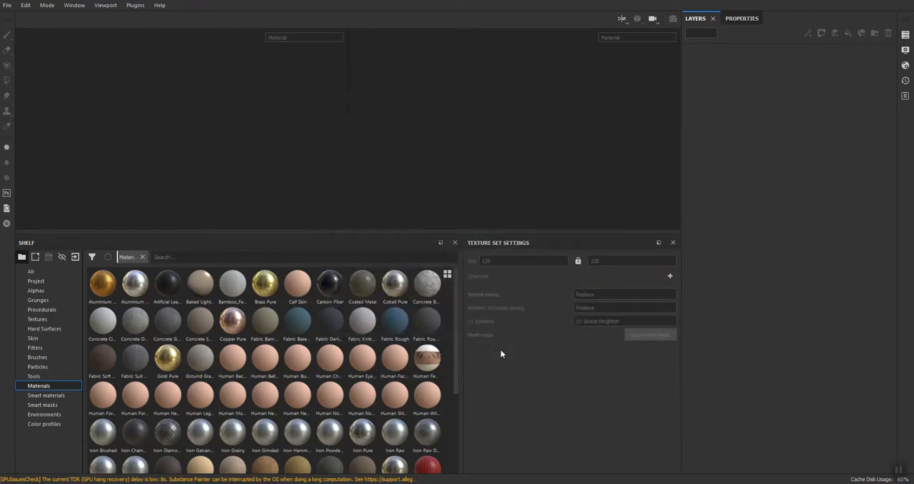
Enlarge the 3D and UV viewports and frame the posts and their complete UV layout in them
{"action": "left_click_drag", "start_coordinate": [450, 233], "coordinate": [450, 343]}
{"action": "middle_click_drag", "start_coordinate": [462, 107], "coordinate": [382, 271], "text": "alt"}
{"action": "scroll", "coordinate": [377, 258], "scroll_direction": "up", "scroll_amount": 2}
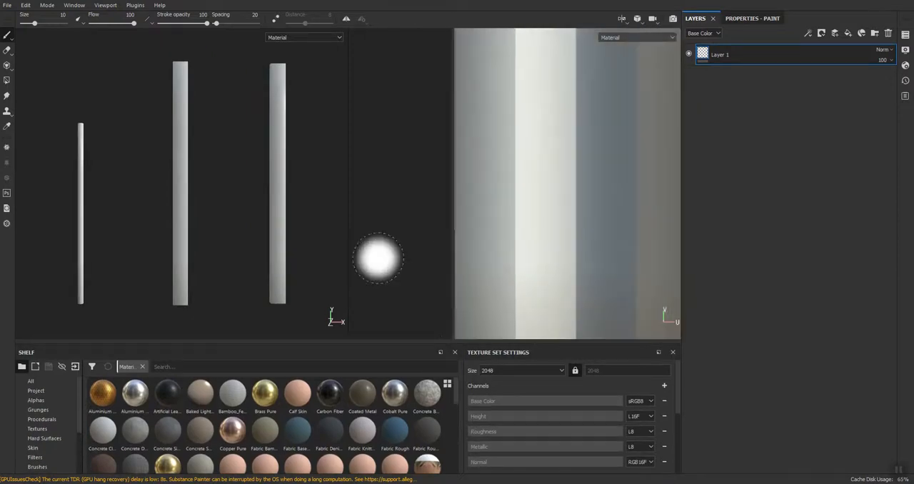
{"action": "scroll", "coordinate": [378, 258], "scroll_direction": "down", "scroll_amount": 4}
{"action": "middle_click_drag", "start_coordinate": [396, 231], "coordinate": [430, 194], "text": "alt"}
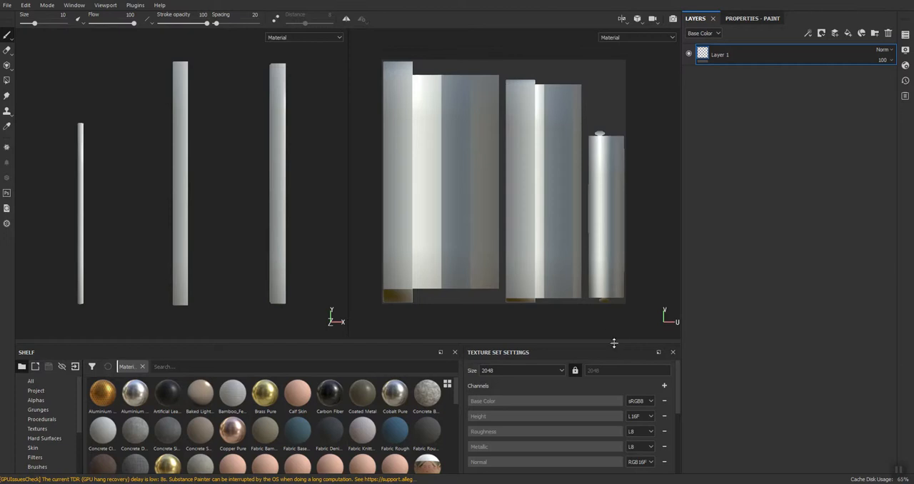
{"action": "left_click_drag", "start_coordinate": [612, 342], "coordinate": [617, 304]}
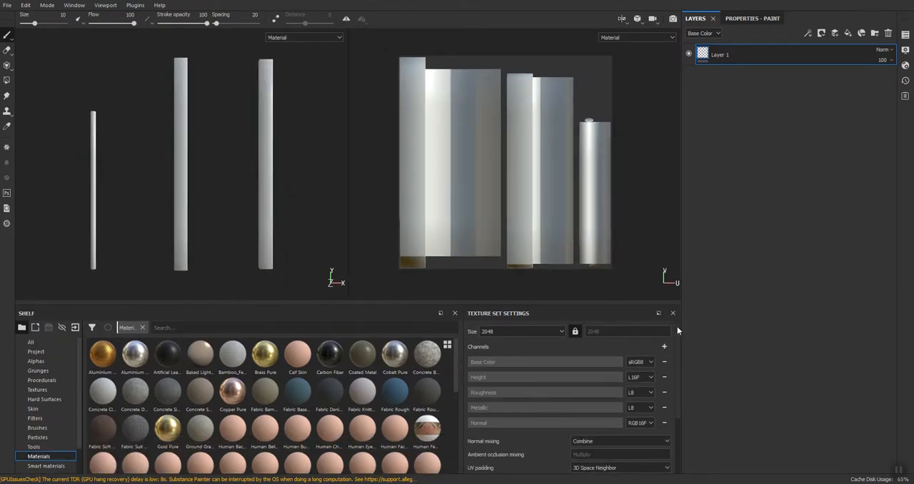
Bake all mesh maps at 2048 output size, using the low poly mesh as the high poly mesh
{"action": "scroll", "coordinate": [677, 335], "scroll_direction": "down", "scroll_amount": 3}
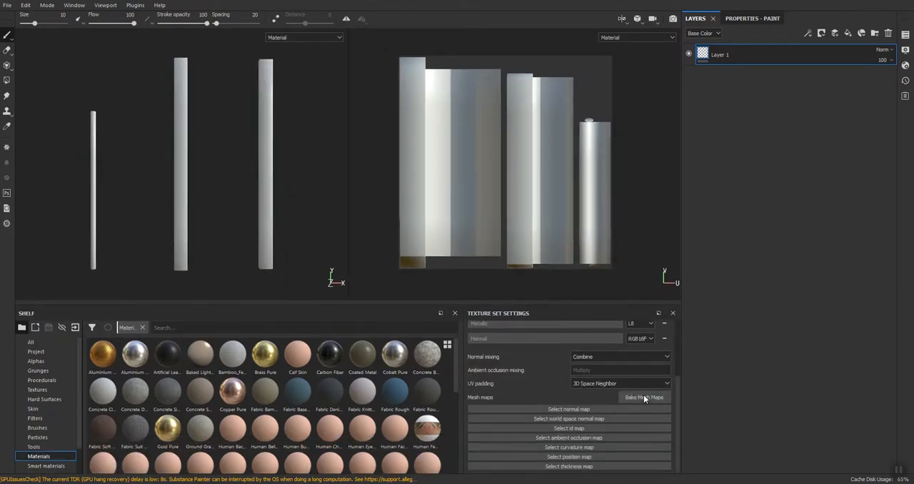
{"action": "left_click", "coordinate": [643, 397]}
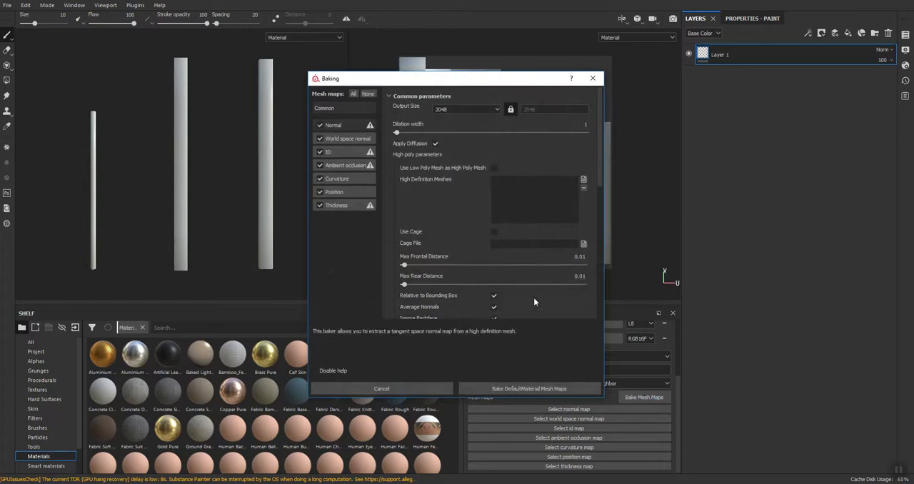
{"action": "left_click", "coordinate": [493, 167]}
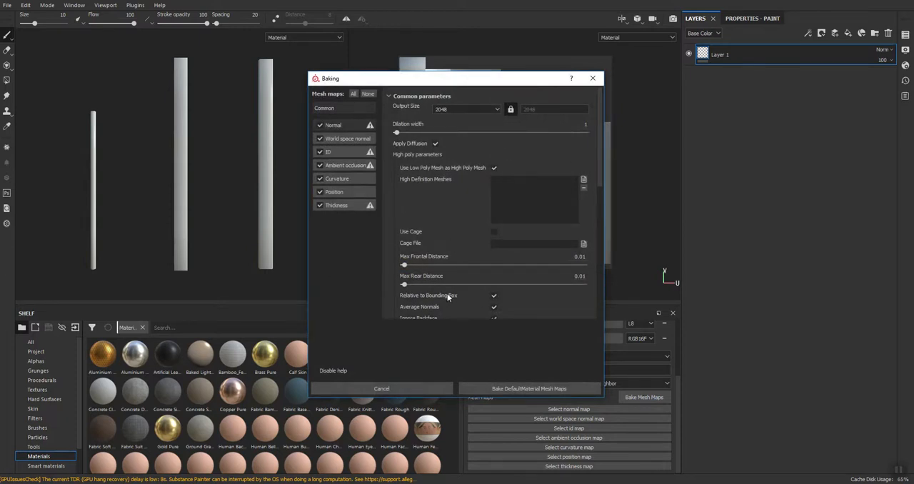
{"action": "left_click", "coordinate": [526, 388]}
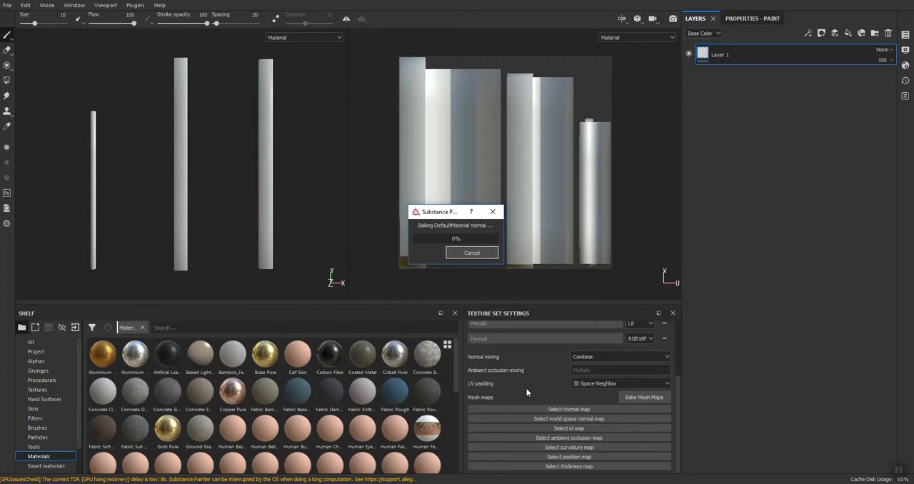
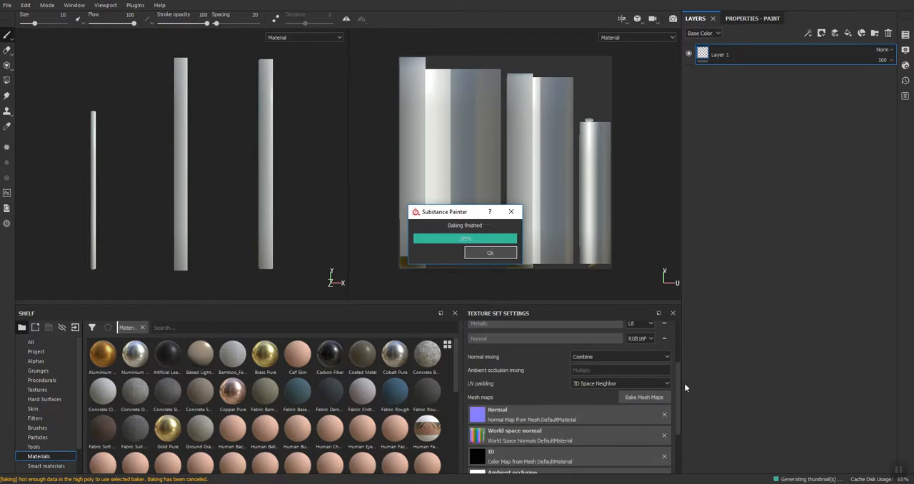
Unlock the texture set's square size ratio and set its size to 1024 by 2048
{"action": "left_click_drag", "start_coordinate": [678, 370], "coordinate": [679, 314]}
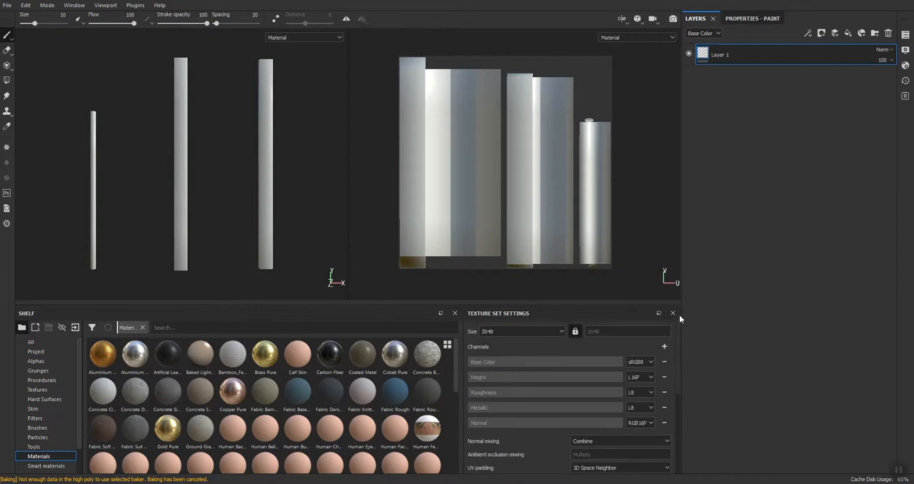
{"action": "left_click", "coordinate": [575, 331]}
{"action": "left_click", "coordinate": [561, 330]}
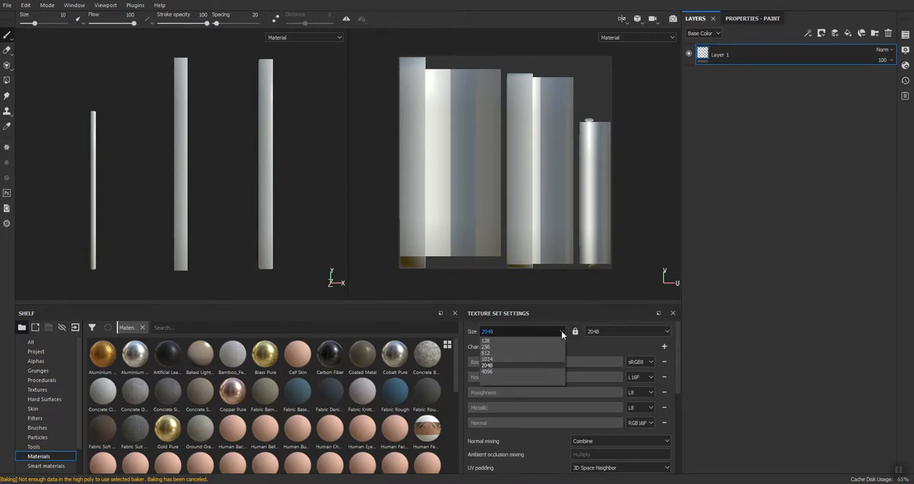
{"action": "left_click", "coordinate": [516, 359]}
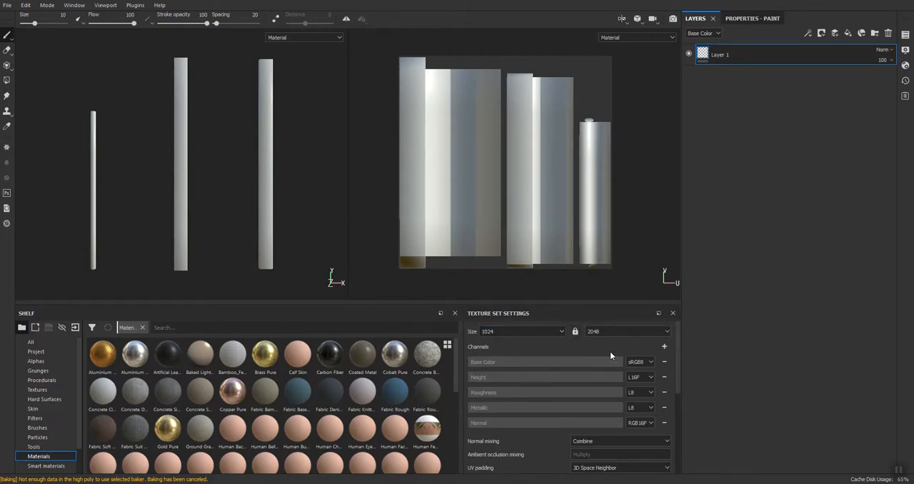
Rebake all mesh maps with the output size unlocked and matched to the 1024 by 2048 texture set
{"action": "scroll", "coordinate": [591, 348], "scroll_direction": "down", "scroll_amount": 4}
{"action": "left_click", "coordinate": [644, 366]}
{"action": "left_click", "coordinate": [510, 109]}
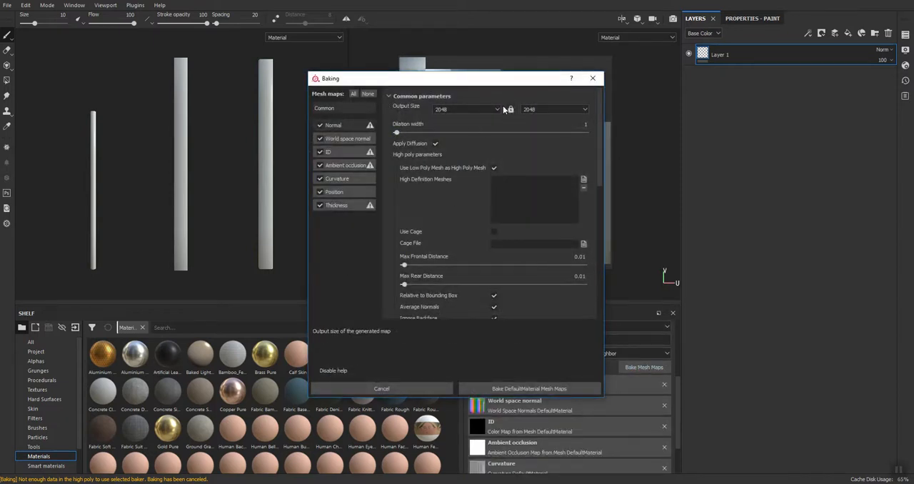
{"action": "left_click", "coordinate": [499, 112]}
{"action": "left_click", "coordinate": [464, 149]}
{"action": "left_click", "coordinate": [488, 389]}
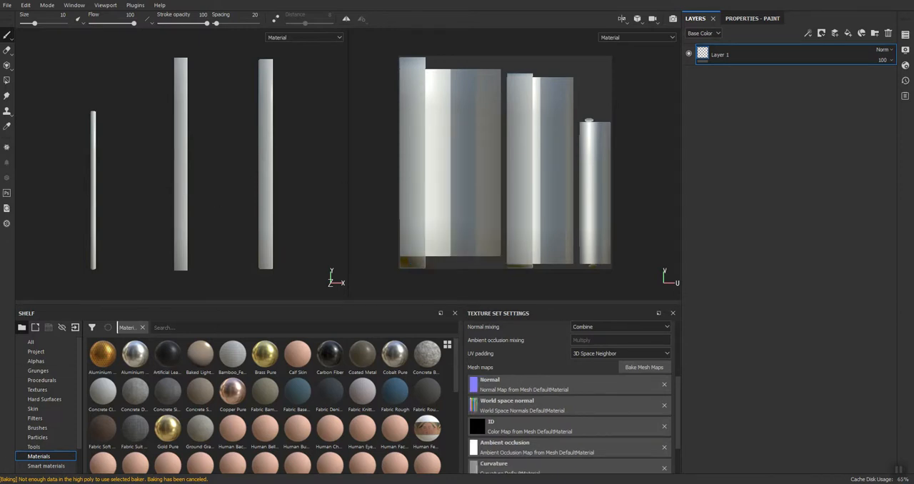
Show the smart materials and replace the default paint layer with a new empty folder
{"action": "left_click", "coordinate": [37, 466]}
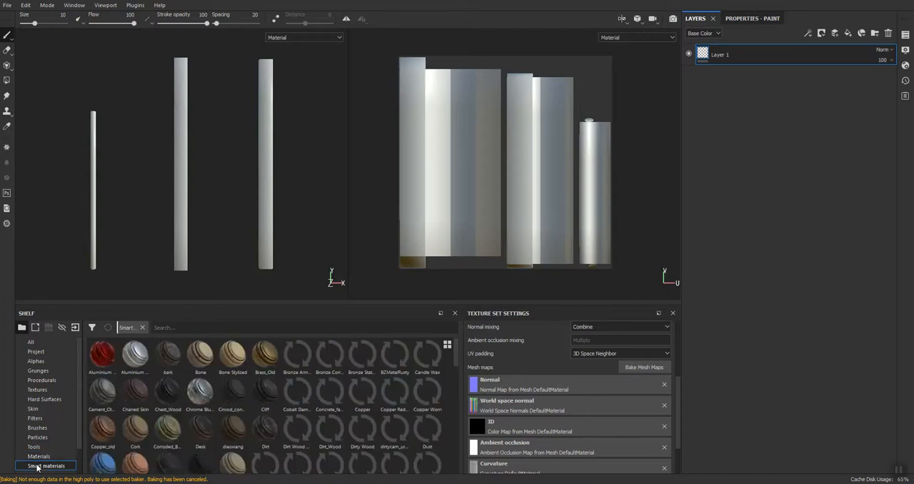
{"action": "left_click", "coordinate": [888, 34]}
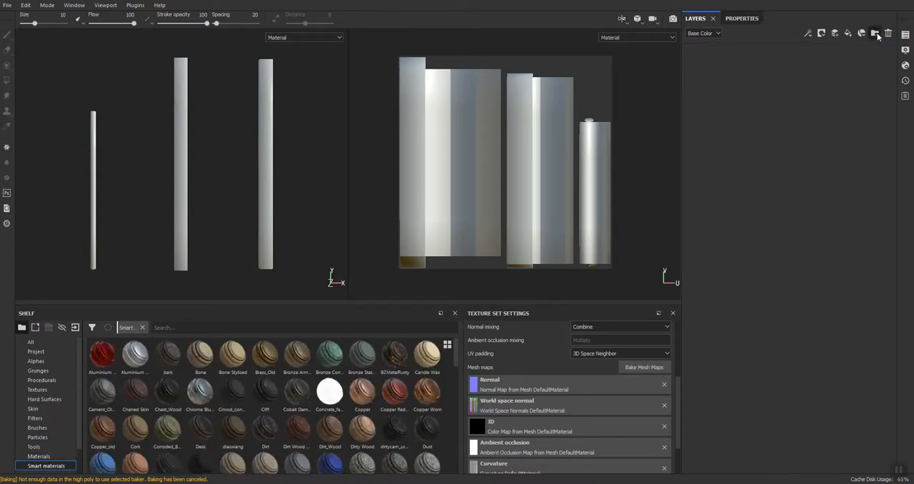
{"action": "left_click", "coordinate": [876, 33]}
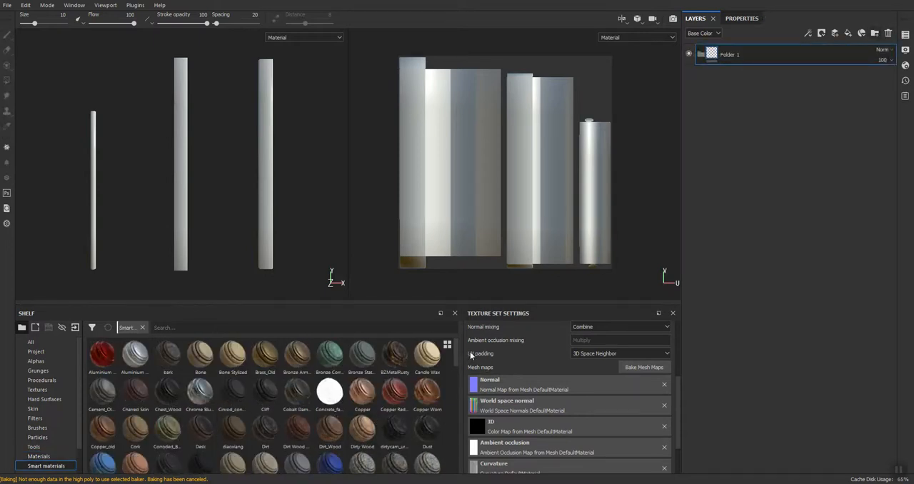
Add the Wood Chest Stylized smart material inside the new folder
{"action": "scroll", "coordinate": [452, 408], "scroll_direction": "down", "scroll_amount": 1}
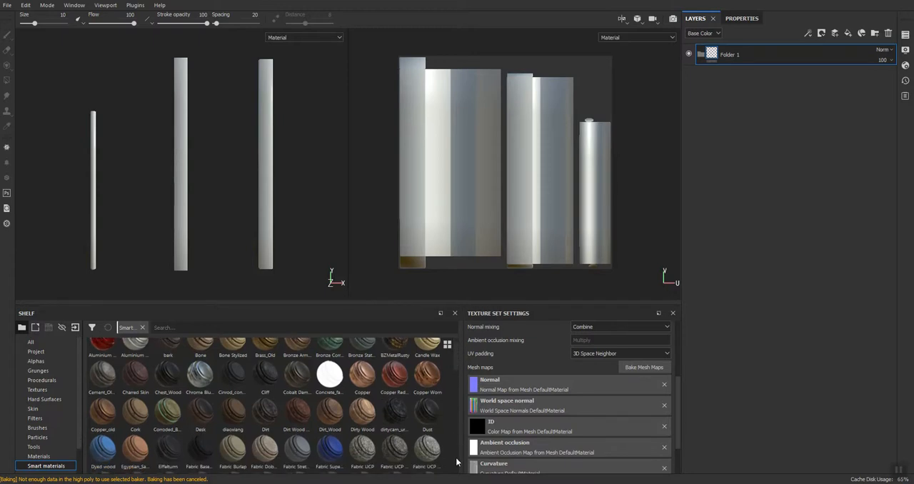
{"action": "scroll", "coordinate": [456, 464], "scroll_direction": "down", "scroll_amount": 5}
{"action": "scroll", "coordinate": [455, 464], "scroll_direction": "down", "scroll_amount": 5}
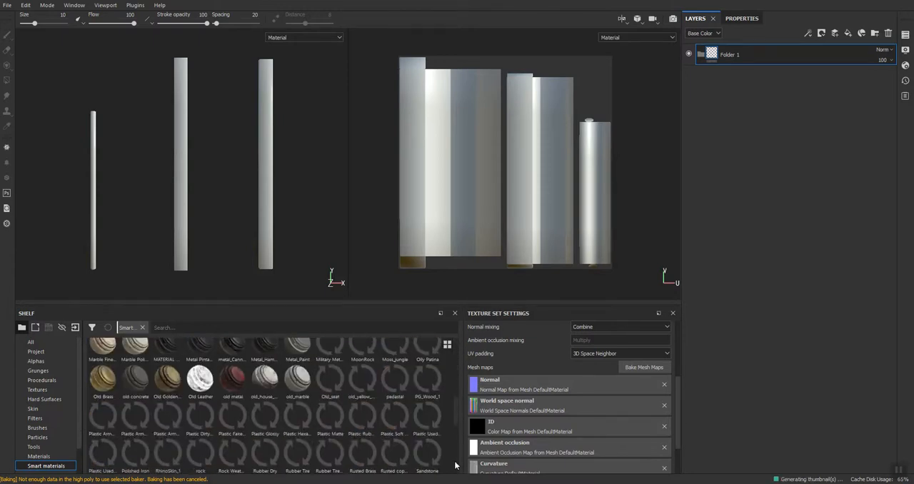
{"action": "scroll", "coordinate": [455, 465], "scroll_direction": "down", "scroll_amount": 5}
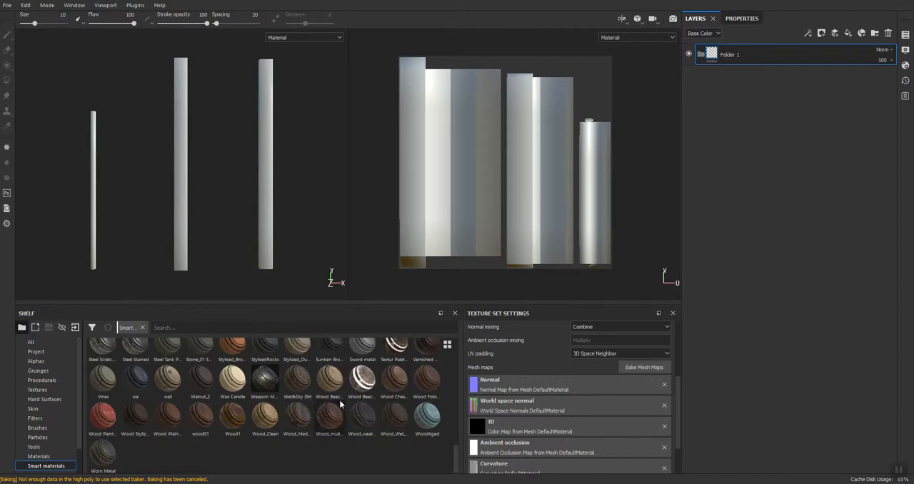
{"action": "mouse_move", "coordinate": [376, 382]}
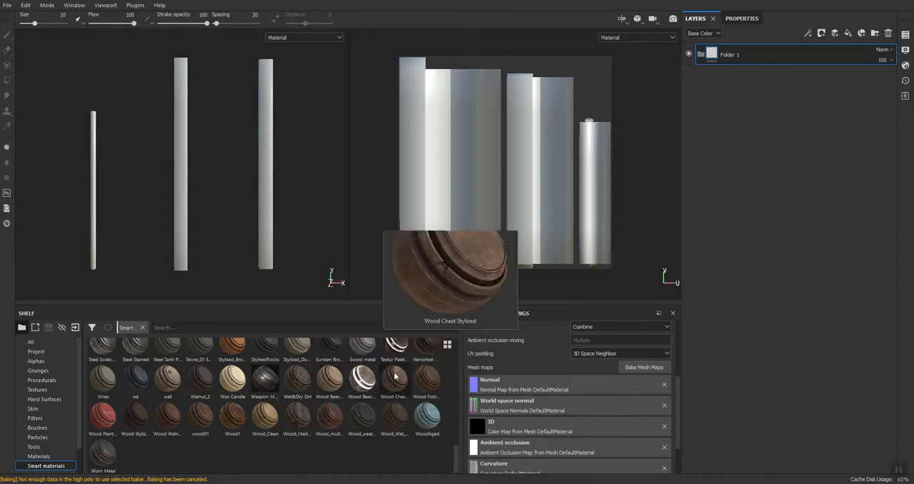
{"action": "left_click_drag", "start_coordinate": [392, 386], "coordinate": [793, 54]}
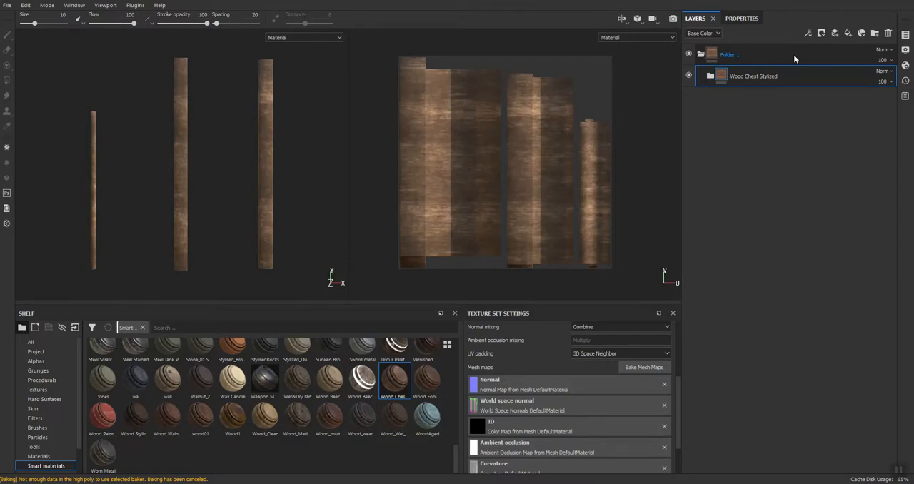
Expand the Wood Chest Stylized group, select its Base layer, and place the enlarged fill properties above the layer stack
{"action": "left_click", "coordinate": [708, 76]}
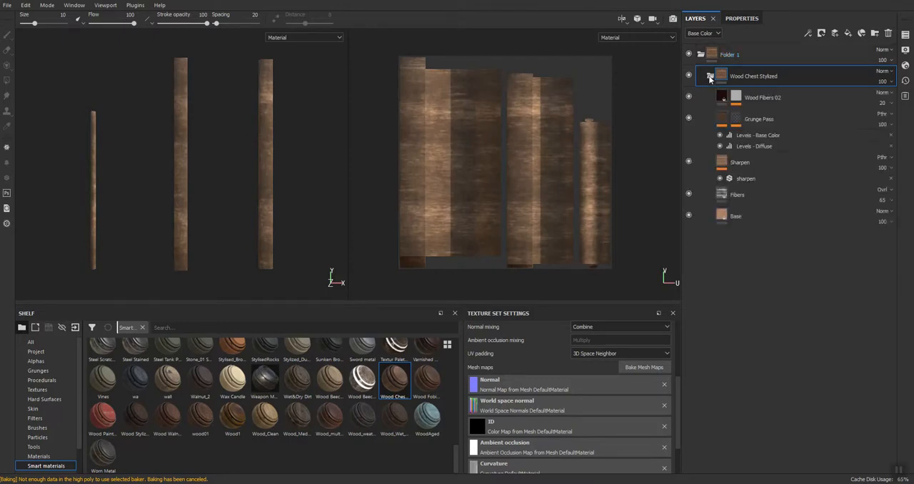
{"action": "left_click", "coordinate": [724, 215]}
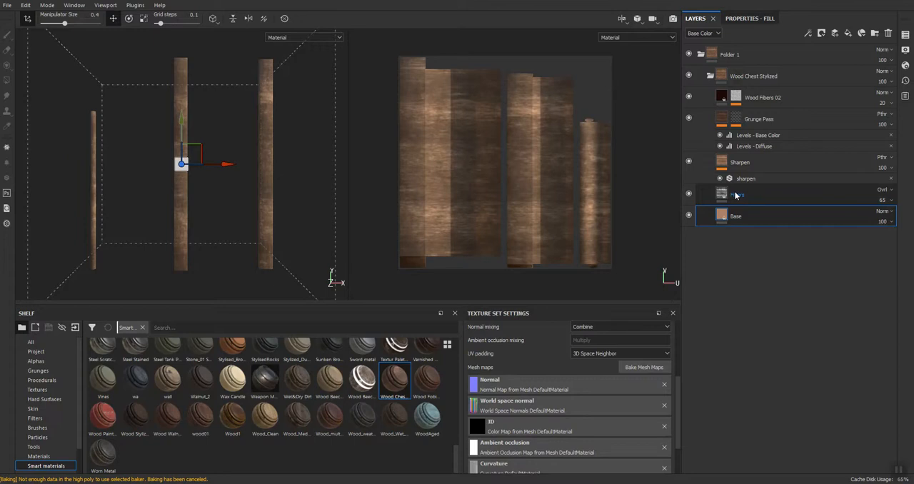
{"action": "mouse_move", "coordinate": [749, 18]}
{"action": "left_mouse_down"}
{"action": "mouse_move", "coordinate": [721, 214]}
{"action": "mouse_move", "coordinate": [730, 268]}
{"action": "mouse_move", "coordinate": [735, 19]}
{"action": "mouse_move", "coordinate": [686, 379]}
{"action": "mouse_move", "coordinate": [706, 337]}
{"action": "mouse_move", "coordinate": [743, 298]}
{"action": "mouse_move", "coordinate": [730, 460]}
{"action": "mouse_move", "coordinate": [733, 241]}
{"action": "mouse_move", "coordinate": [754, 21]}
{"action": "mouse_move", "coordinate": [760, 33]}
{"action": "left_mouse_up"}
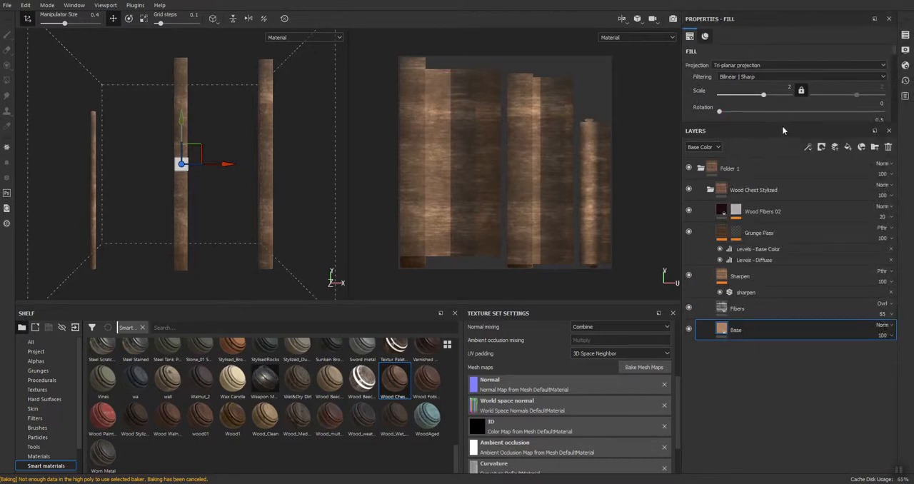
{"action": "left_click_drag", "start_coordinate": [781, 121], "coordinate": [771, 213]}
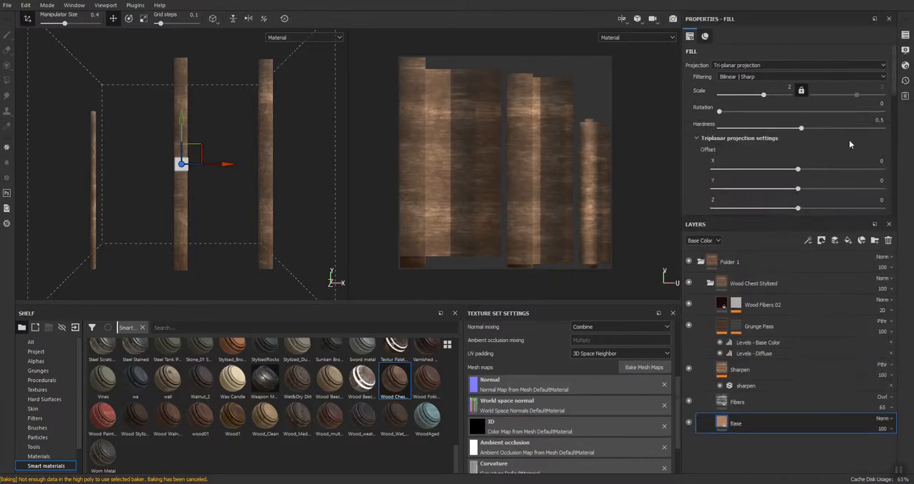
Set the Fibers layer's UV projection rotation to 0 so the grain runs along the posts
{"action": "left_click", "coordinate": [880, 104]}
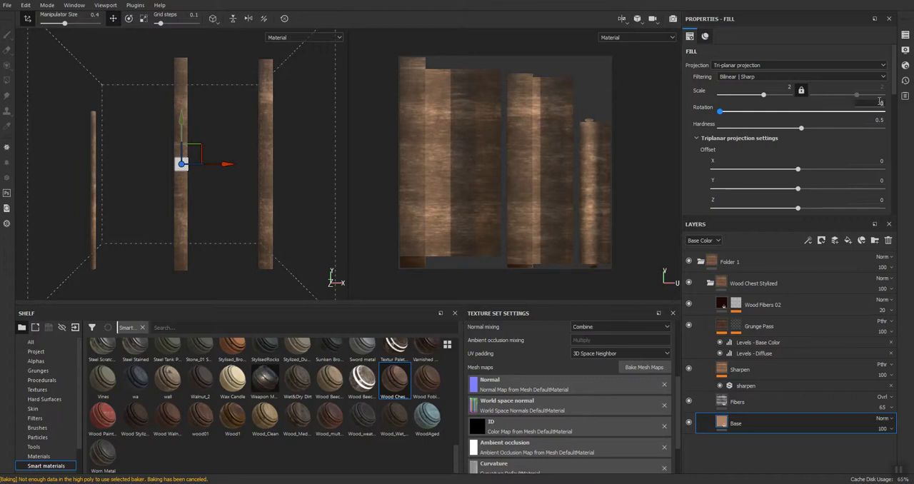
{"action": "left_click", "coordinate": [787, 402]}
{"action": "left_click", "coordinate": [880, 115]}
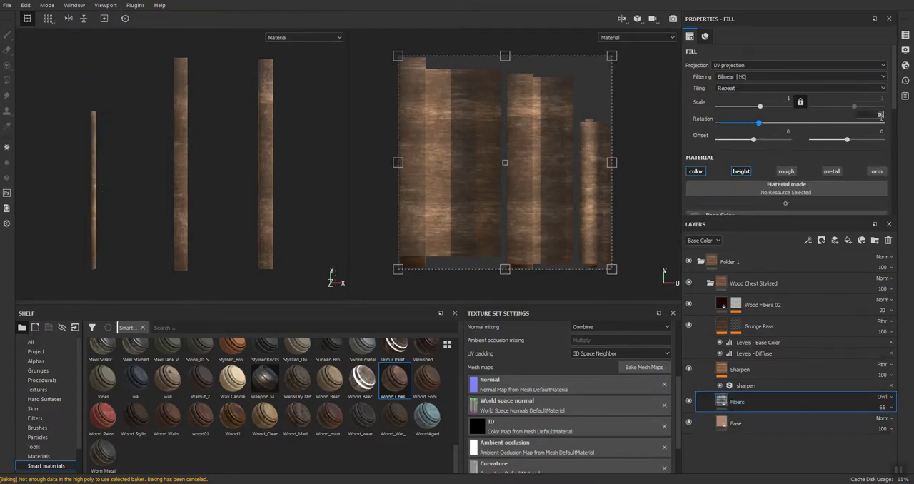
{"action": "key", "text": "Return"}
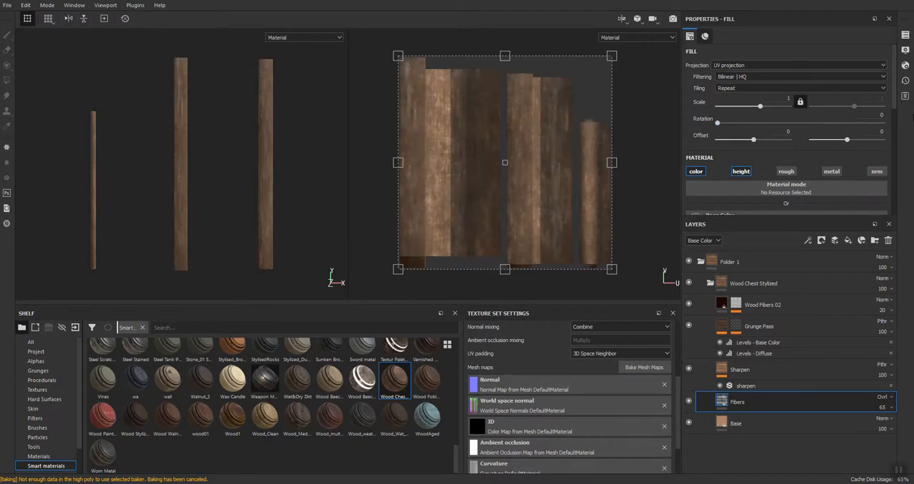
Set the rotation of the wood_pattern_01 fill in the Wood Fibers 02 mask to 90
{"action": "left_click", "coordinate": [742, 369]}
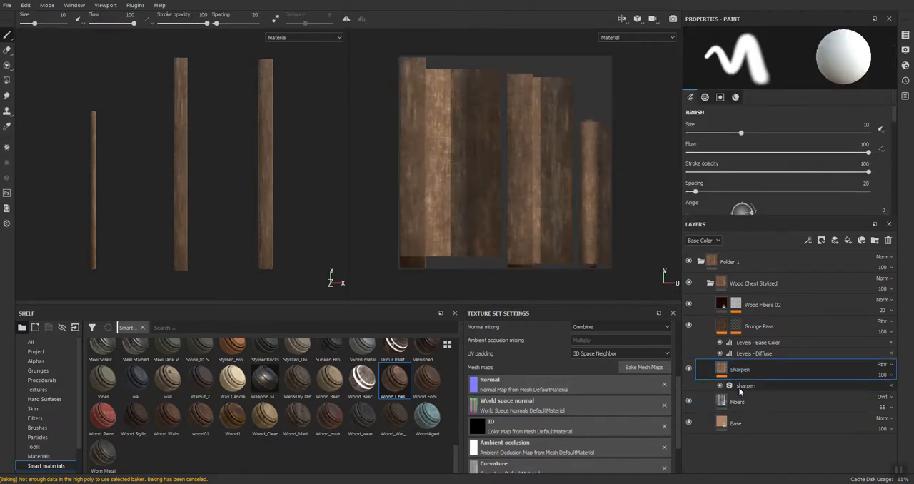
{"action": "left_click", "coordinate": [739, 389]}
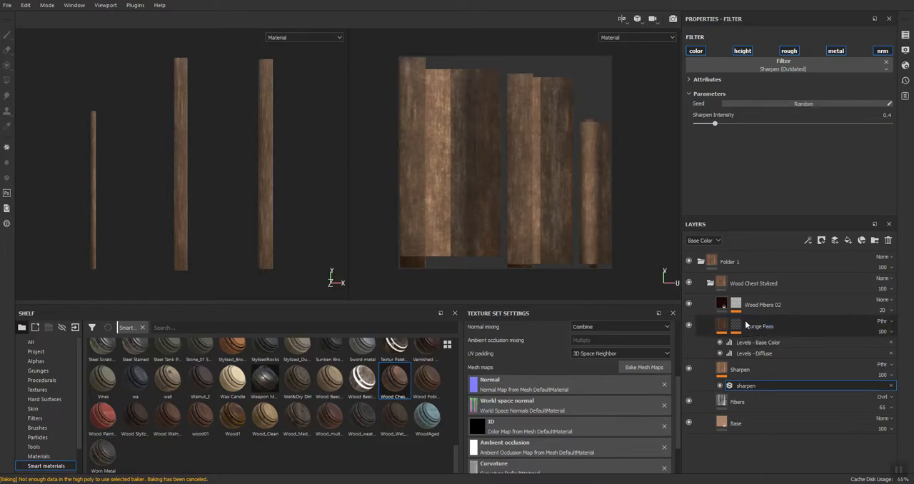
{"action": "left_click", "coordinate": [745, 326]}
{"action": "left_click", "coordinate": [737, 303]}
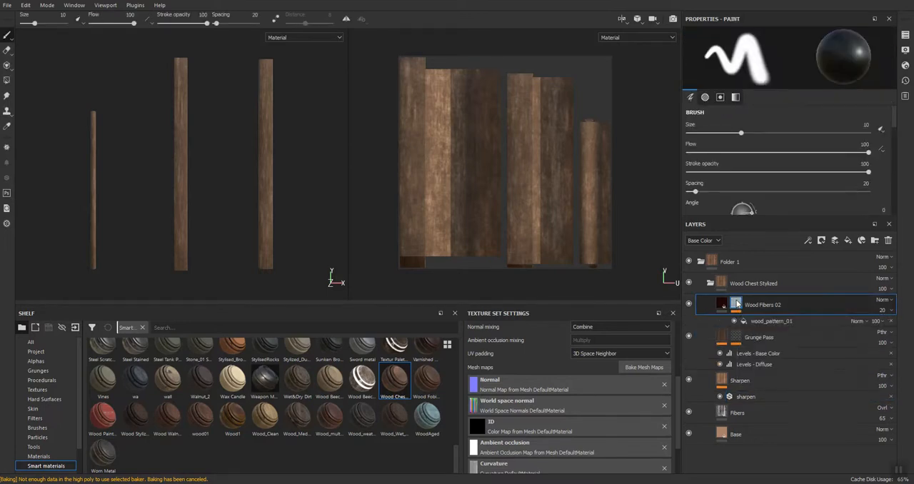
{"action": "left_click", "coordinate": [762, 321]}
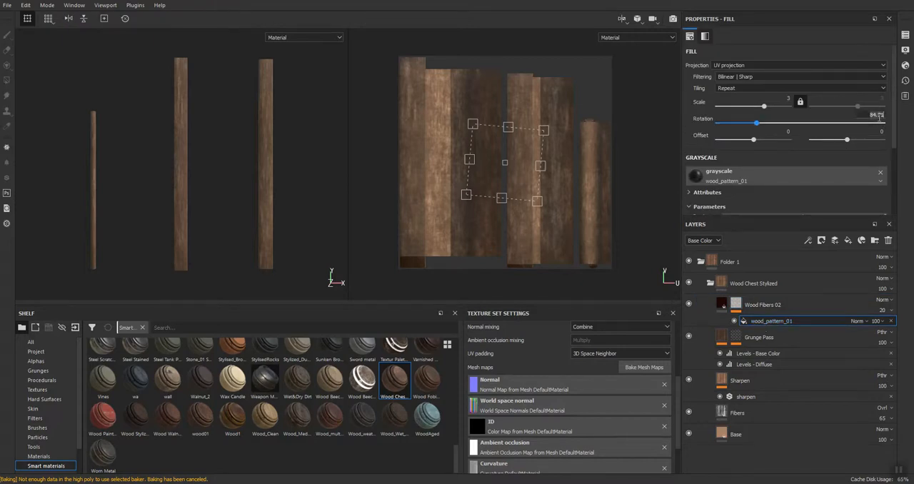
{"action": "type", "text": "0"}
{"action": "key", "text": "Return"}
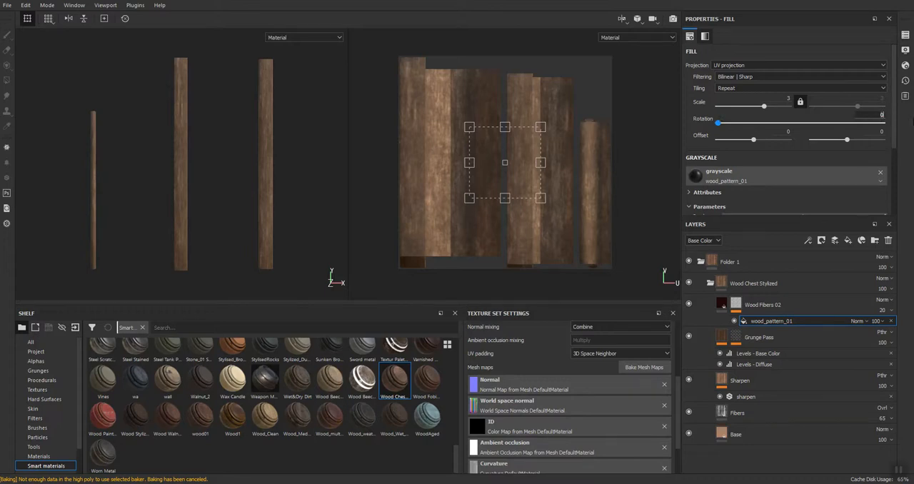
{"action": "key", "text": "Return"}
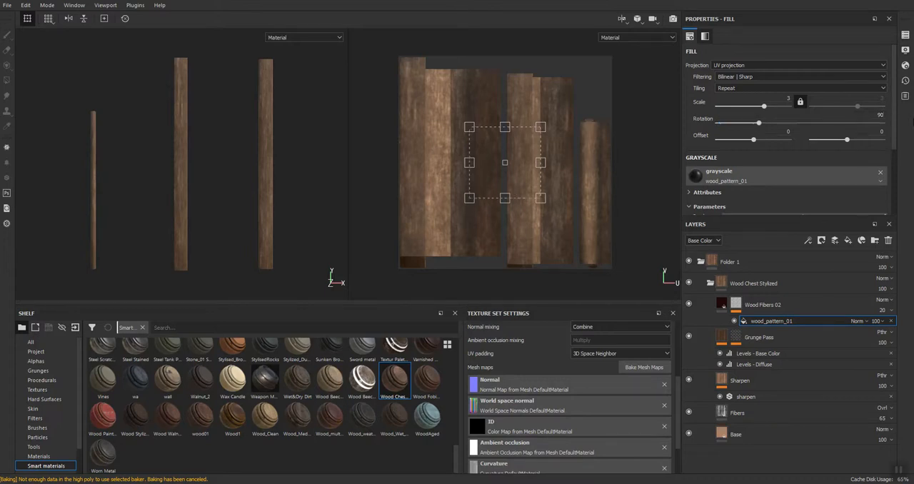
Select the Wood Fibers 02 mask and set the brush angle to 90
{"action": "left_click", "coordinate": [736, 304]}
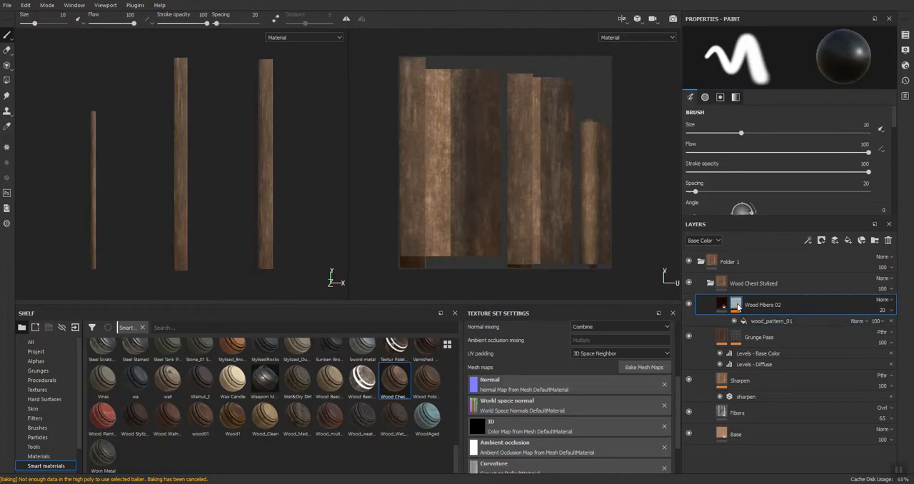
{"action": "mouse_move", "coordinate": [737, 305]}
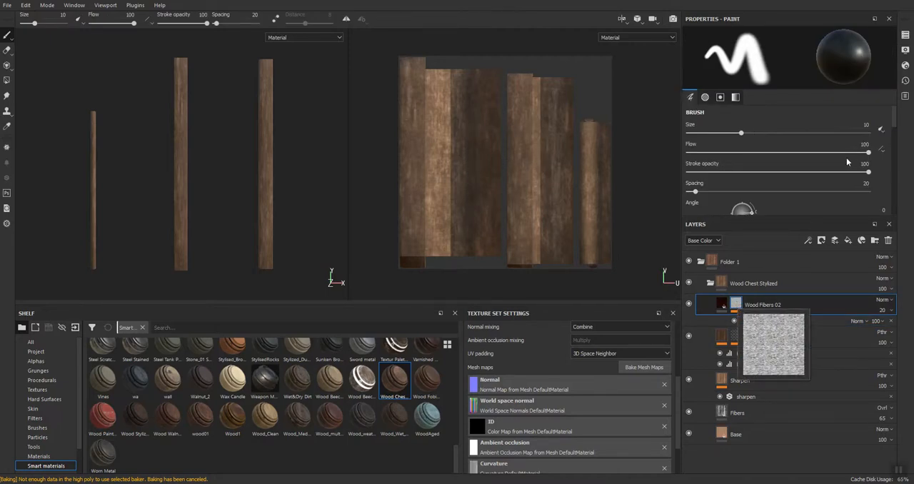
{"action": "scroll", "coordinate": [846, 163], "scroll_direction": "down", "scroll_amount": 1}
{"action": "type", "text": "90"}
{"action": "key", "text": "Return"}
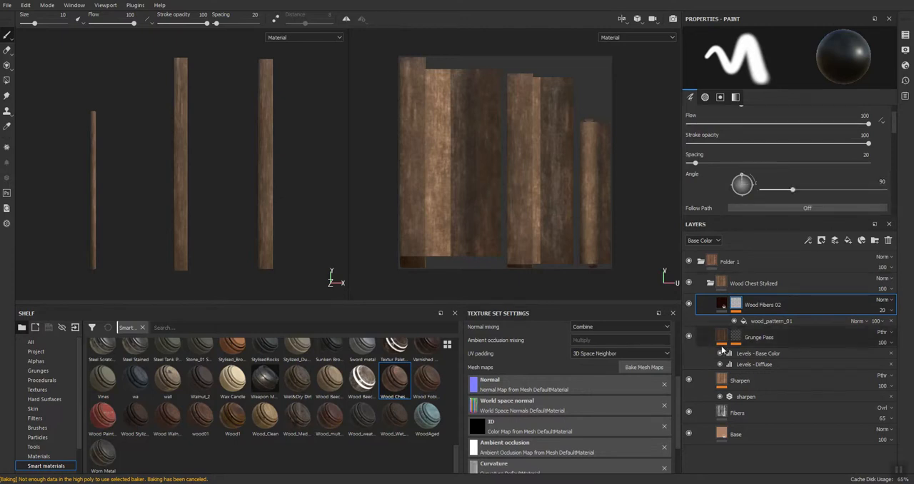
Set the Wood Fibers 02 layer's fill rotation to 90, and select the parent folder
{"action": "left_click", "coordinate": [721, 308]}
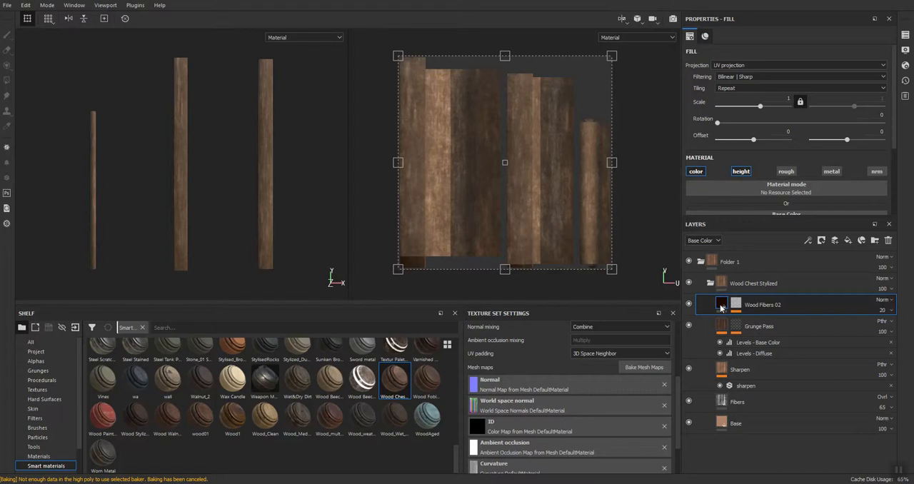
{"action": "left_click", "coordinate": [893, 116]}
{"action": "type", "text": "90"}
{"action": "key", "text": "Return"}
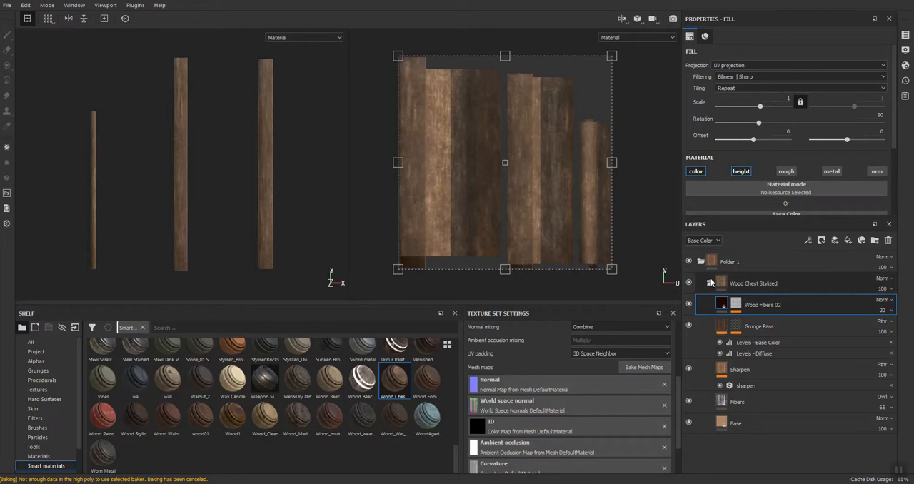
{"action": "left_click", "coordinate": [739, 278]}
{"action": "left_click", "coordinate": [742, 268]}
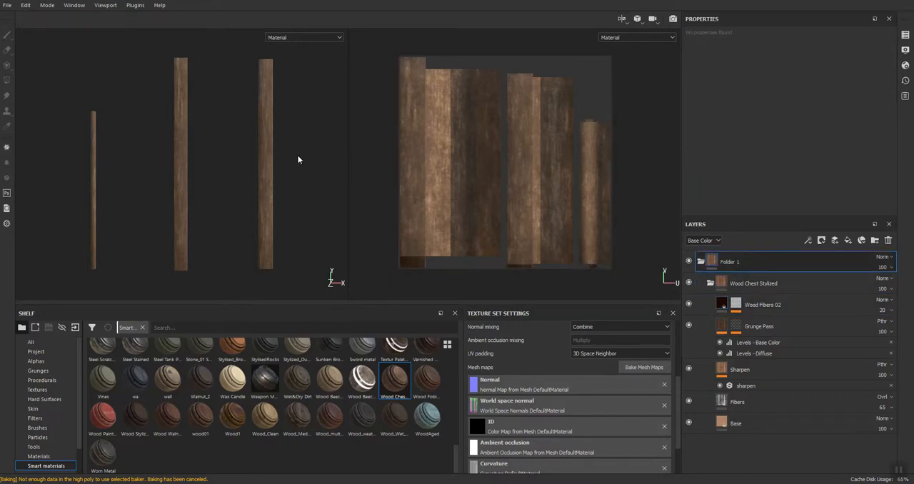
Save the project under the name Post
{"action": "left_click_drag", "start_coordinate": [126, 152], "coordinate": [132, 176], "text": "alt"}
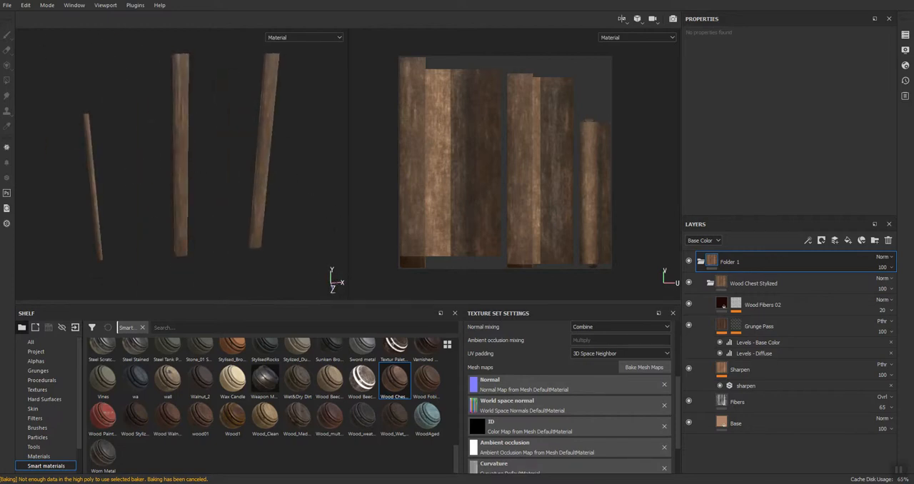
{"action": "left_click", "coordinate": [7, 5]}
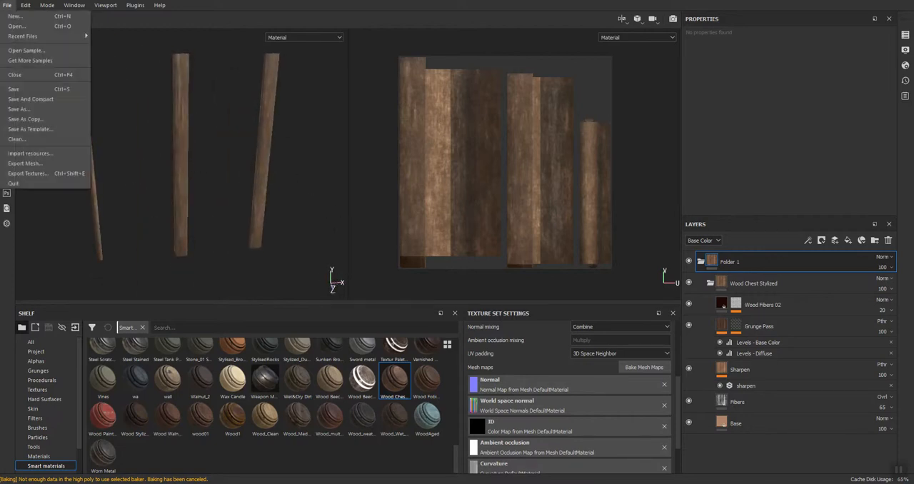
{"action": "left_click", "coordinate": [22, 89]}
{"action": "type", "text": "C:\\Users\\Benjamin\\Desktop\\Post"}
{"action": "key", "text": "Return"}
{"action": "type", "text": "Post"}
{"action": "key", "text": "Return"}
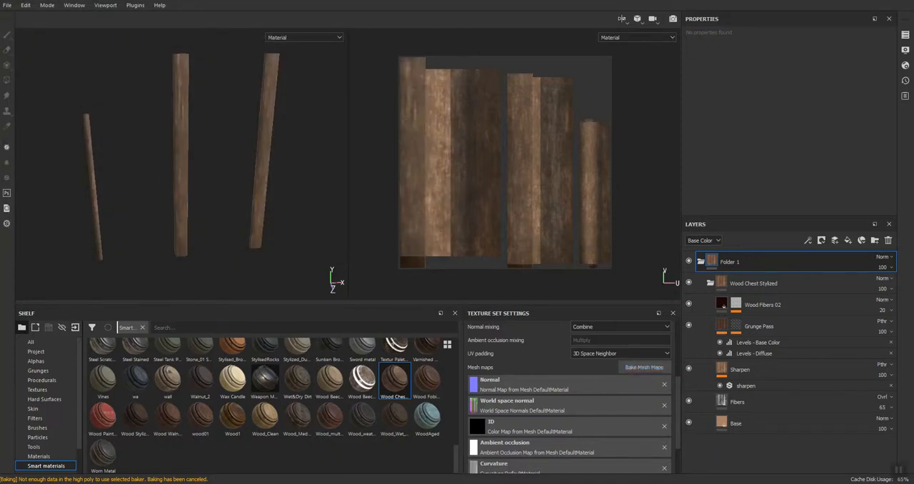
Export the DefaultMaterial texture set to the Post folder on the desktop with the Unreal Engine 4 (Packed) configuration
{"action": "left_click", "coordinate": [7, 5]}
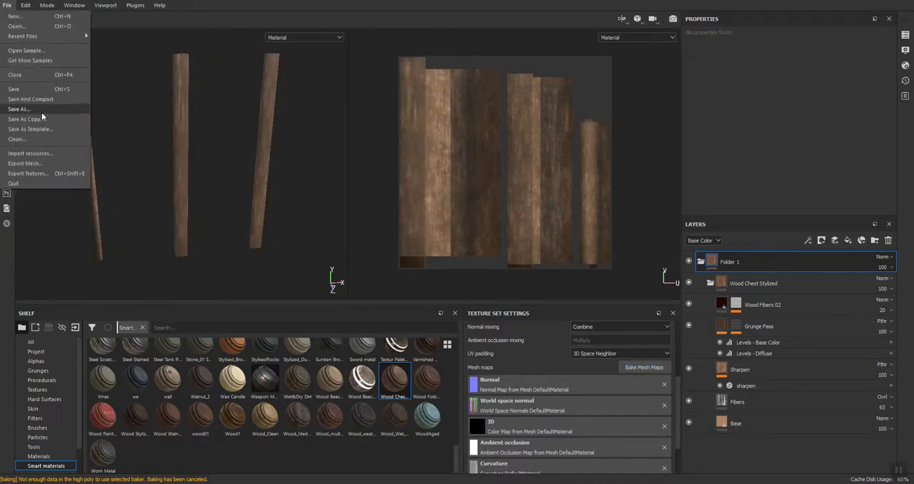
{"action": "left_click", "coordinate": [28, 173]}
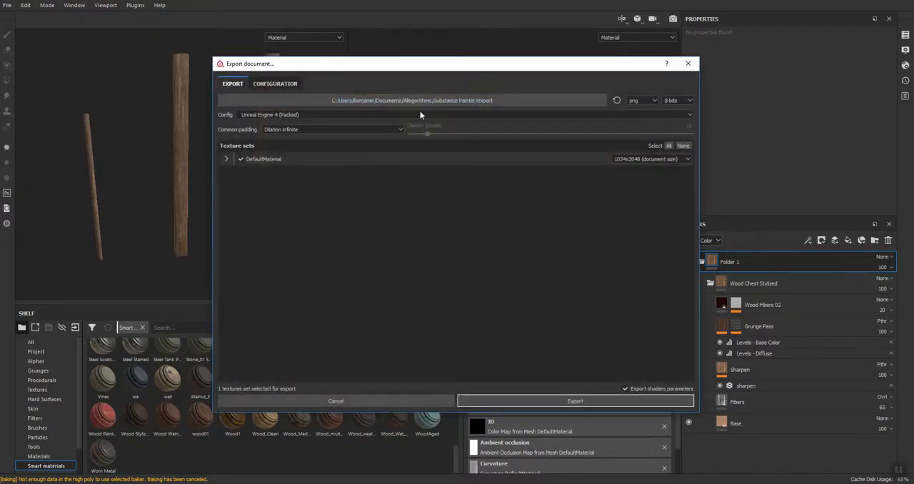
{"action": "left_click", "coordinate": [422, 100]}
{"action": "type", "text": "C:\\Users\\Benjamin\\Desktop\\Post"}
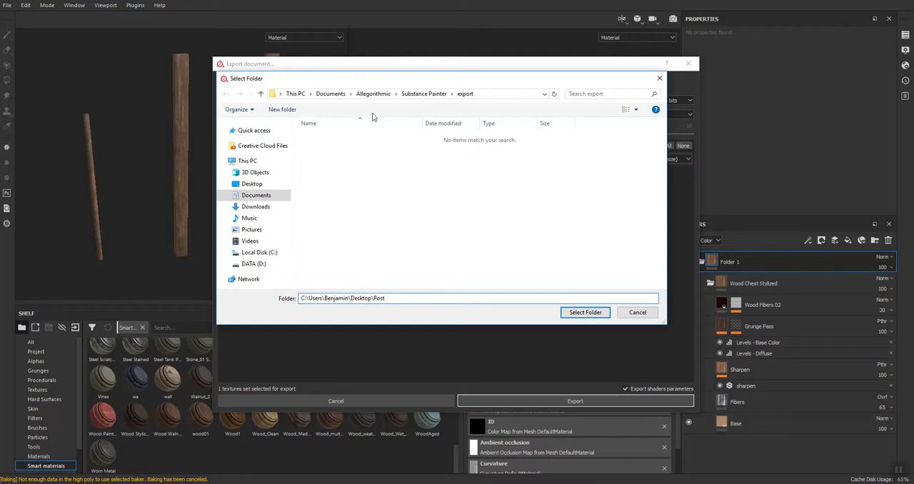
{"action": "key", "text": "Return"}
{"action": "left_click", "coordinate": [584, 312]}
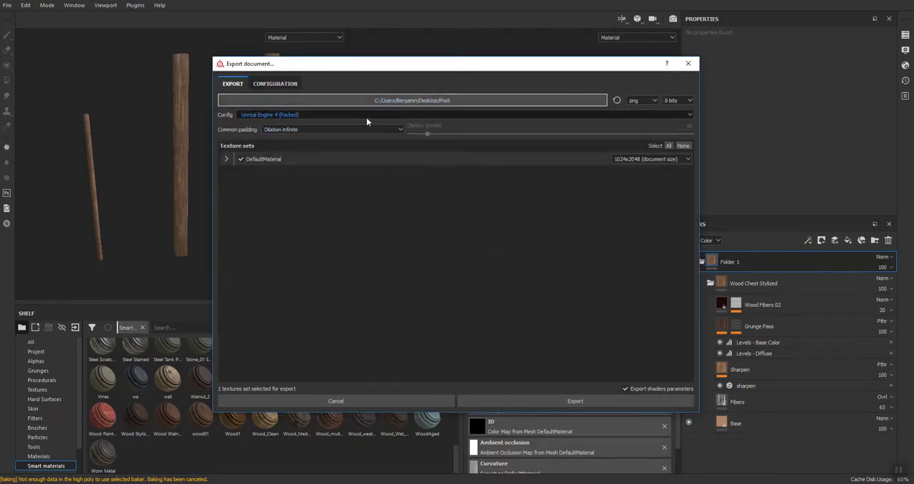
{"action": "left_click", "coordinate": [504, 399]}
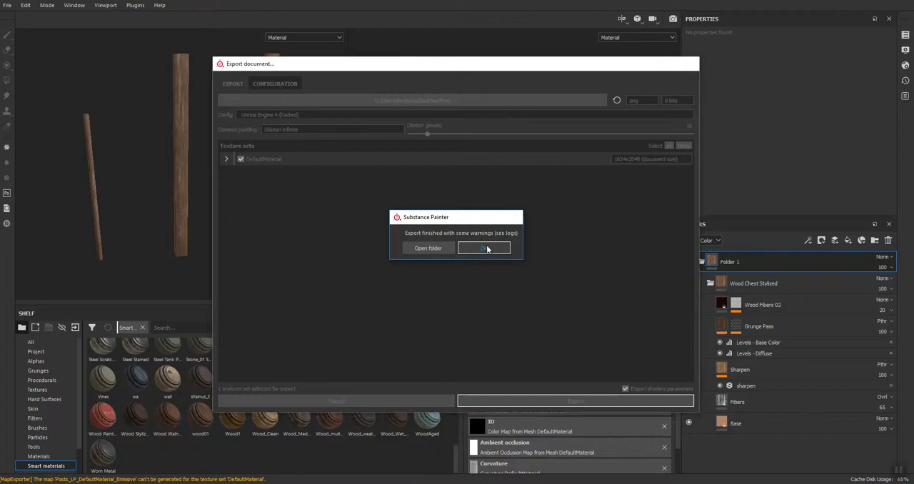
{"action": "left_click", "coordinate": [484, 247]}
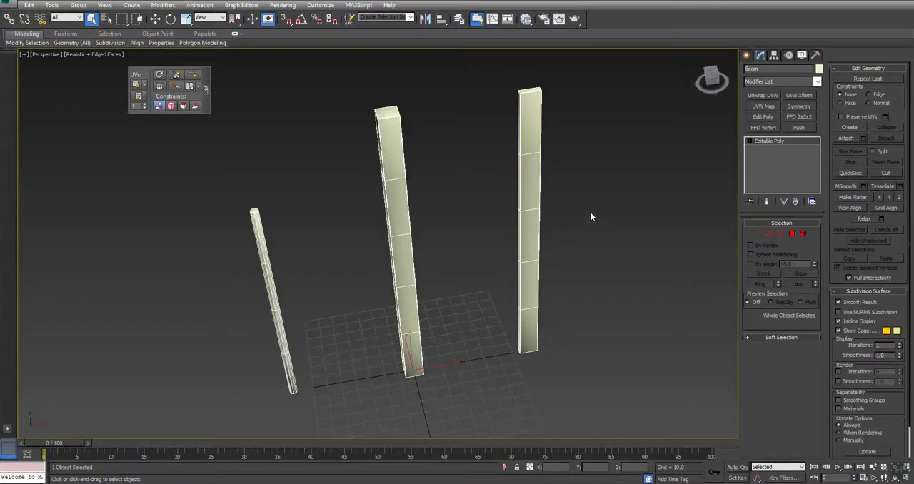
Switch to 3ds Max, create a Standard material in the Slate Material Editor and assign it to the selected posts
{"action": "key", "text": "m"}
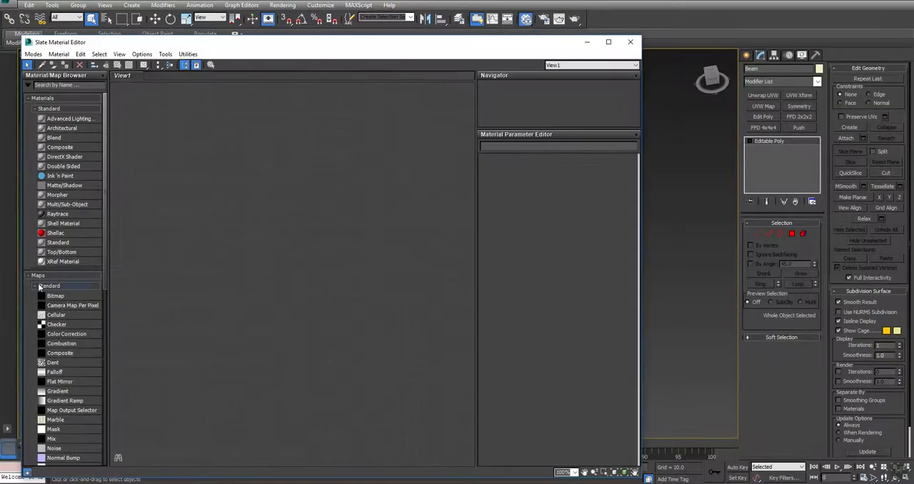
{"action": "left_click_drag", "start_coordinate": [59, 241], "coordinate": [270, 140]}
{"action": "right_click", "coordinate": [267, 134]}
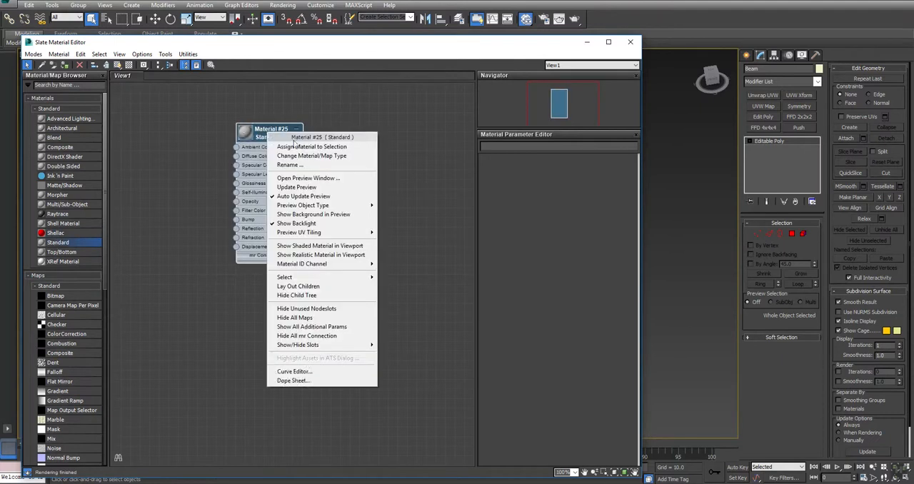
{"action": "left_click", "coordinate": [304, 148]}
Switch to the Post folder in File Explorer and rename the exported BaseColor texture as Posts_BC
{"action": "left_click", "coordinate": [334, 483]}
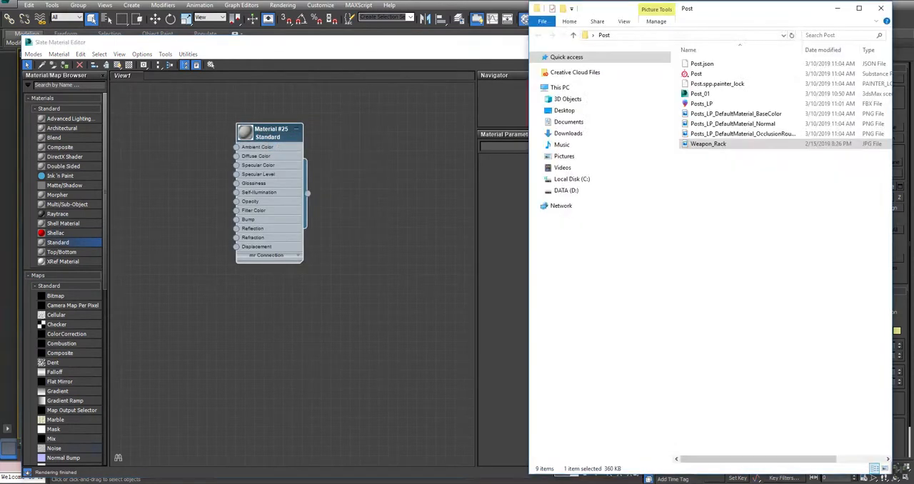
{"action": "left_click", "coordinate": [757, 114]}
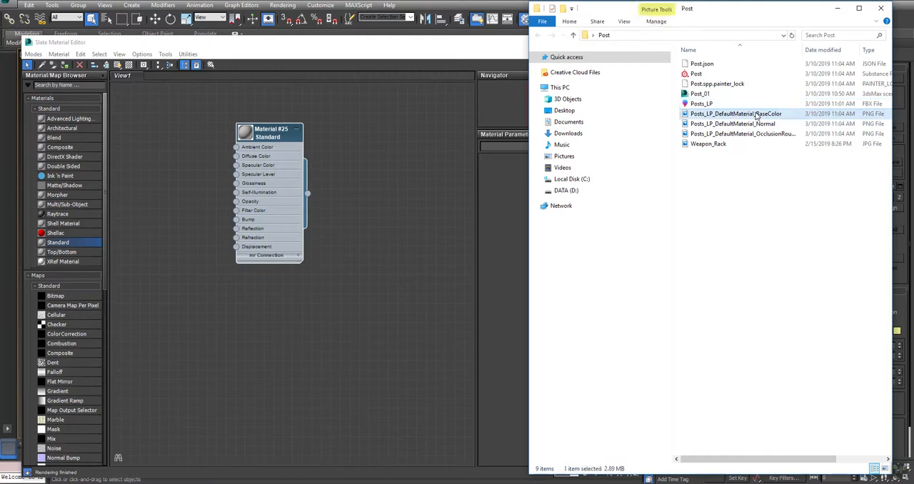
{"action": "left_click", "coordinate": [757, 115]}
{"action": "left_click", "coordinate": [755, 114]}
{"action": "left_click_drag", "start_coordinate": [781, 114], "coordinate": [714, 114]}
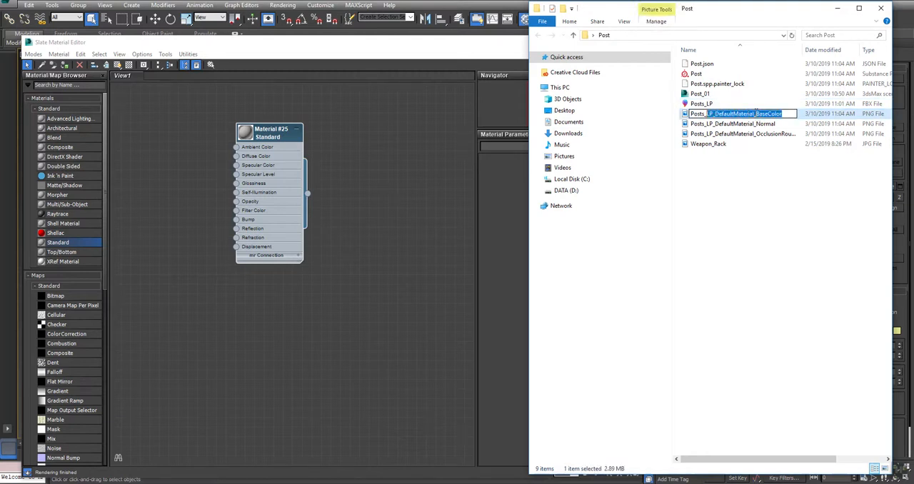
{"action": "type", "text": "BC"}
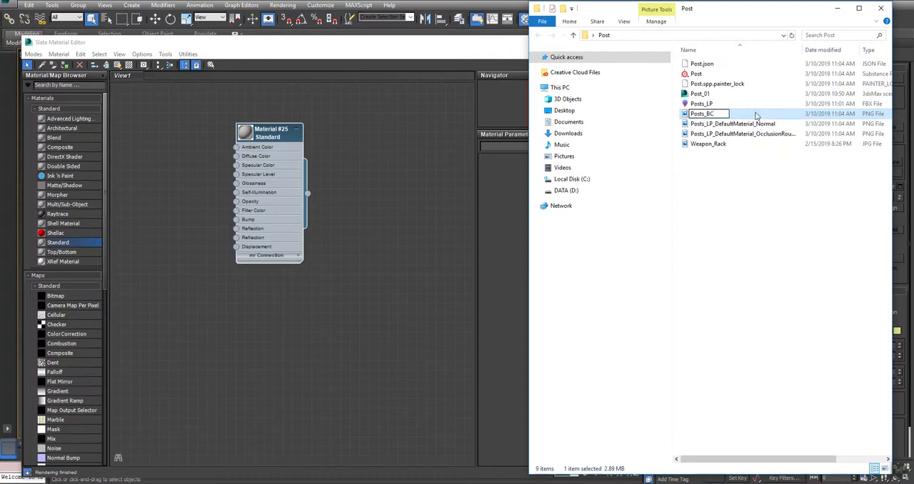
{"action": "key", "text": "Tab"}
Rename the exported Normal texture in the Post folder as Posts_N
{"action": "key", "text": "Right"}
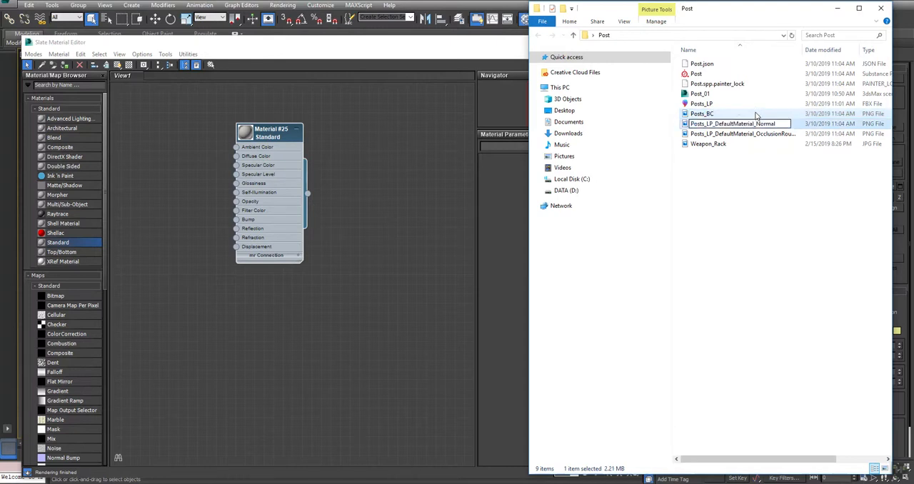
{"action": "key", "text": "shift+Left"}
{"action": "key", "text": "shift+Left"}
{"action": "key", "text": "shift+Left"}
{"action": "key", "text": "shift+Left"}
{"action": "key", "text": "shift+Left"}
{"action": "key", "text": "shift+Left"}
{"action": "key", "text": "shift+Left"}
{"action": "key", "text": "shift+Left"}
{"action": "key", "text": "shift+Left"}
{"action": "key", "text": "shift+Left"}
{"action": "key", "text": "shift+Left"}
{"action": "key", "text": "shift+Left"}
{"action": "key", "text": "shift+Left"}
{"action": "key", "text": "shift+Left"}
{"action": "key", "text": "shift+Left"}
{"action": "key", "text": "shift+Left"}
{"action": "key", "text": "shift+Left"}
{"action": "key", "text": "shift+Left"}
{"action": "key", "text": "shift+Left"}
{"action": "key", "text": "shift+Left"}
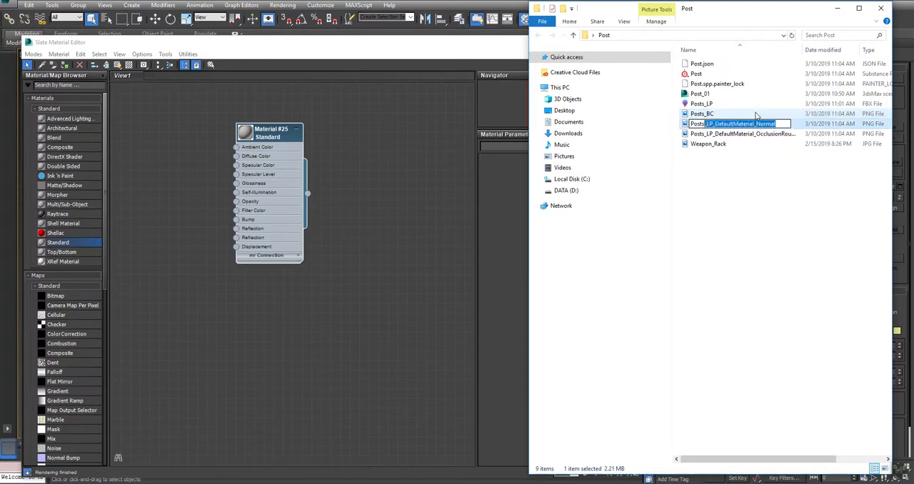
{"action": "type", "text": "N"}
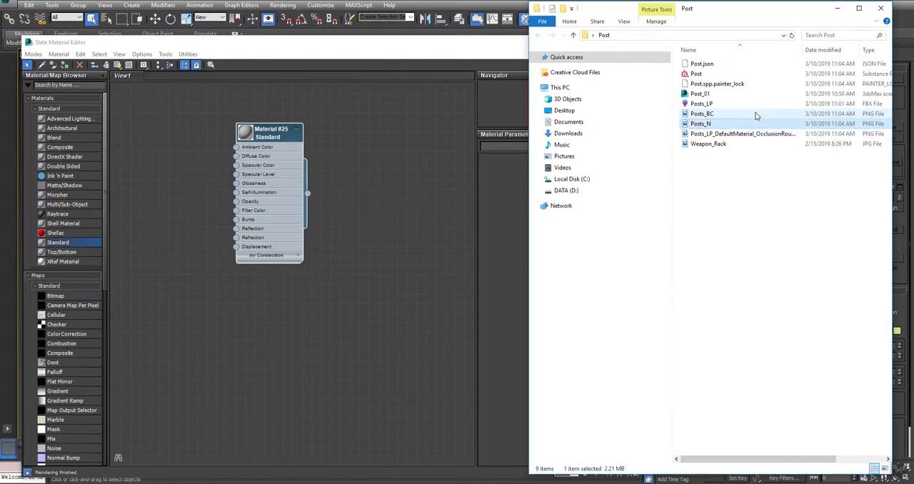
{"action": "key", "text": "Tab"}
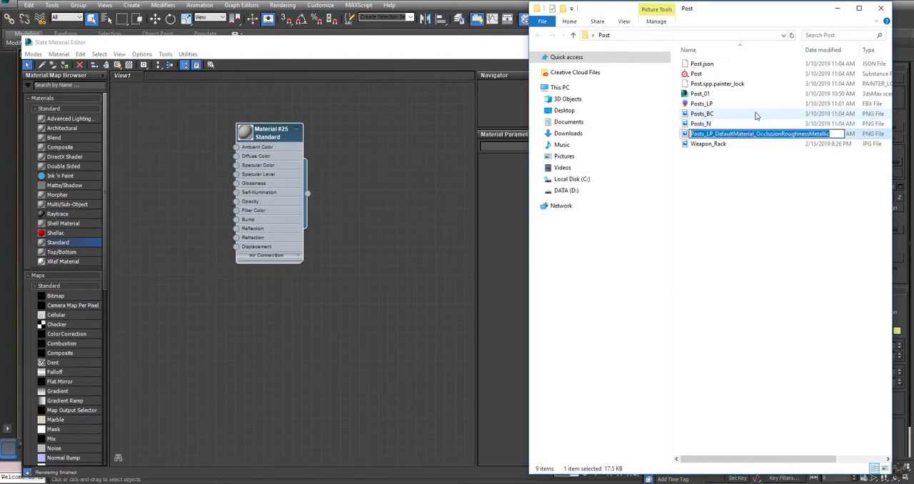
Rename the exported OcclusionRoughnessMetallic texture in the Post folder as Posts_AORM
{"action": "key", "text": "shift+Right"}
{"action": "type", "text": "AORM"}
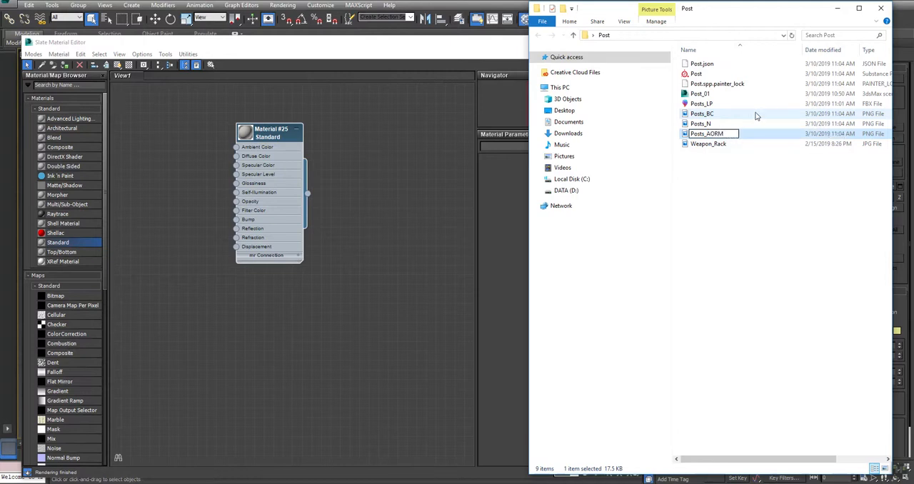
{"action": "key", "text": "Return"}
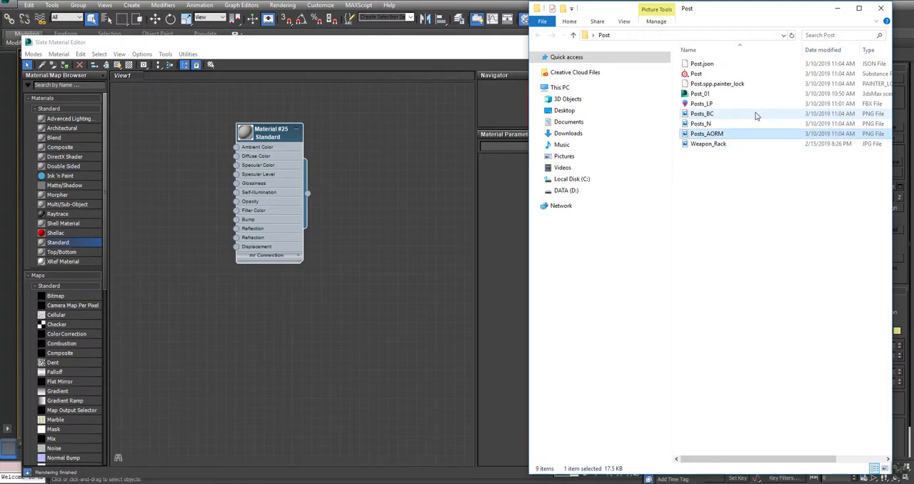
{"action": "left_click", "coordinate": [755, 180]}
Connect the Posts_BC texture to the Standard material's Diffuse Color and show the material on the posts in the viewport
{"action": "left_click_drag", "start_coordinate": [709, 116], "coordinate": [240, 155]}
{"action": "right_click", "coordinate": [269, 127]}
{"action": "left_click", "coordinate": [303, 143]}
{"action": "right_click", "coordinate": [265, 133]}
{"action": "left_click", "coordinate": [303, 257]}
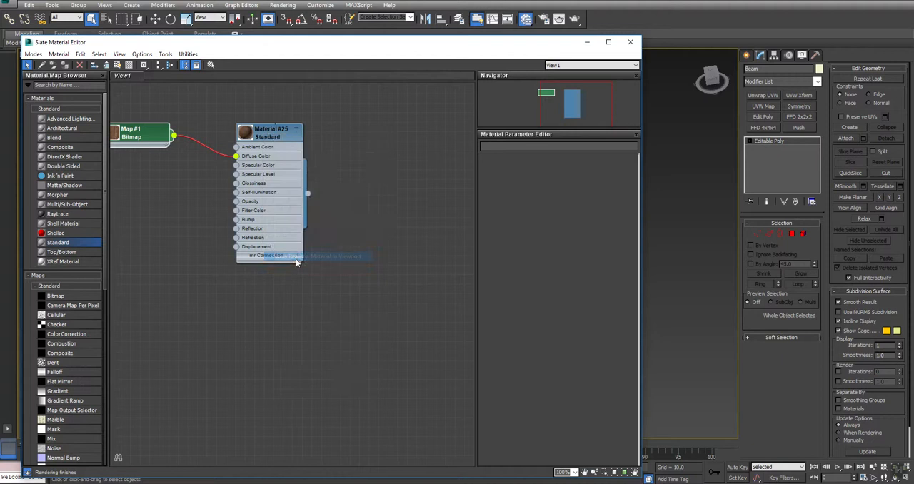
{"action": "left_click", "coordinate": [630, 41]}
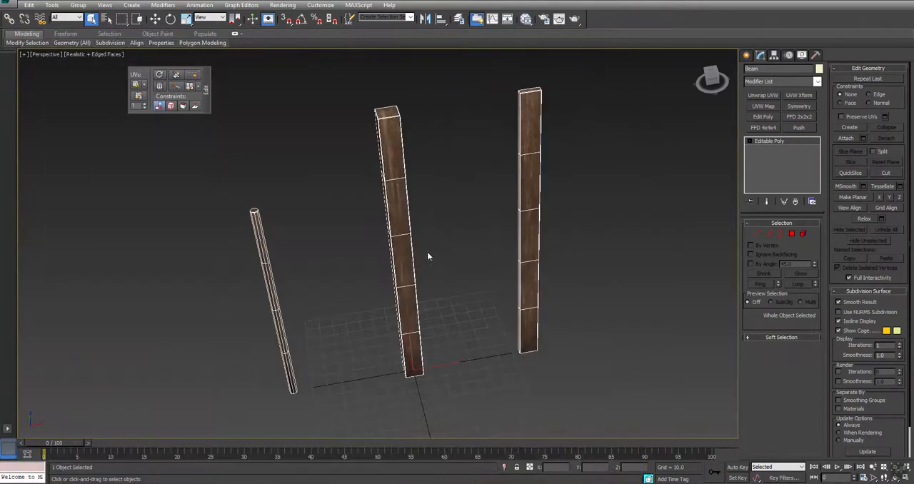
Deselect the posts and turn off the edged-faces display to view only their wood texture
{"action": "left_click", "coordinate": [462, 252]}
{"action": "key", "text": "F4"}
{"action": "mouse_move", "coordinate": [396, 276]}
{"action": "middle_mouse_down", "text": "alt"}
{"action": "mouse_move", "coordinate": [479, 238]}
{"action": "mouse_move", "coordinate": [520, 283]}
{"action": "mouse_move", "coordinate": [443, 302]}
{"action": "mouse_move", "coordinate": [398, 267]}
{"action": "mouse_move", "coordinate": [426, 251]}
{"action": "mouse_move", "coordinate": [402, 265]}
{"action": "middle_mouse_up", "text": "alt"}
Select the flat plank element of the Beam mesh and detach it as a separate object
{"action": "key", "text": "q"}
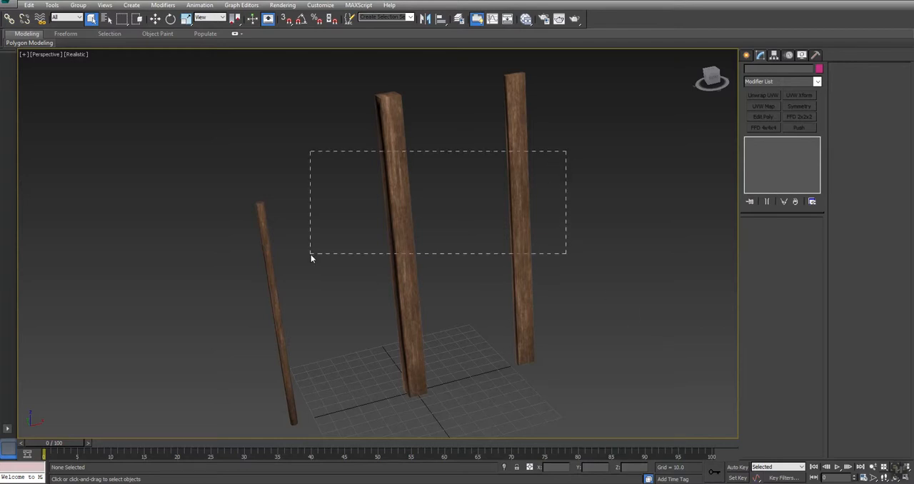
{"action": "left_click_drag", "start_coordinate": [311, 254], "coordinate": [311, 254]}
{"action": "scroll", "coordinate": [335, 224], "scroll_direction": "down", "scroll_amount": 3}
{"action": "left_click", "coordinate": [801, 234]}
{"action": "key", "text": "ctrl+a"}
{"action": "left_click_drag", "start_coordinate": [555, 98], "coordinate": [451, 189]}
{"action": "left_click", "coordinate": [890, 139]}
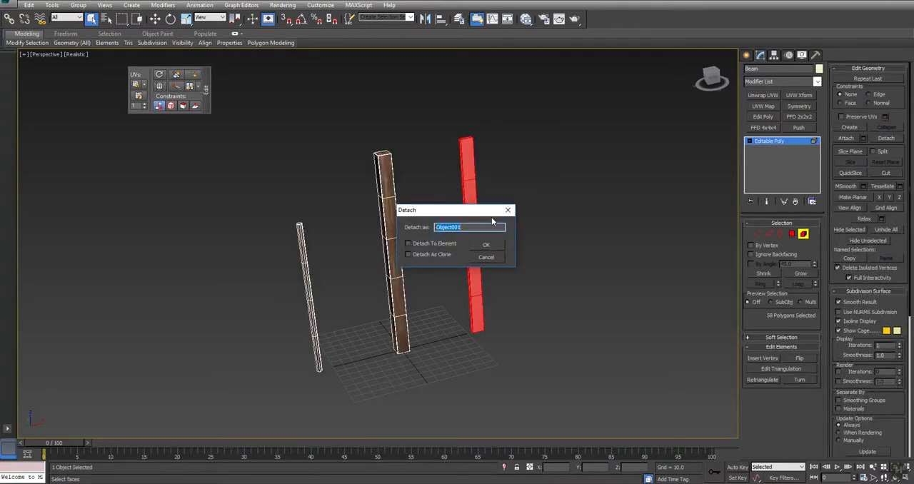
{"action": "key", "text": "Return"}
Detach the thin round post element from the Beam mesh as a separate object
{"action": "left_click_drag", "start_coordinate": [340, 271], "coordinate": [216, 341]}
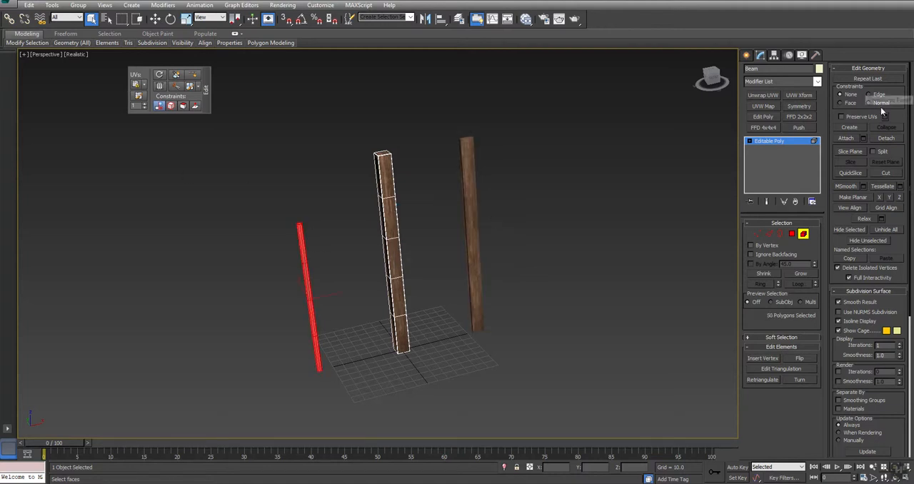
{"action": "left_click", "coordinate": [883, 139]}
{"action": "key", "text": "Return"}
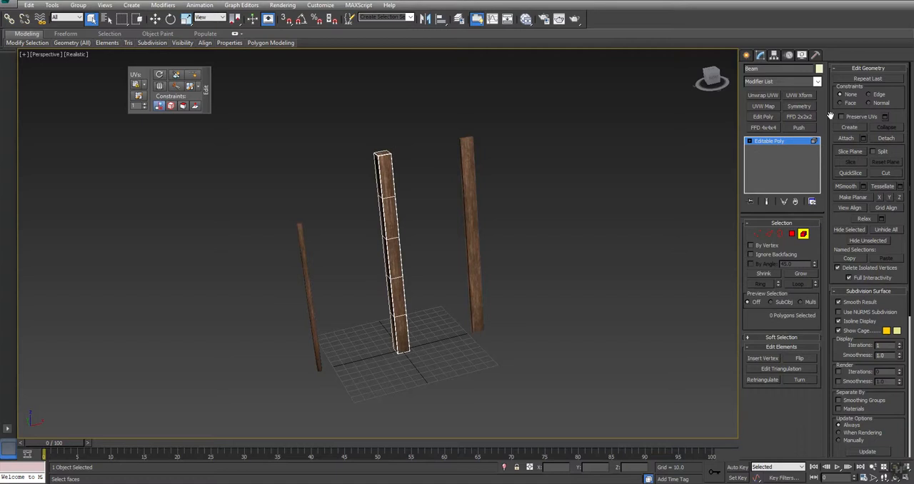
Leave element editing and rename the thick post W_Beam, the thin round post W_Branch and the flat post W_Plank
{"action": "left_click", "coordinate": [773, 141]}
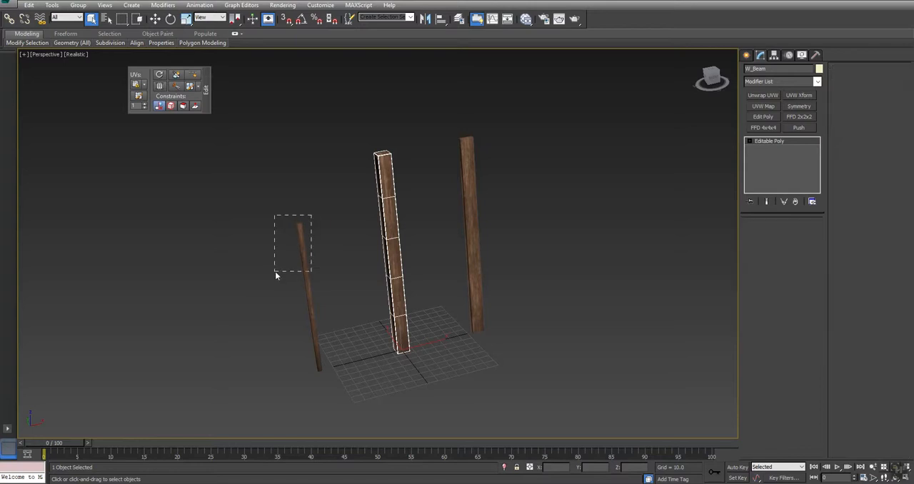
{"action": "left_click", "coordinate": [304, 269]}
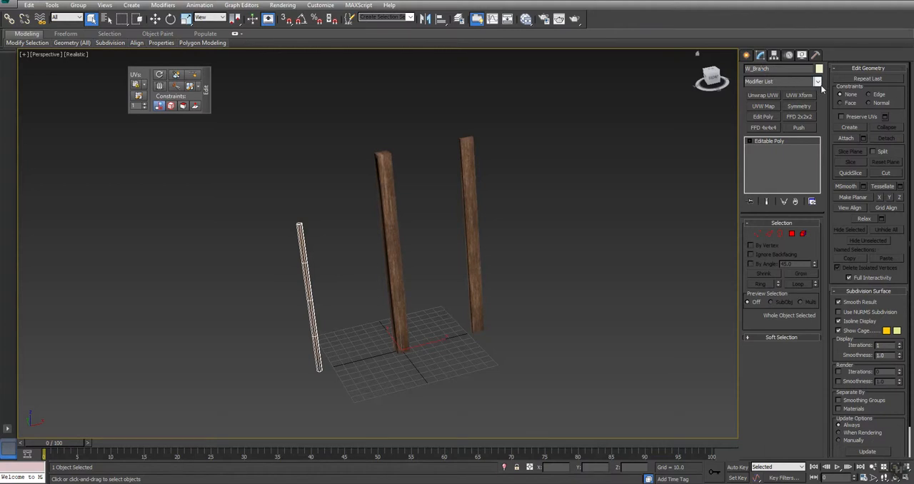
{"action": "left_click", "coordinate": [551, 119]}
Select all three posts and center each one's pivot to its object
{"action": "key", "text": "ctrl+a"}
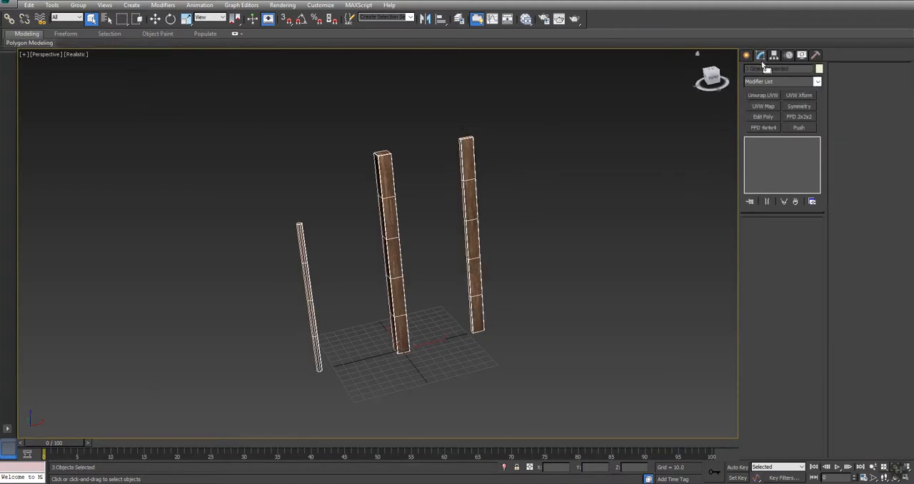
{"action": "left_click", "coordinate": [774, 55]}
{"action": "left_click", "coordinate": [781, 115]}
{"action": "left_click", "coordinate": [777, 165]}
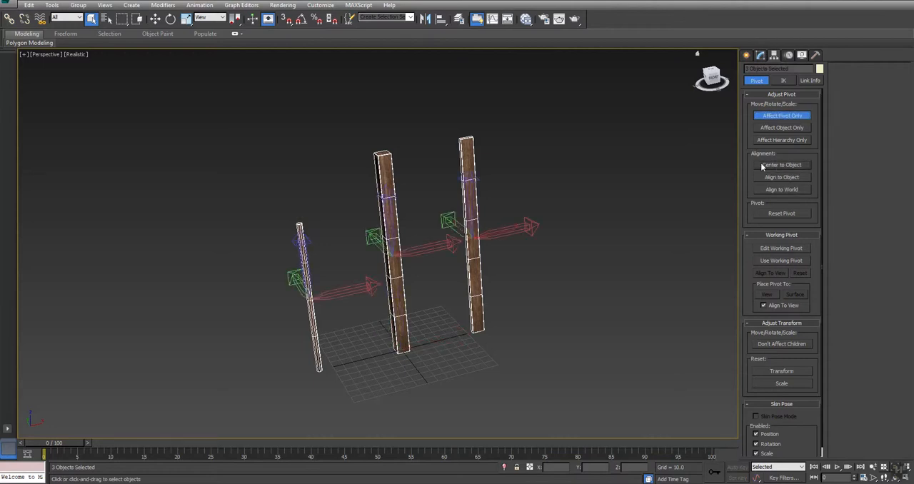
Move the pivots of W_Plank, W_Beam and W_Branch to their bases by setting each pivot's Z to 0
{"action": "key", "text": "w"}
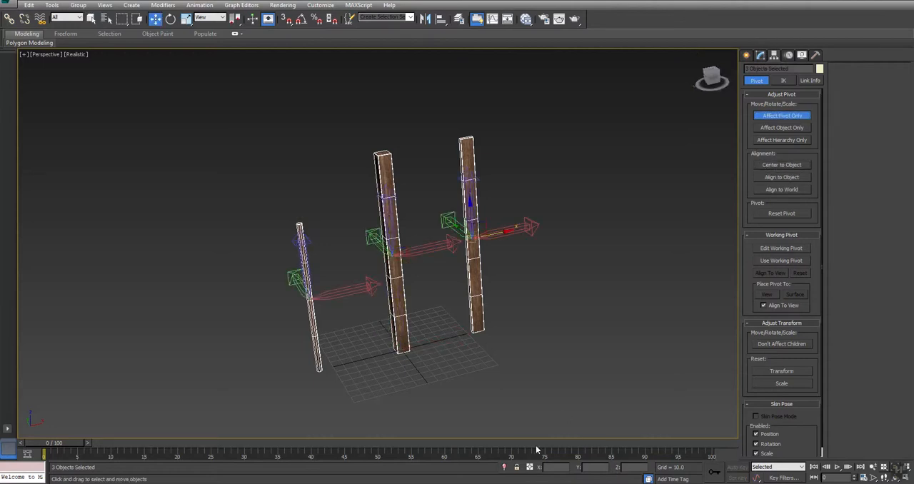
{"action": "left_click_drag", "start_coordinate": [235, 18], "coordinate": [237, 36]}
{"action": "left_click", "coordinate": [467, 151]}
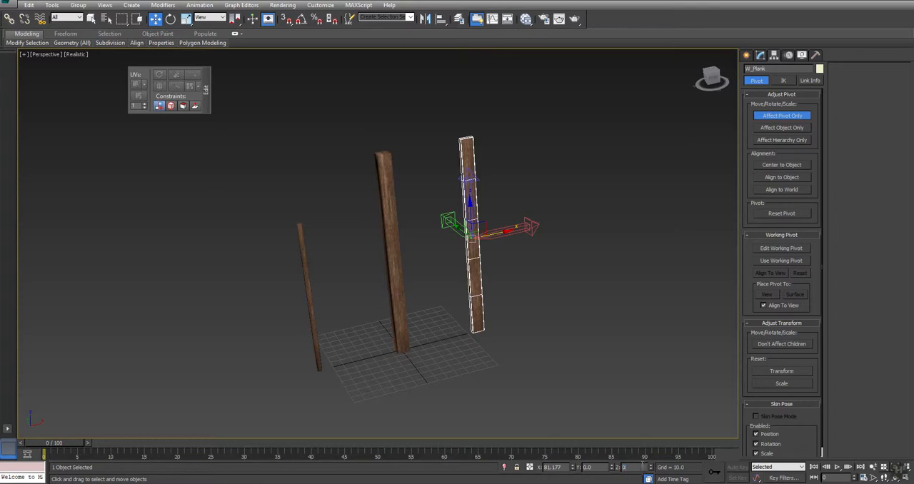
{"action": "left_click", "coordinate": [400, 225]}
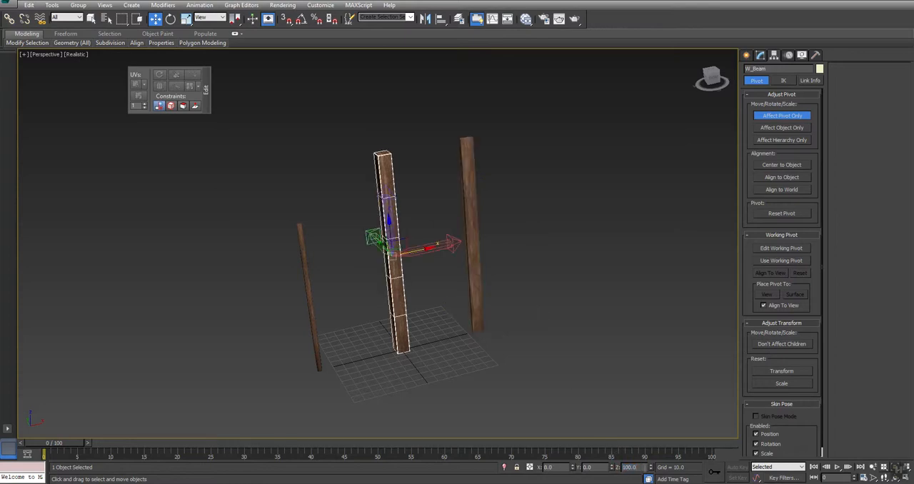
{"action": "left_click", "coordinate": [310, 307]}
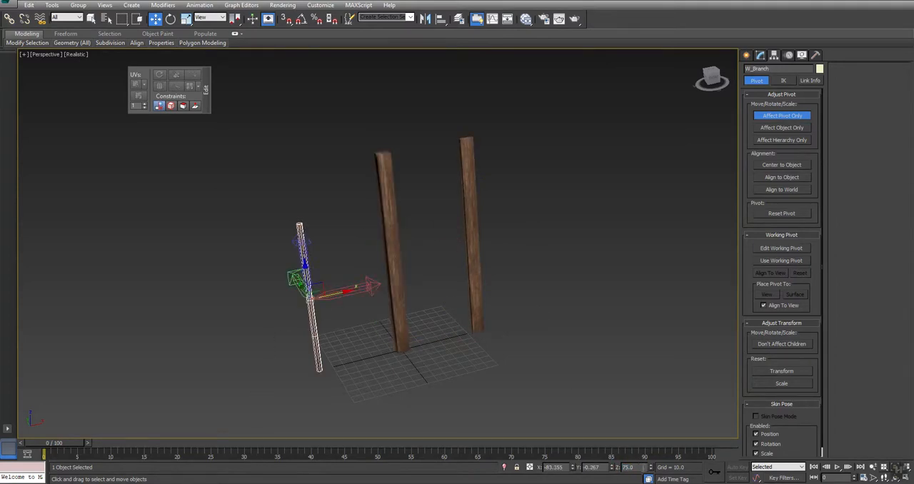
{"action": "left_click", "coordinate": [630, 333]}
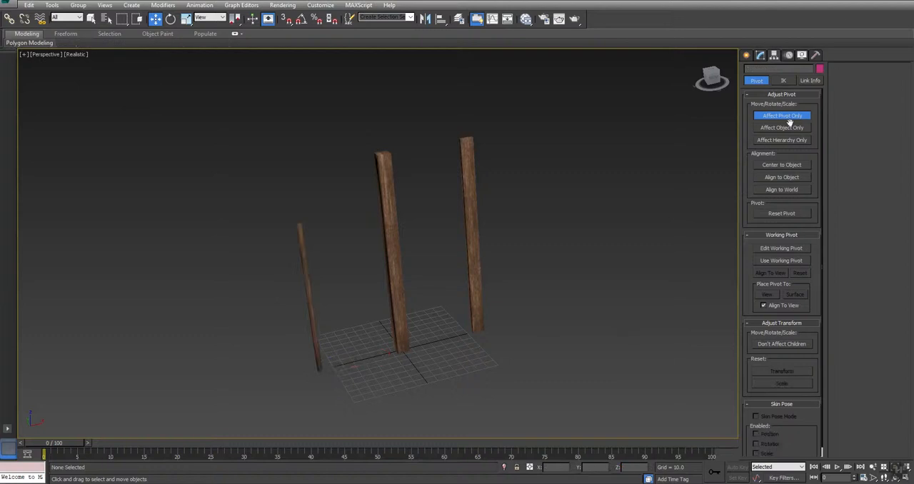
Try rotating the W_Plank post about its base pivot
{"action": "left_click", "coordinate": [469, 187]}
{"action": "key", "text": "e"}
{"action": "left_click_drag", "start_coordinate": [510, 300], "coordinate": [572, 320]}
{"action": "left_click", "coordinate": [574, 319]}
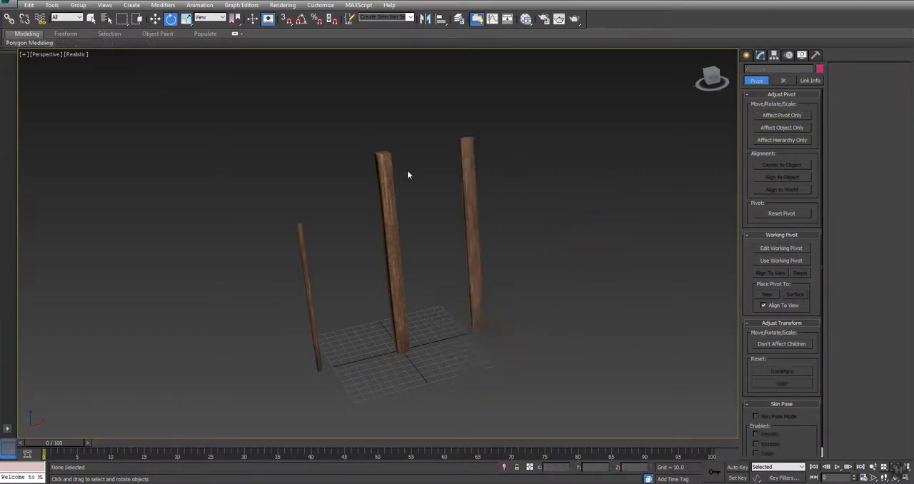